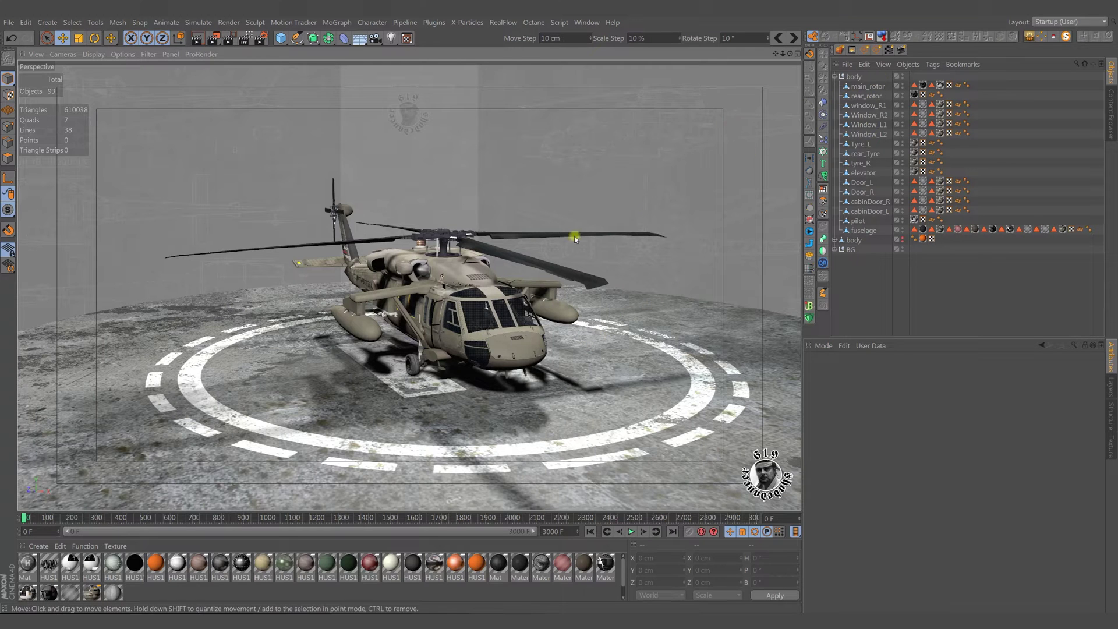
Examine the helicopter's parts in the object hierarchy and inspect the model in the front and perspective views
{"action": "left_click_drag", "start_coordinate": [882, 80], "coordinate": [861, 233]}
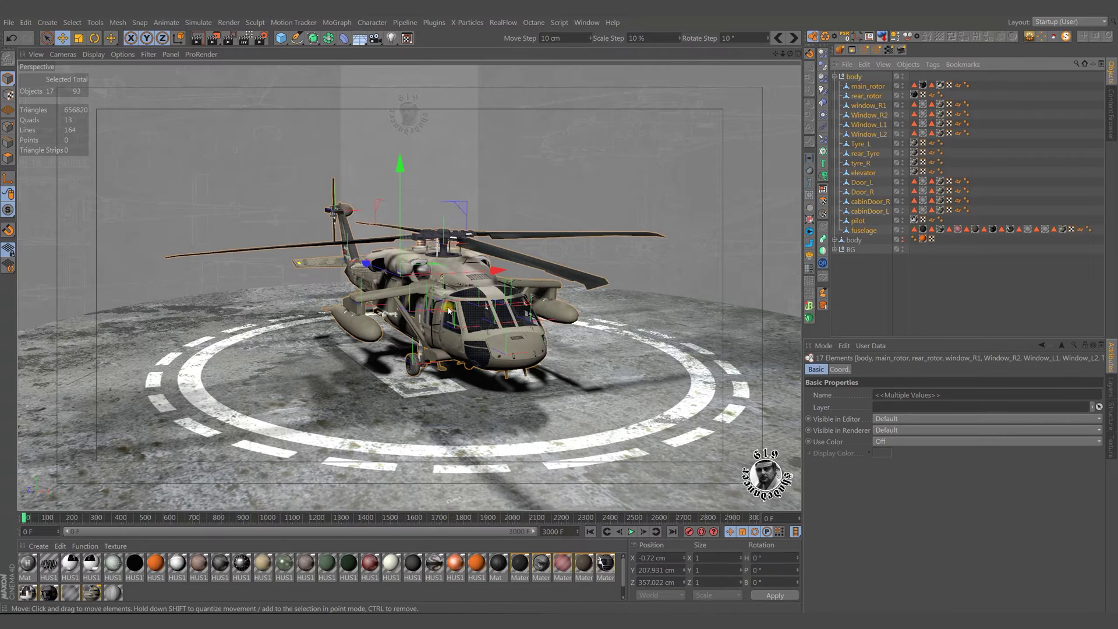
{"action": "left_click", "coordinate": [856, 286]}
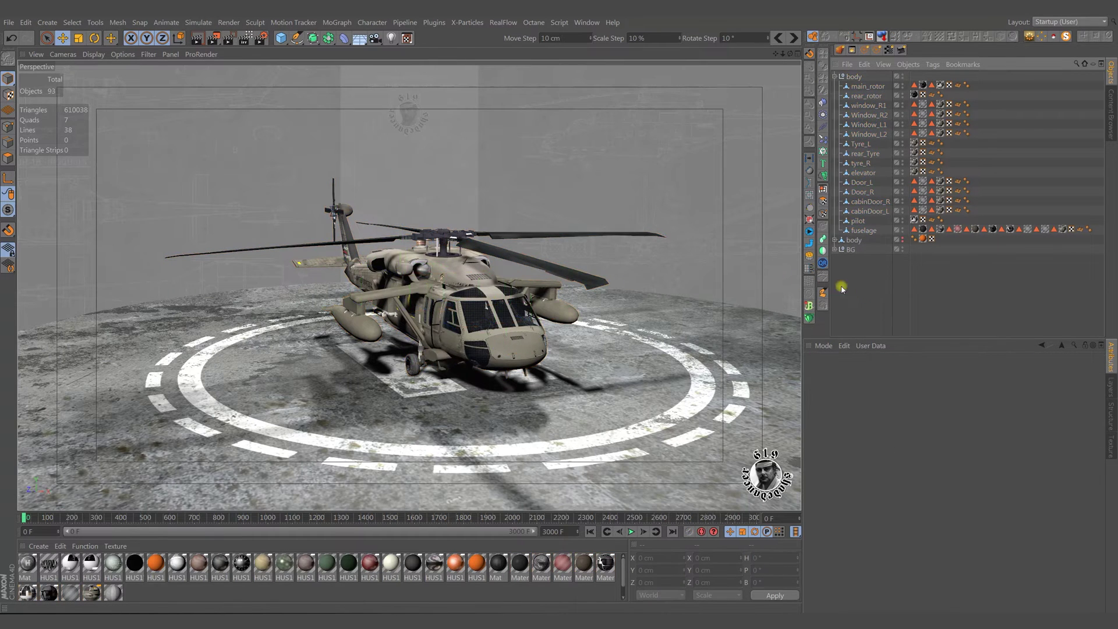
{"action": "middle_click", "coordinate": [604, 252]}
{"action": "middle_click", "coordinate": [575, 367]}
{"action": "mouse_move", "coordinate": [533, 302]}
{"action": "right_mouse_down", "text": "alt"}
{"action": "mouse_move", "coordinate": [507, 302]}
{"action": "mouse_move", "coordinate": [596, 308]}
{"action": "mouse_move", "coordinate": [532, 317]}
{"action": "right_mouse_up", "text": "alt"}
{"action": "left_click", "coordinate": [853, 76]}
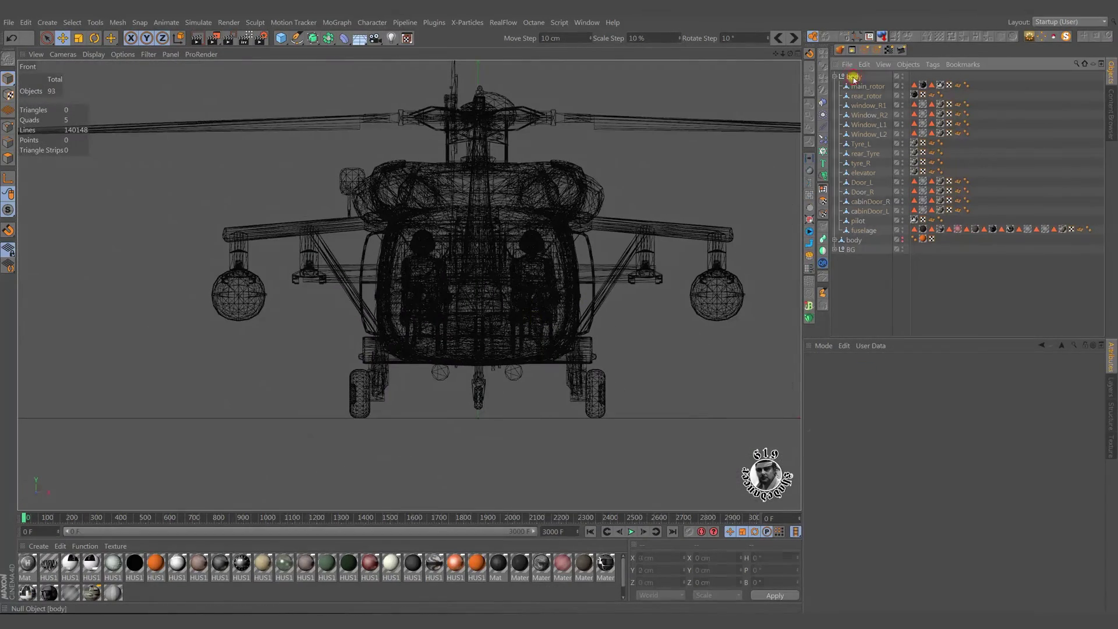
{"action": "middle_click", "coordinate": [631, 316]}
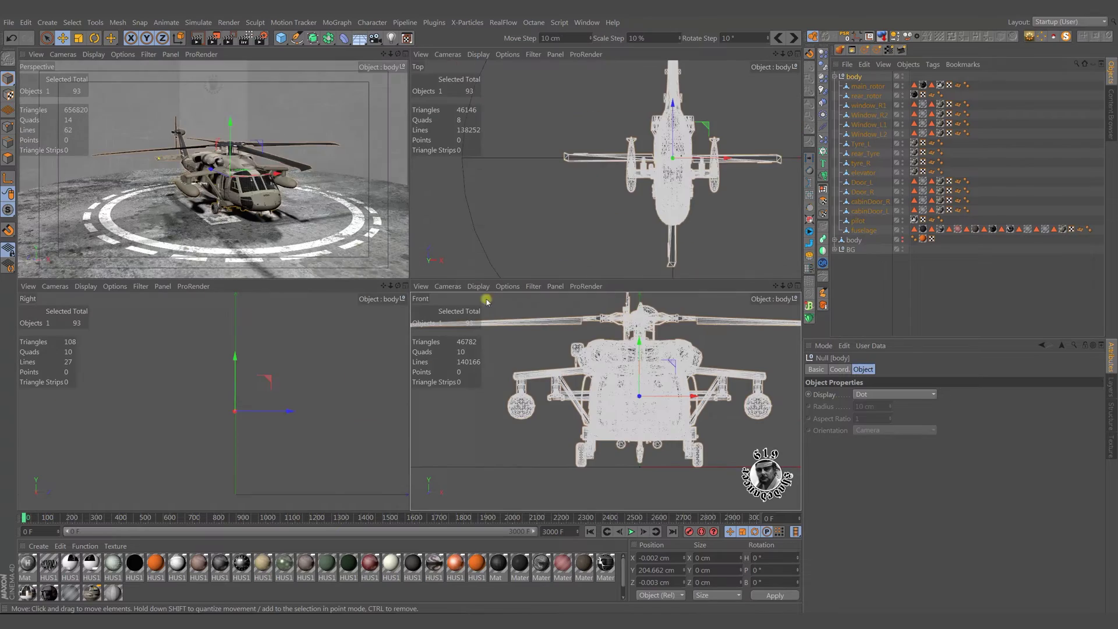
{"action": "middle_click", "coordinate": [355, 242]}
{"action": "left_click_drag", "start_coordinate": [506, 339], "coordinate": [754, 328], "text": "alt"}
{"action": "left_click", "coordinate": [851, 296]}
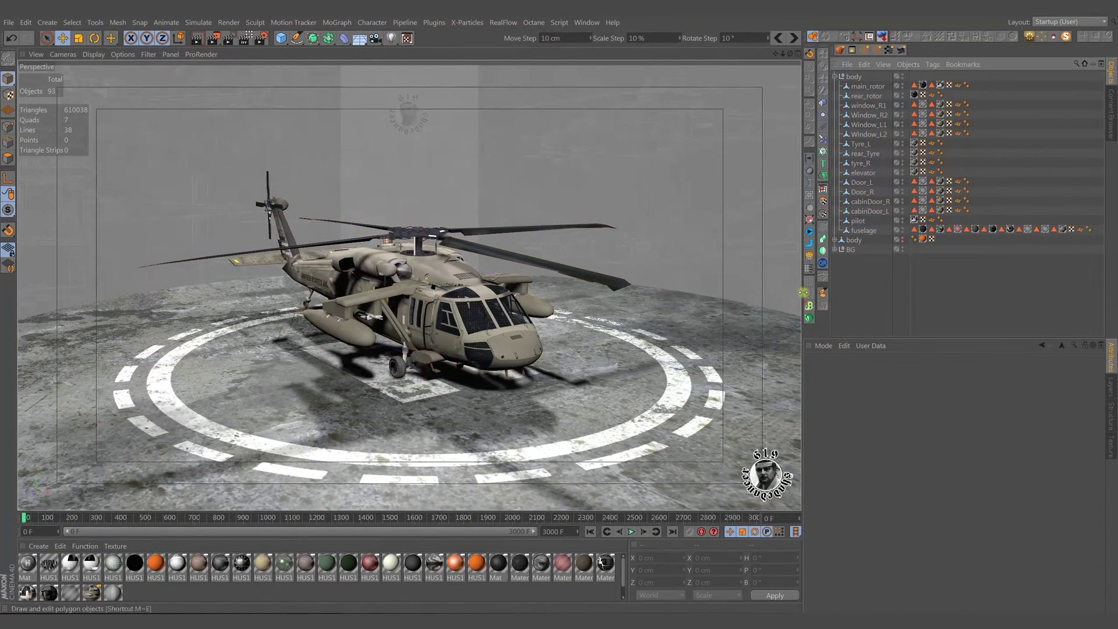
Add a cube sized 40 × 5 × 700 cm and move it along Z to about -408 cm, over the front rotor blade
{"action": "left_click", "coordinate": [282, 39]}
{"action": "middle_click", "coordinate": [563, 320]}
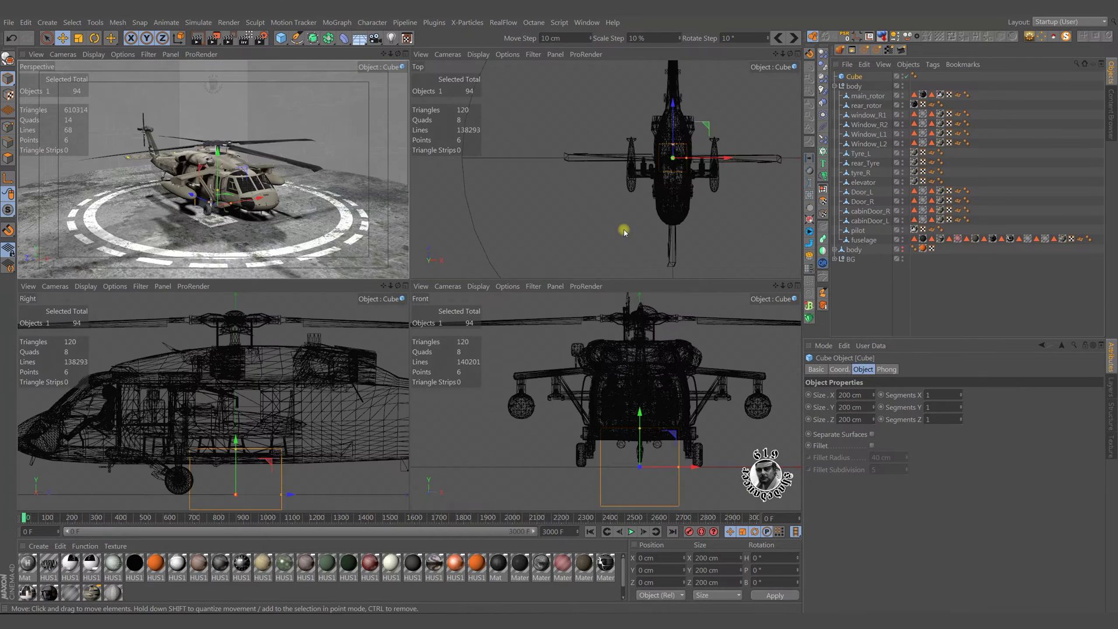
{"action": "middle_click", "coordinate": [624, 232]}
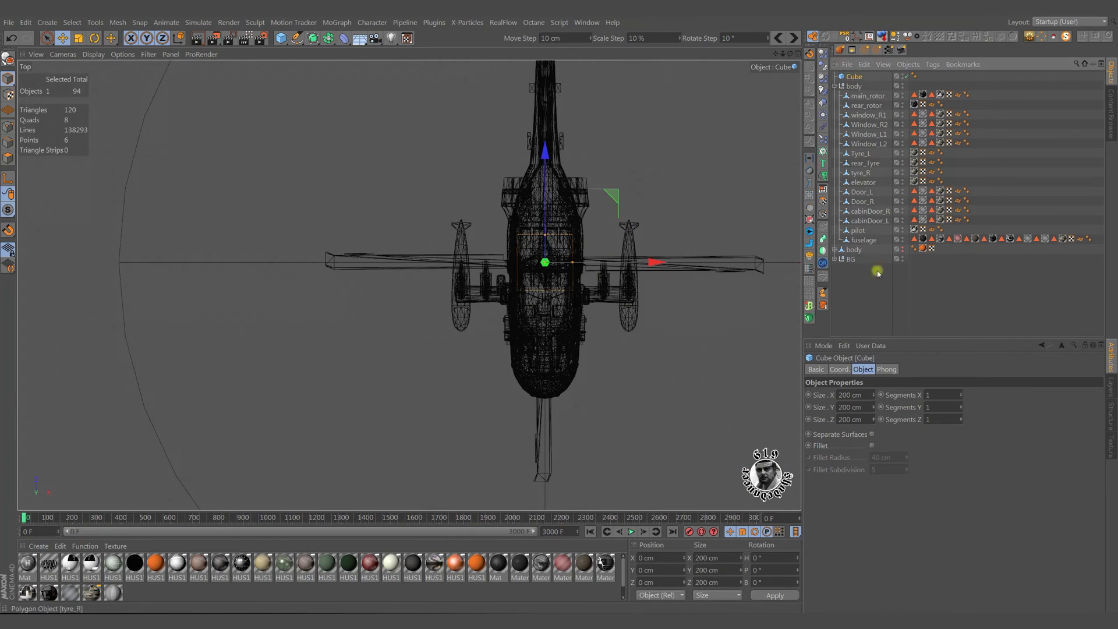
{"action": "left_click", "coordinate": [851, 395]}
{"action": "type", "text": "40"}
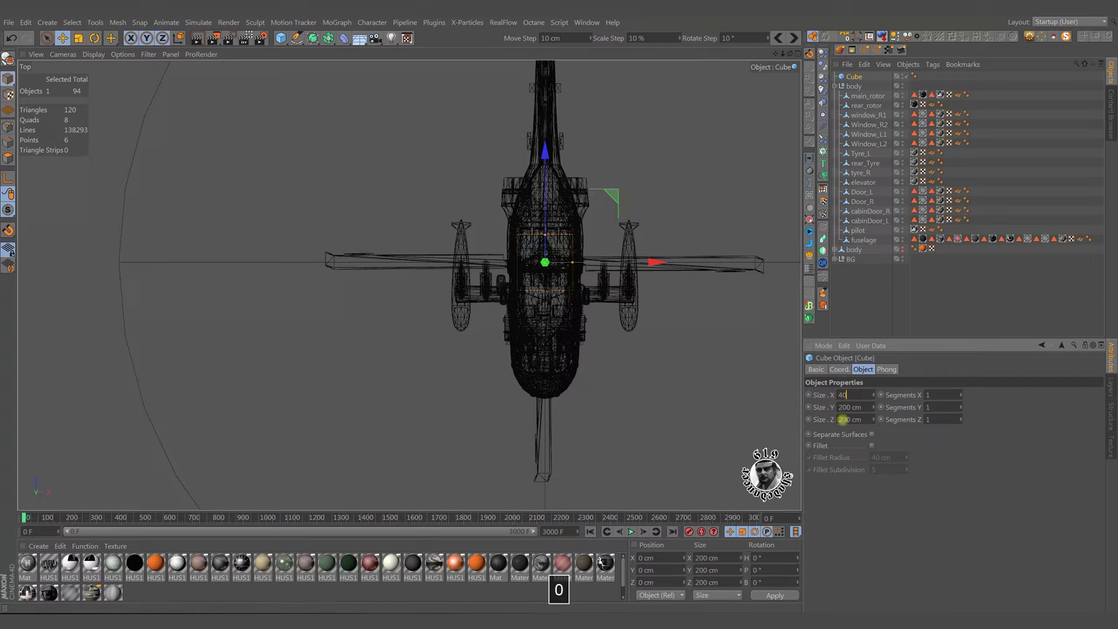
{"action": "left_click", "coordinate": [866, 409]}
{"action": "type", "text": "5"}
{"action": "left_click", "coordinate": [867, 419]}
{"action": "type", "text": "700"}
{"action": "key", "text": "Return"}
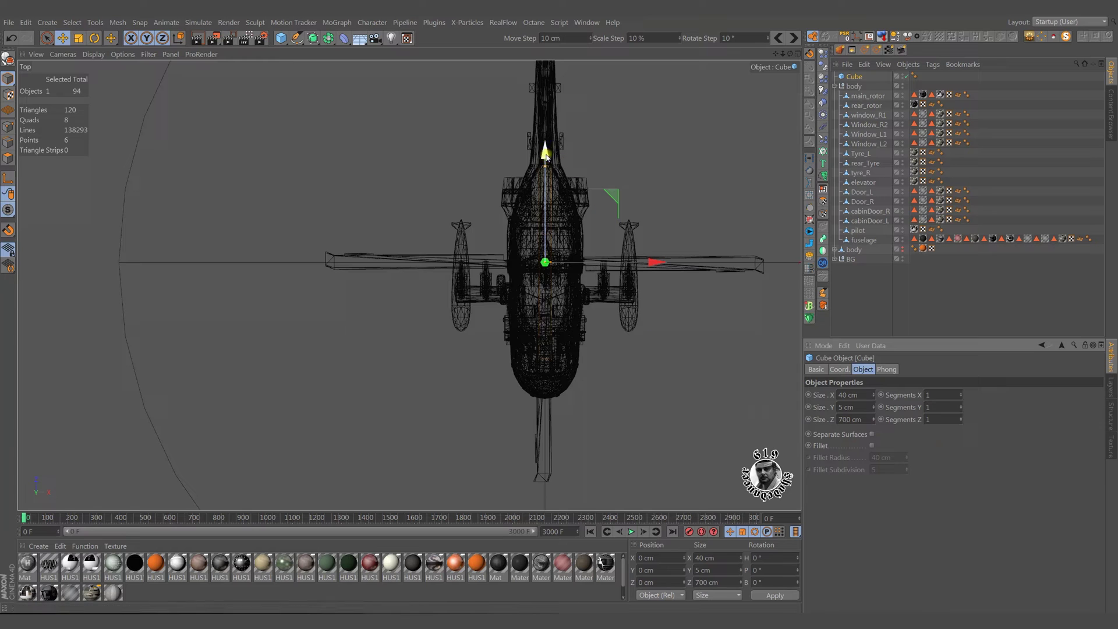
{"action": "left_click_drag", "start_coordinate": [544, 153], "coordinate": [545, 265]}
{"action": "scroll", "coordinate": [579, 302], "scroll_direction": "up", "scroll_amount": 4}
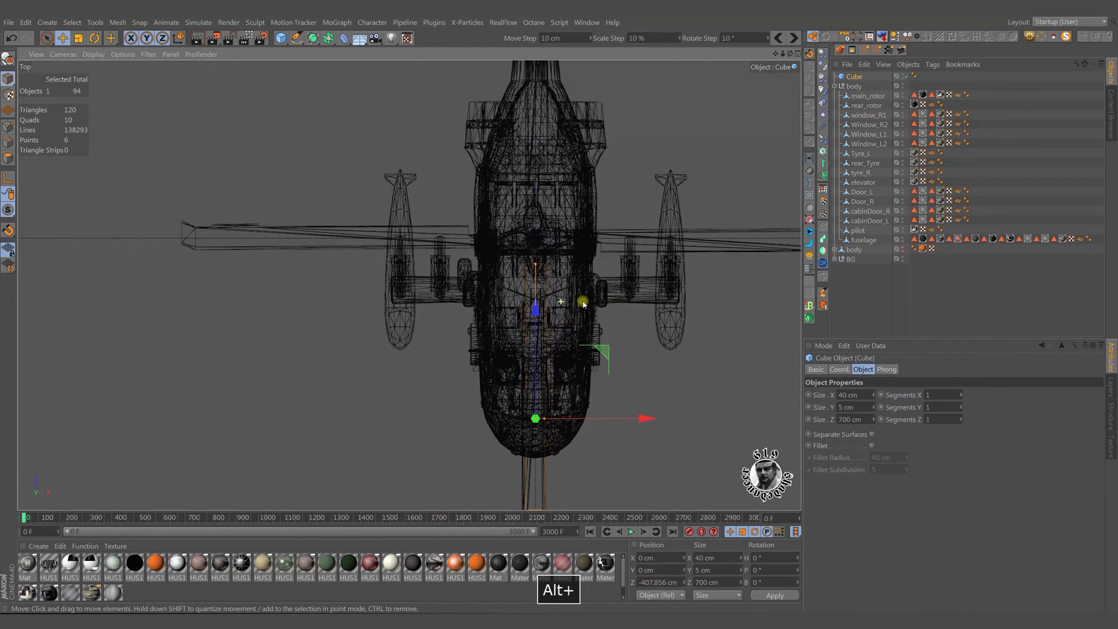
Add a Cloner, nest the cube inside it and set the radial clone radius to 400 cm
{"action": "left_click", "coordinate": [822, 155]}
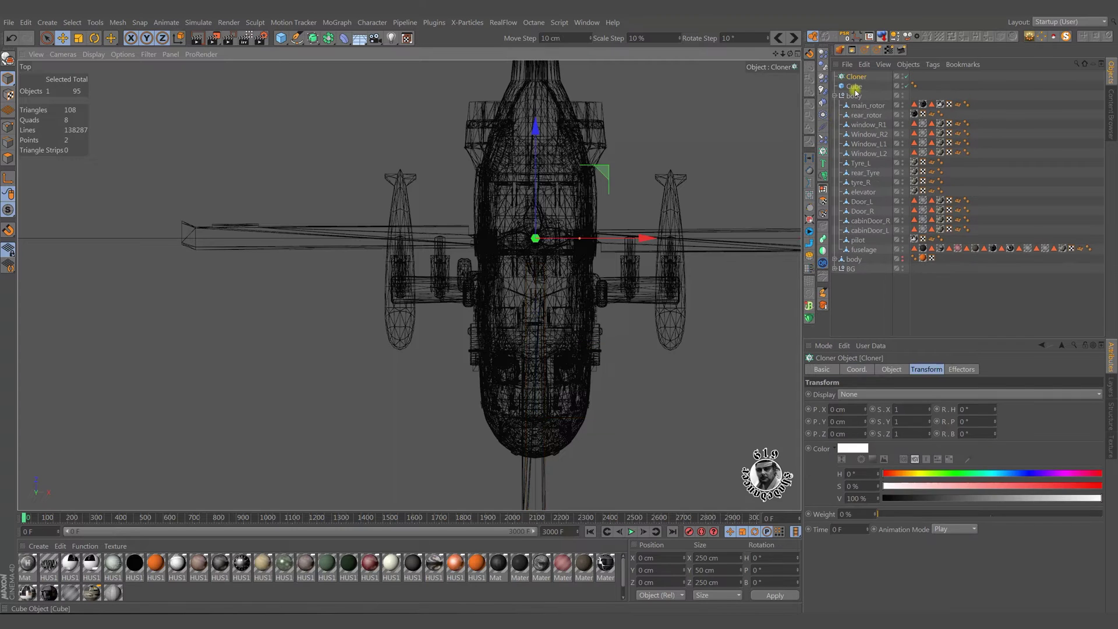
{"action": "left_click_drag", "start_coordinate": [857, 90], "coordinate": [856, 76]}
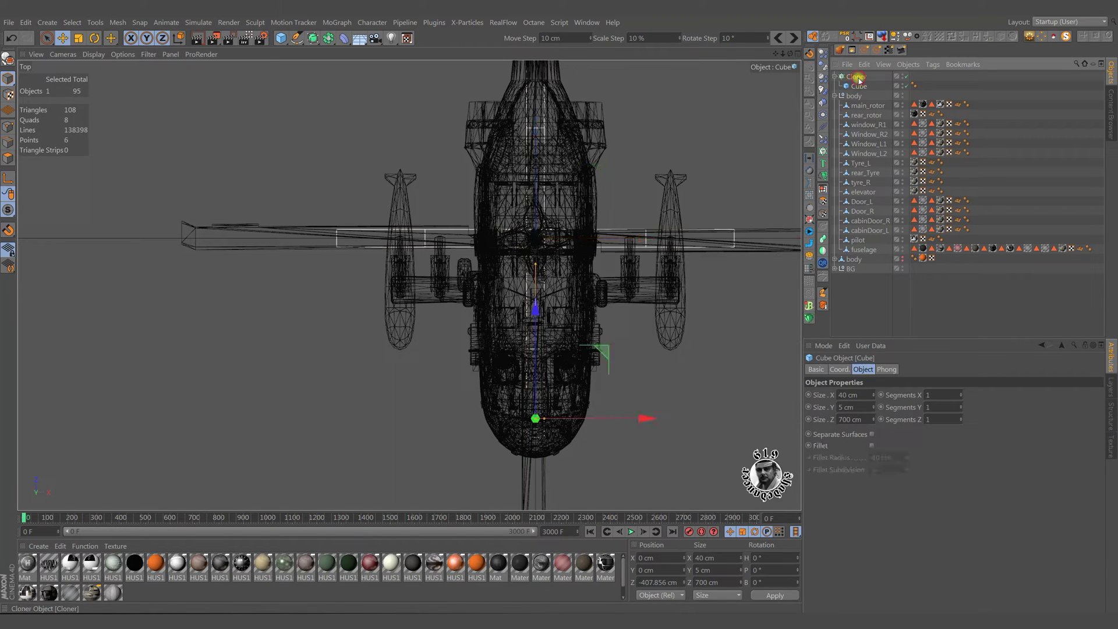
{"action": "left_click", "coordinate": [891, 370]}
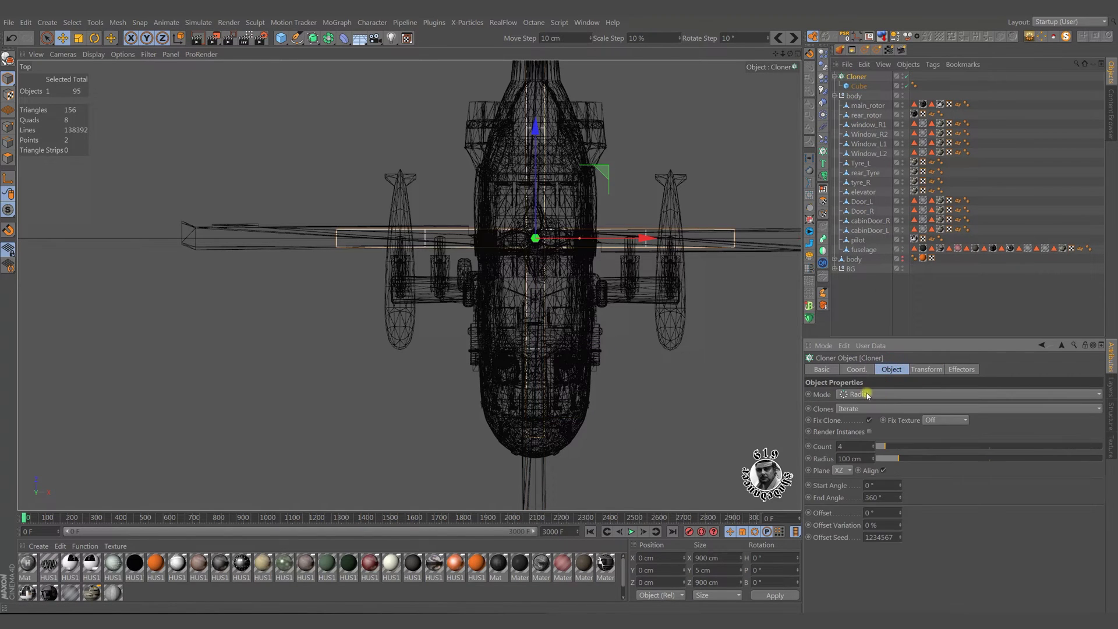
{"action": "left_click_drag", "start_coordinate": [896, 459], "coordinate": [970, 461]}
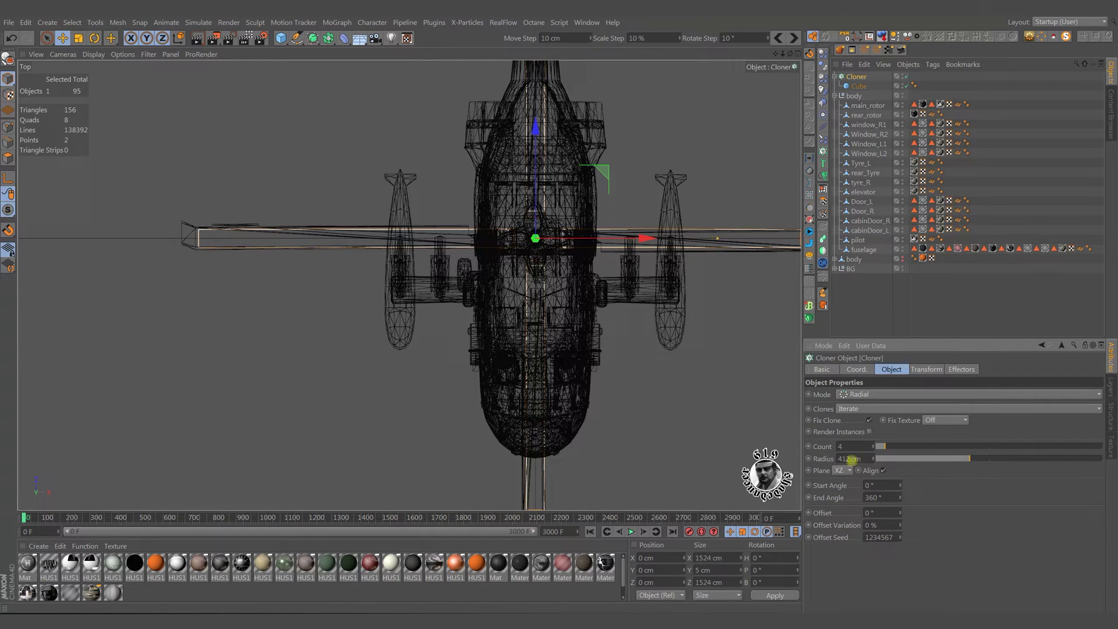
{"action": "type", "text": "400"}
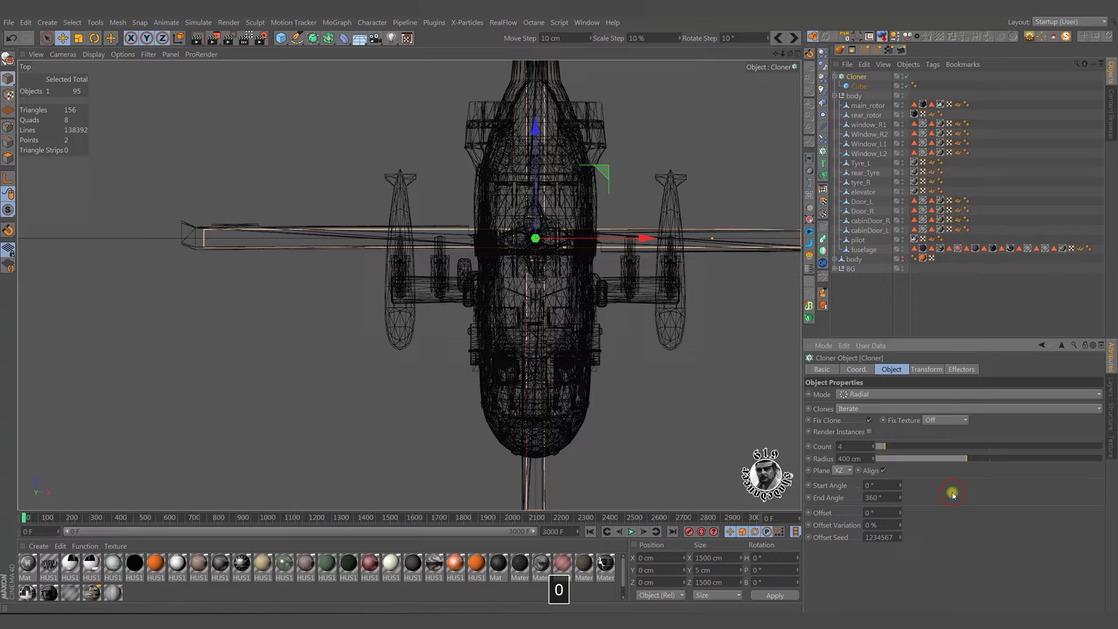
Raise the Cloner along Y to about 386 cm, level with the helicopter's main rotor blades
{"action": "middle_click", "coordinate": [694, 377]}
{"action": "middle_click", "coordinate": [343, 222]}
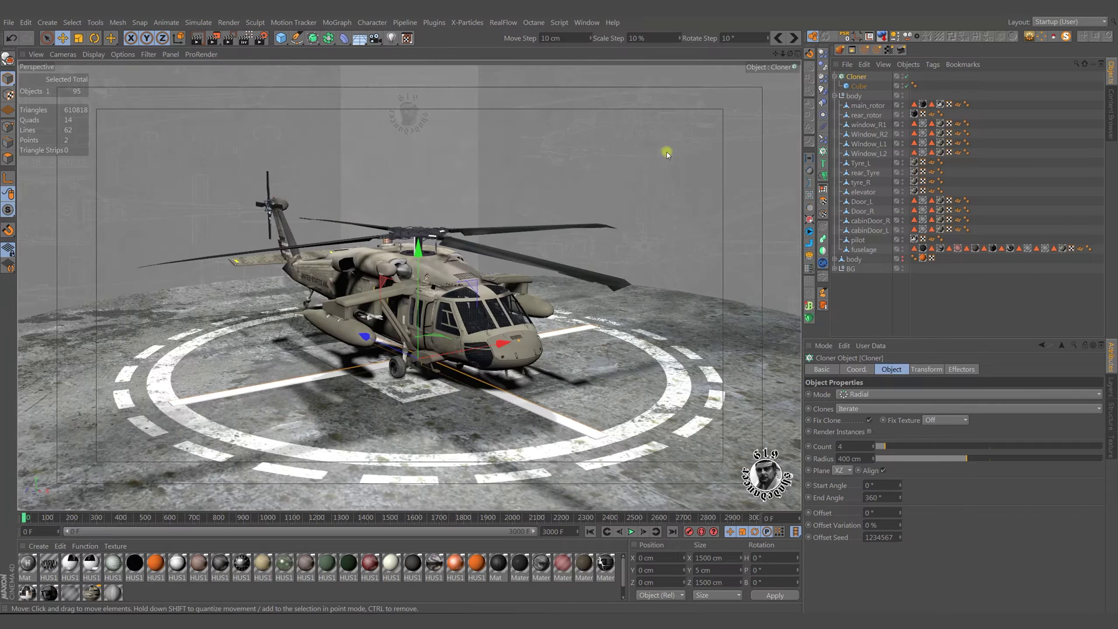
{"action": "left_click_drag", "start_coordinate": [418, 251], "coordinate": [415, 122]}
{"action": "right_click_drag", "start_coordinate": [601, 265], "coordinate": [724, 259], "text": "alt"}
{"action": "left_click_drag", "start_coordinate": [725, 258], "coordinate": [664, 254], "text": "alt"}
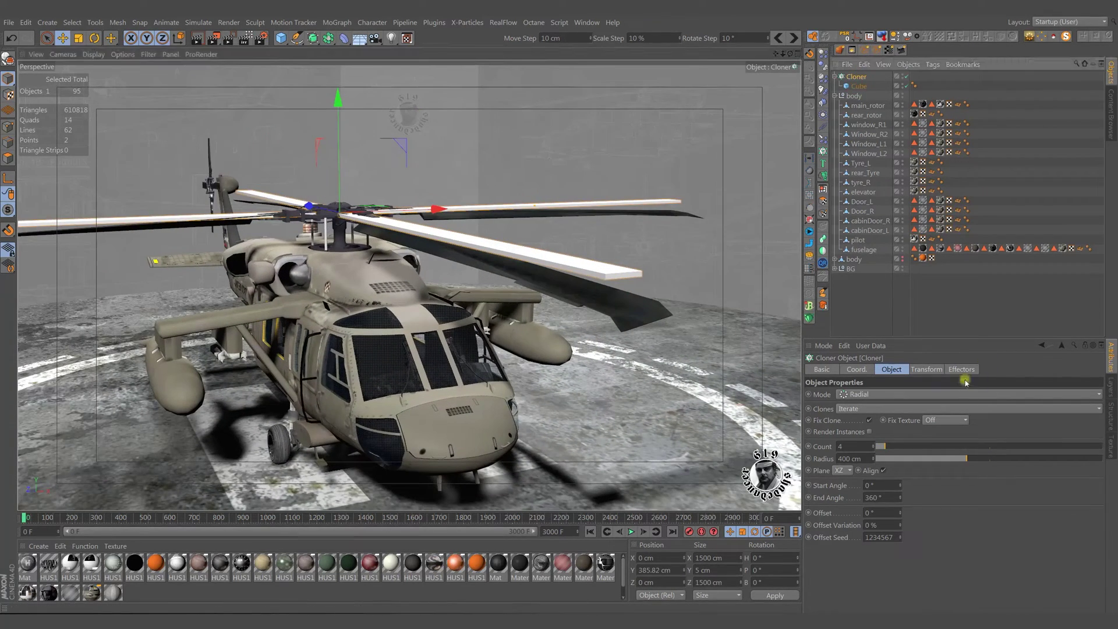
Tilt the cloned blades by setting the Cloner's R.B transform to 15°
{"action": "left_click", "coordinate": [928, 369]}
{"action": "left_click_drag", "start_coordinate": [998, 438], "coordinate": [996, 434]}
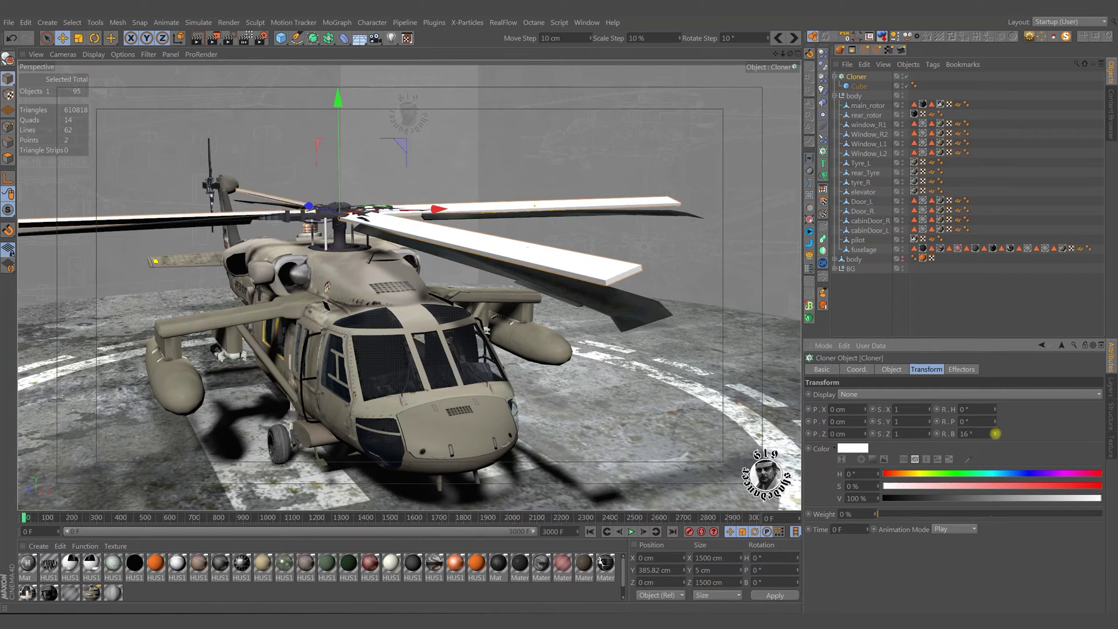
{"action": "left_click_drag", "start_coordinate": [466, 251], "coordinate": [411, 252], "text": "alt"}
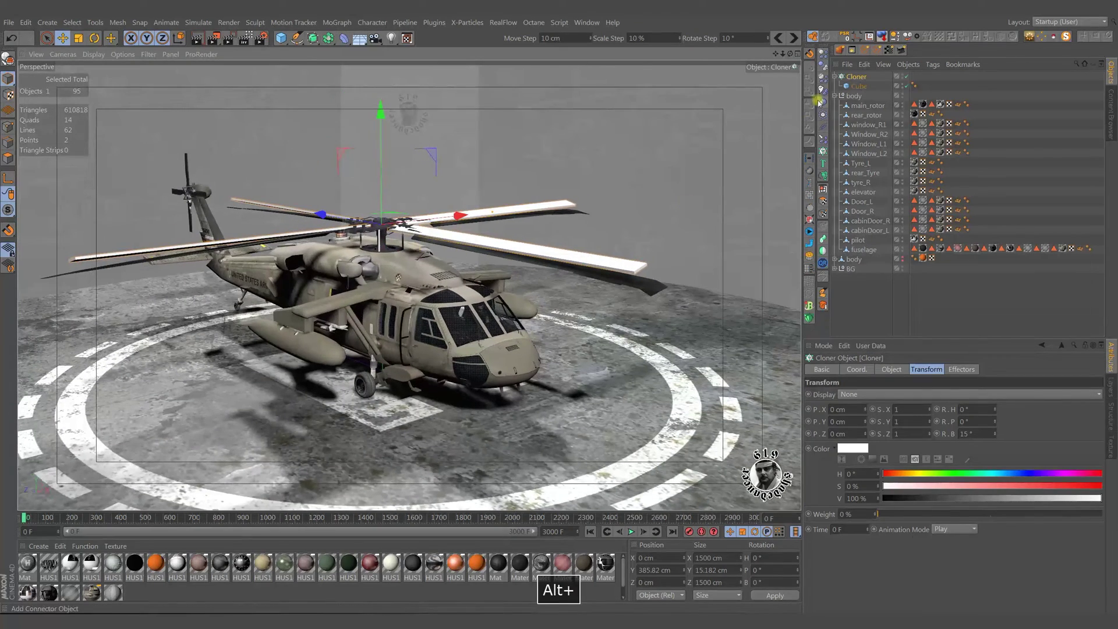
Make the cube and the Cloner editable, and merge the resulting blades into one object with Connect Objects + Delete
{"action": "left_click", "coordinate": [860, 86]}
{"action": "key", "text": "c"}
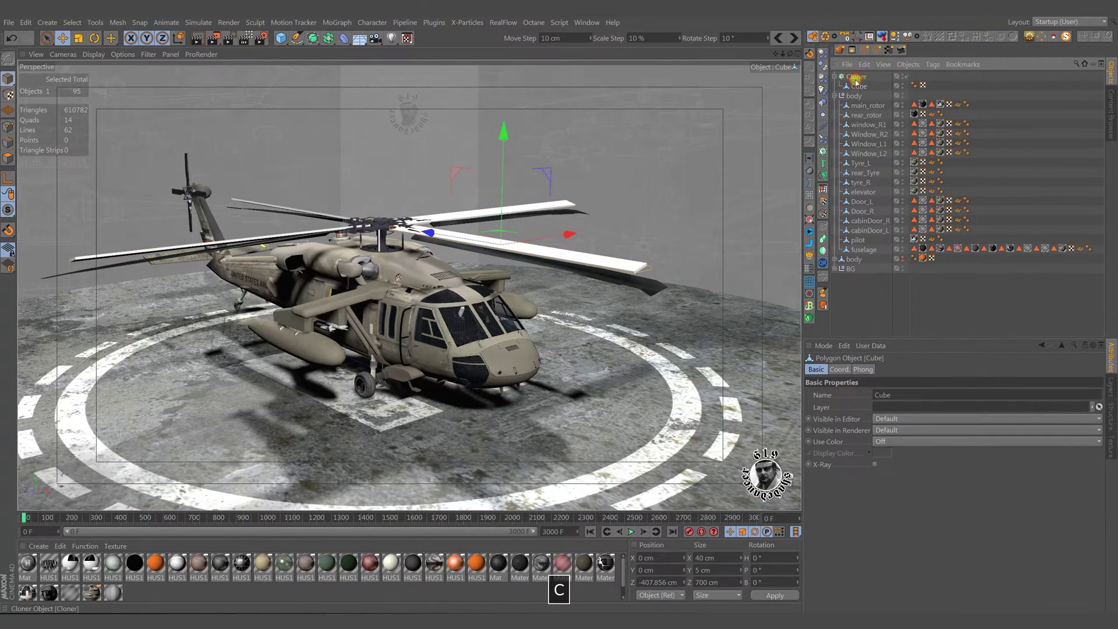
{"action": "left_click", "coordinate": [856, 77]}
{"action": "key", "text": "c"}
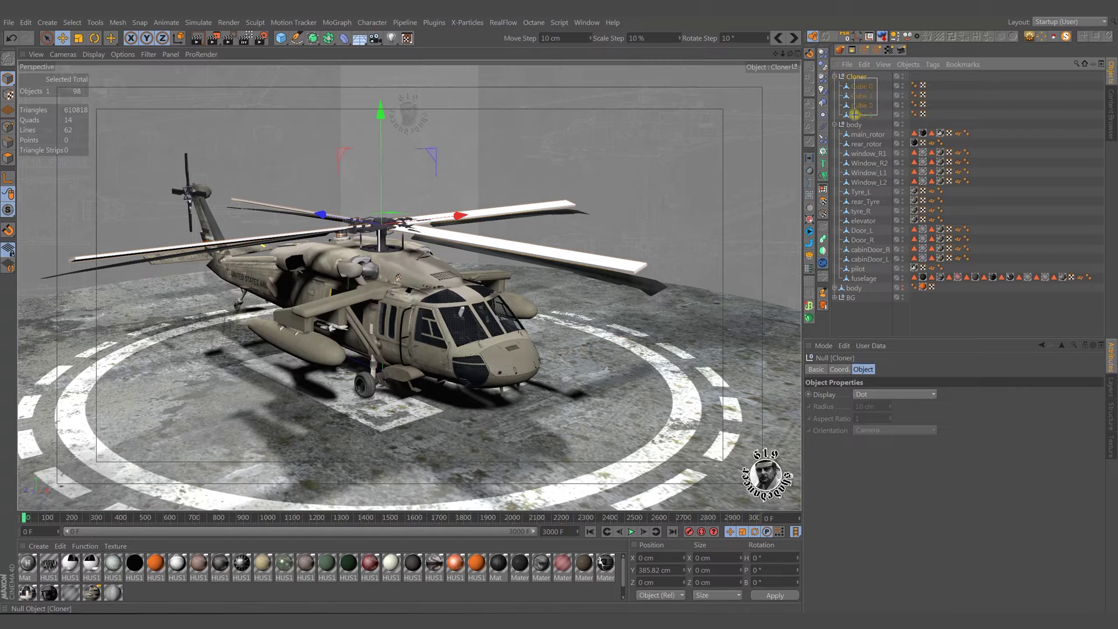
{"action": "left_click_drag", "start_coordinate": [853, 115], "coordinate": [854, 116]}
{"action": "right_click", "coordinate": [860, 111]}
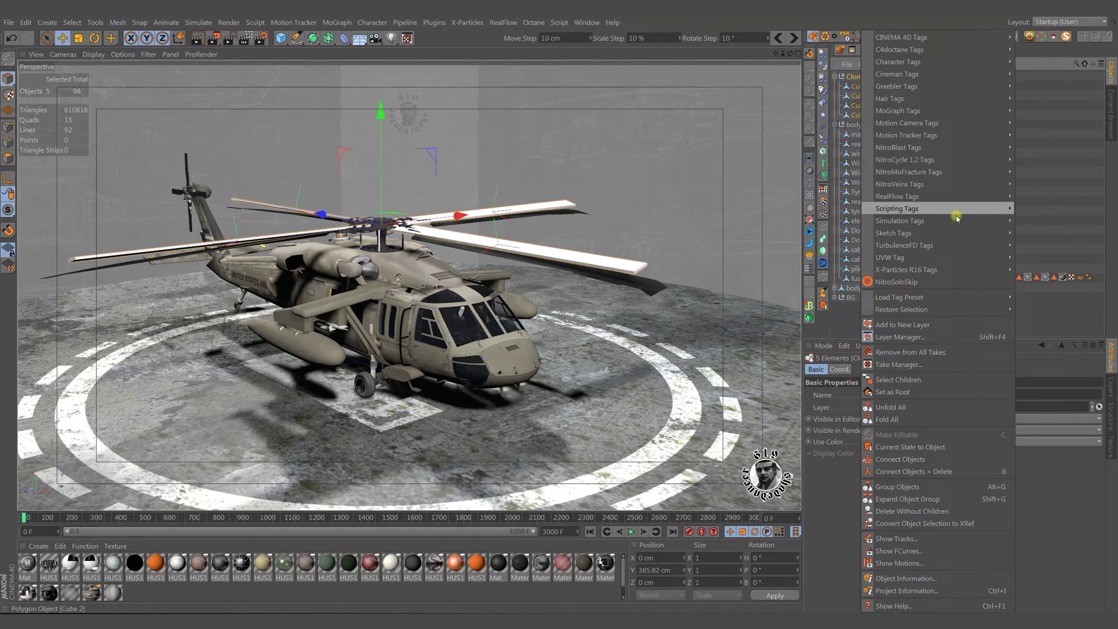
{"action": "left_click", "coordinate": [955, 471]}
Rename the merged blade object PXrotor and hide the helicopter's body group in the viewport
{"action": "double_click", "coordinate": [861, 78]}
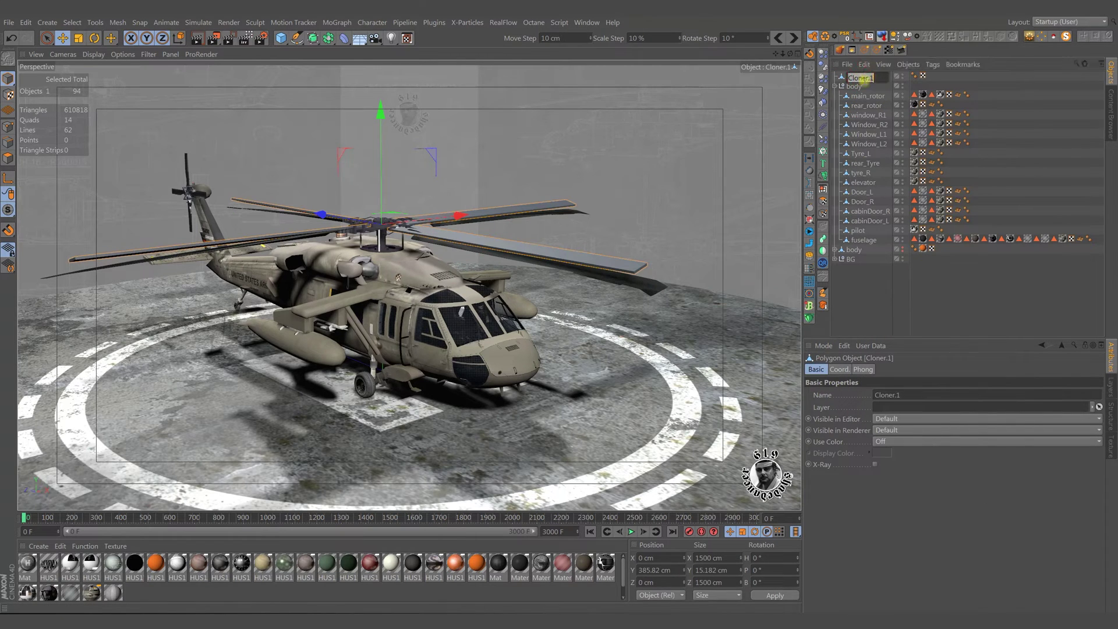
{"action": "type", "text": "PX"}
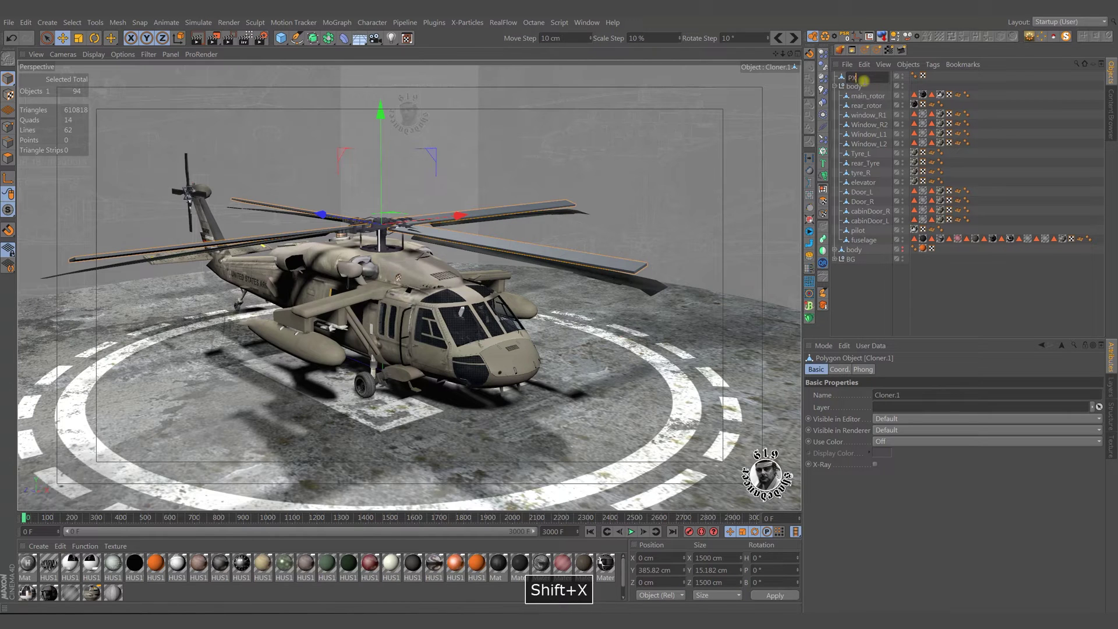
{"action": "type", "text": "rotor"}
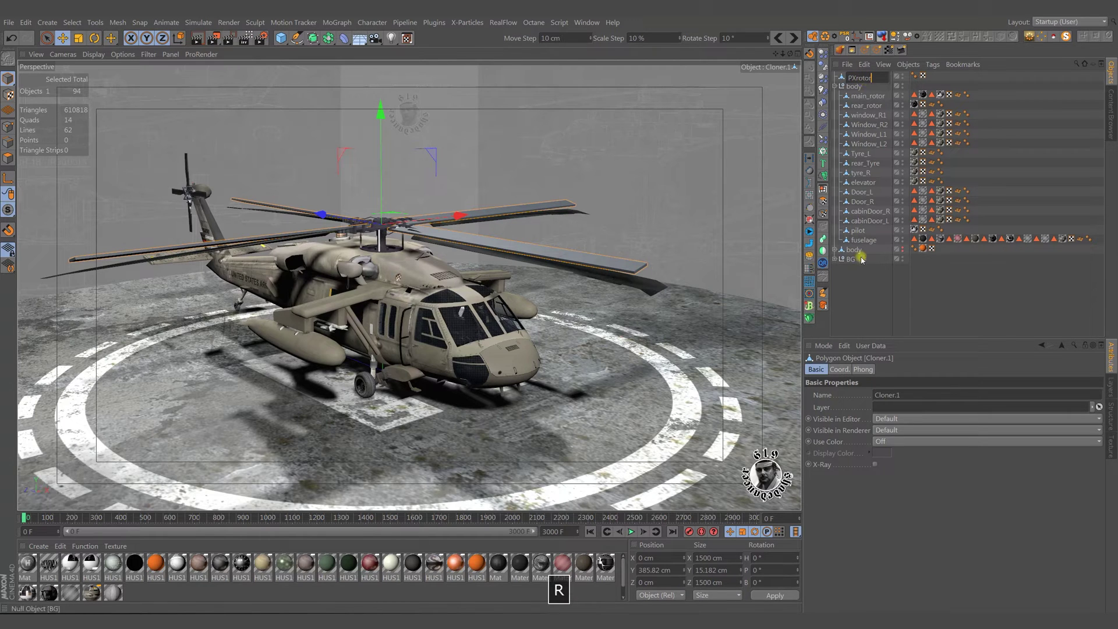
{"action": "key", "text": "Return"}
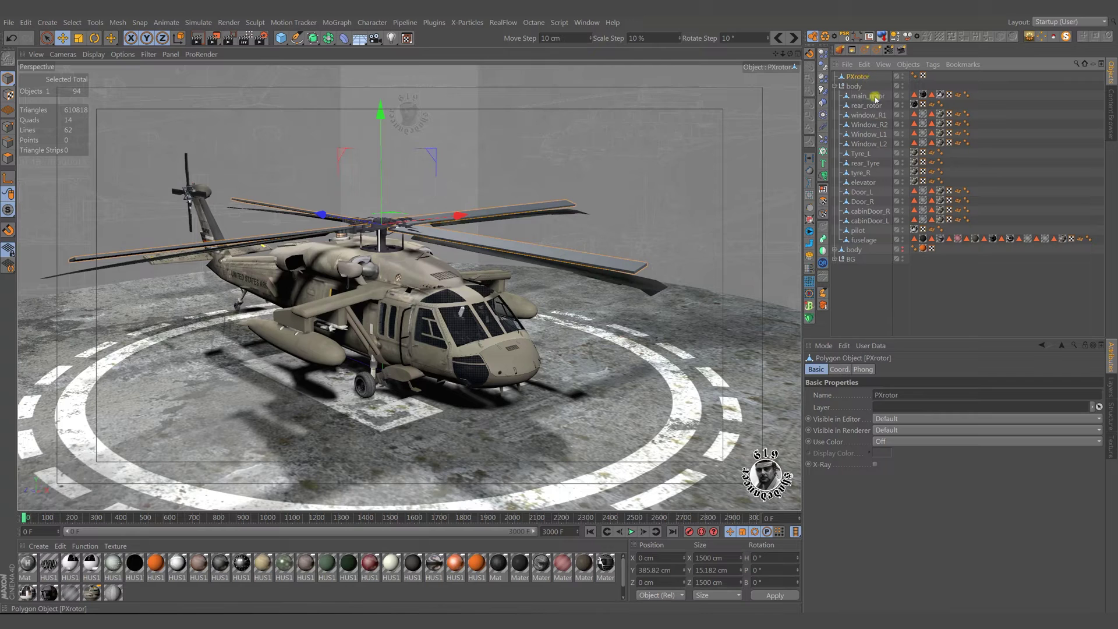
{"action": "left_click", "coordinate": [902, 88], "text": "alt"}
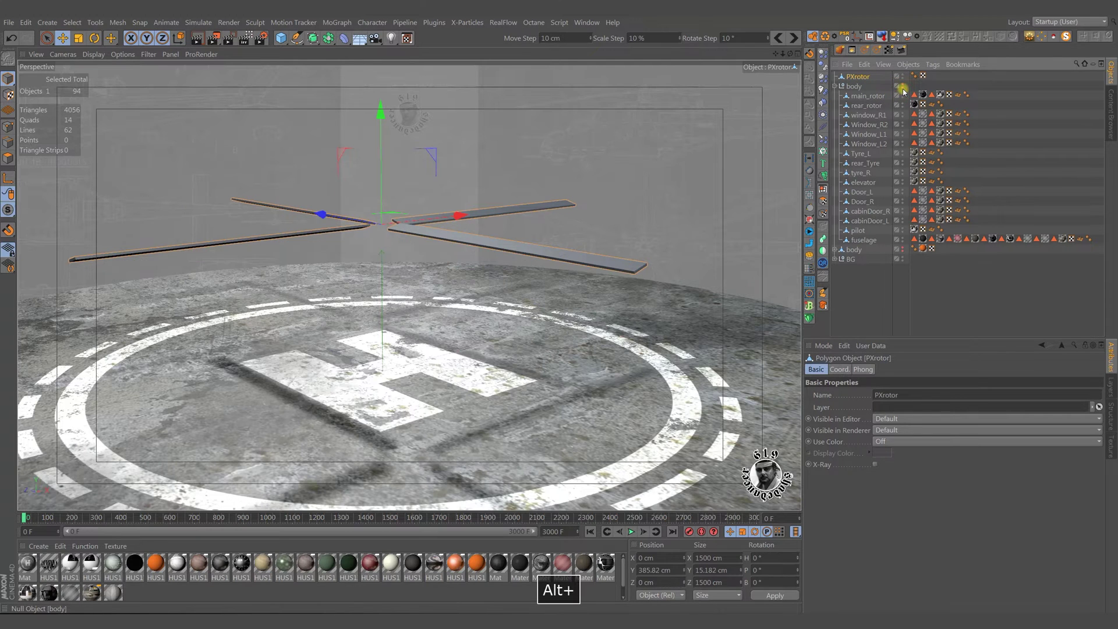
Add a sphere and nest it inside a new Cloner
{"action": "left_click", "coordinate": [285, 42]}
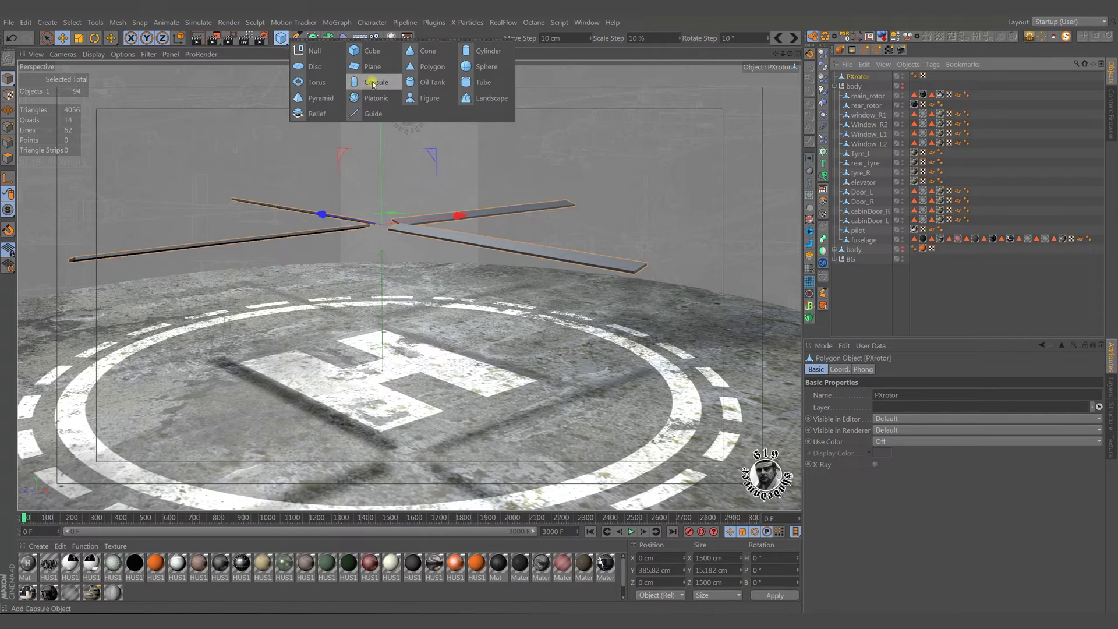
{"action": "left_click", "coordinate": [481, 68]}
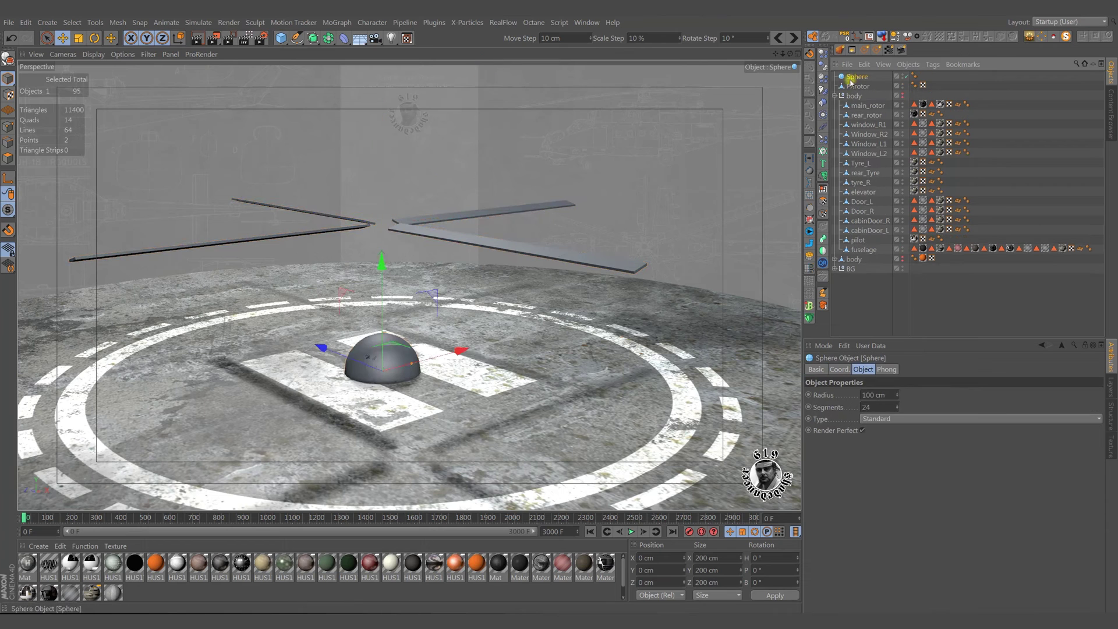
{"action": "left_click", "coordinate": [823, 153]}
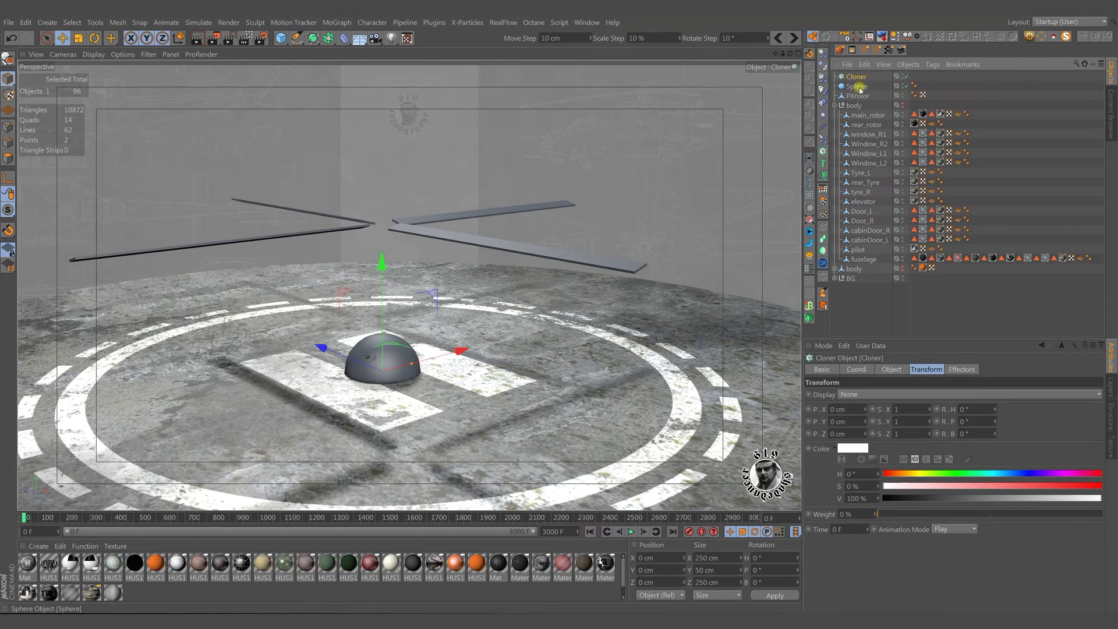
{"action": "left_click_drag", "start_coordinate": [859, 80], "coordinate": [857, 78]}
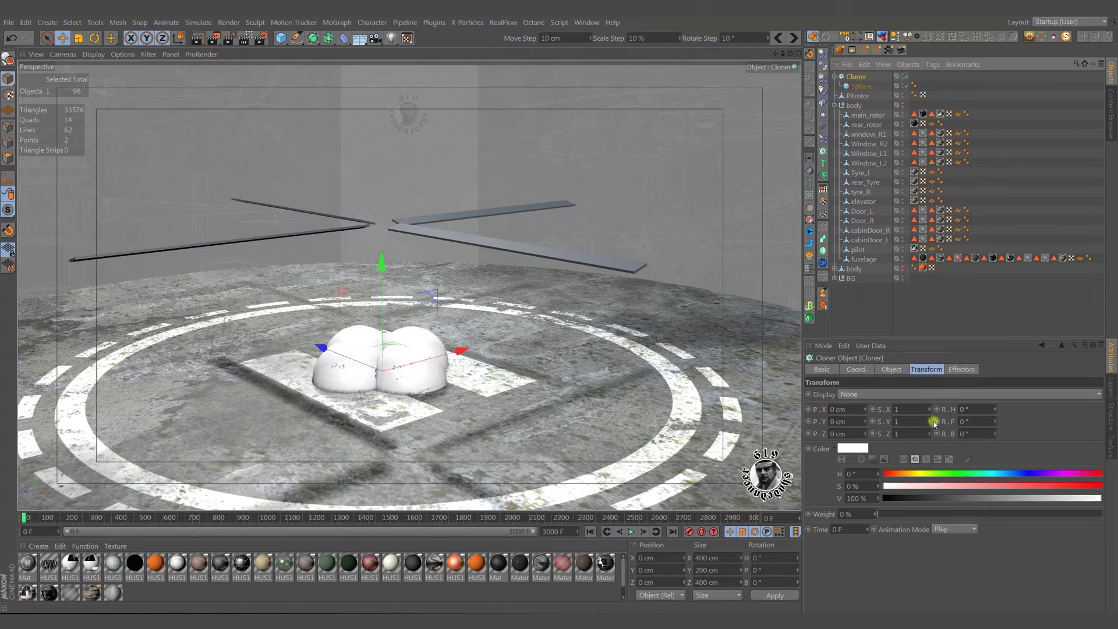
Set the sphere Cloner's radius to 500 cm and align its lowest point to Y 0 so the spheres rest on the floor
{"action": "left_click", "coordinate": [894, 371]}
{"action": "left_click_drag", "start_coordinate": [902, 460], "coordinate": [983, 459]}
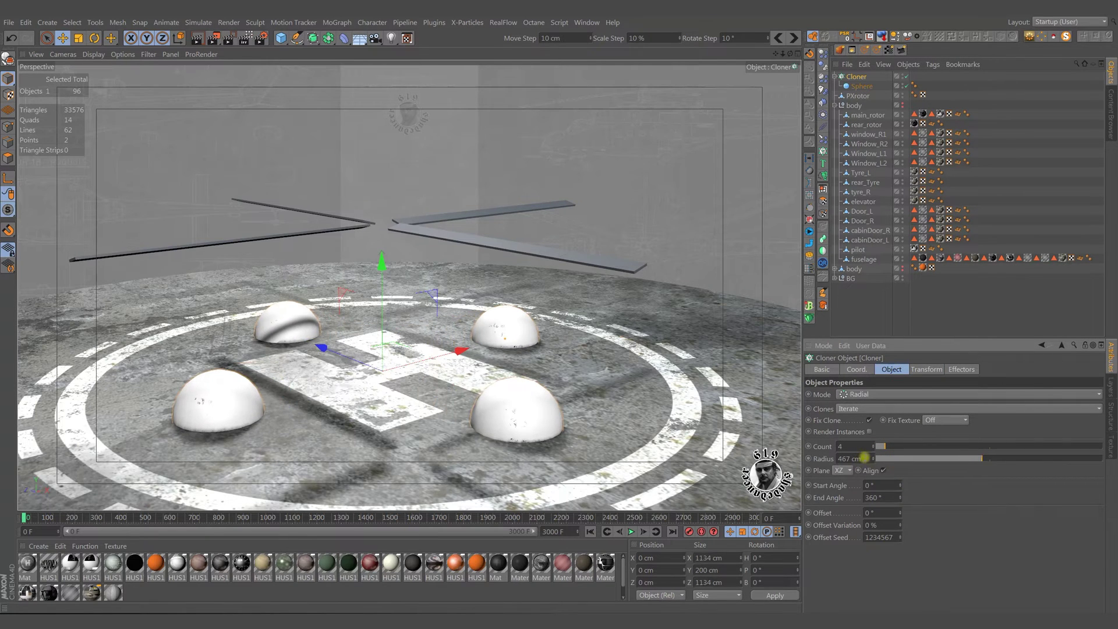
{"action": "type", "text": "500"}
{"action": "key", "text": "Return"}
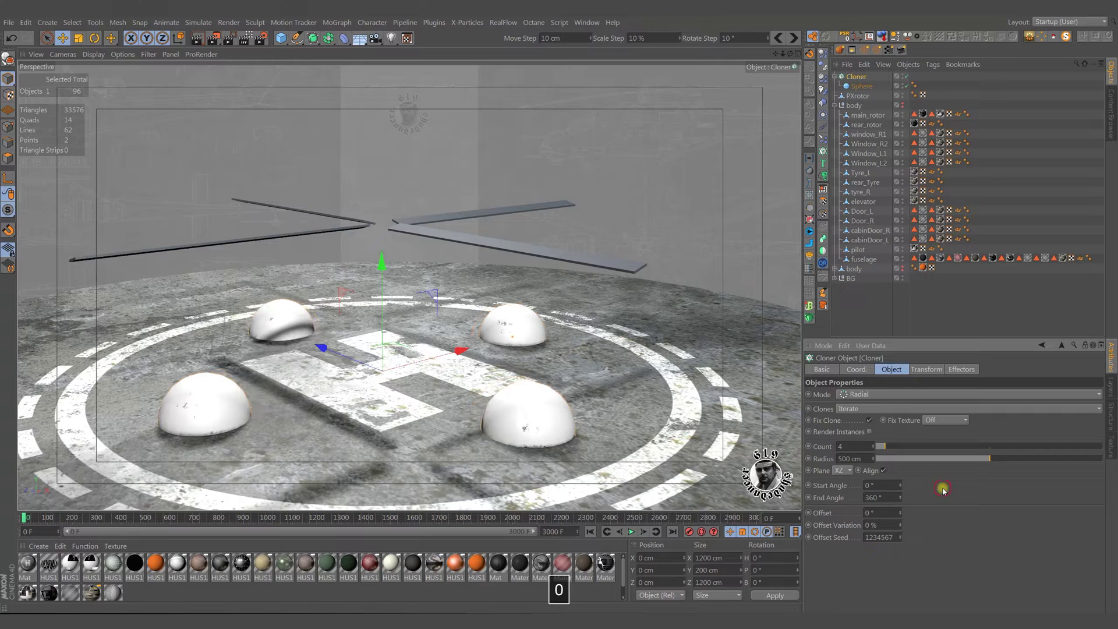
{"action": "left_click", "coordinate": [882, 39]}
{"action": "left_click_drag", "start_coordinate": [476, 290], "coordinate": [496, 291], "text": "alt"}
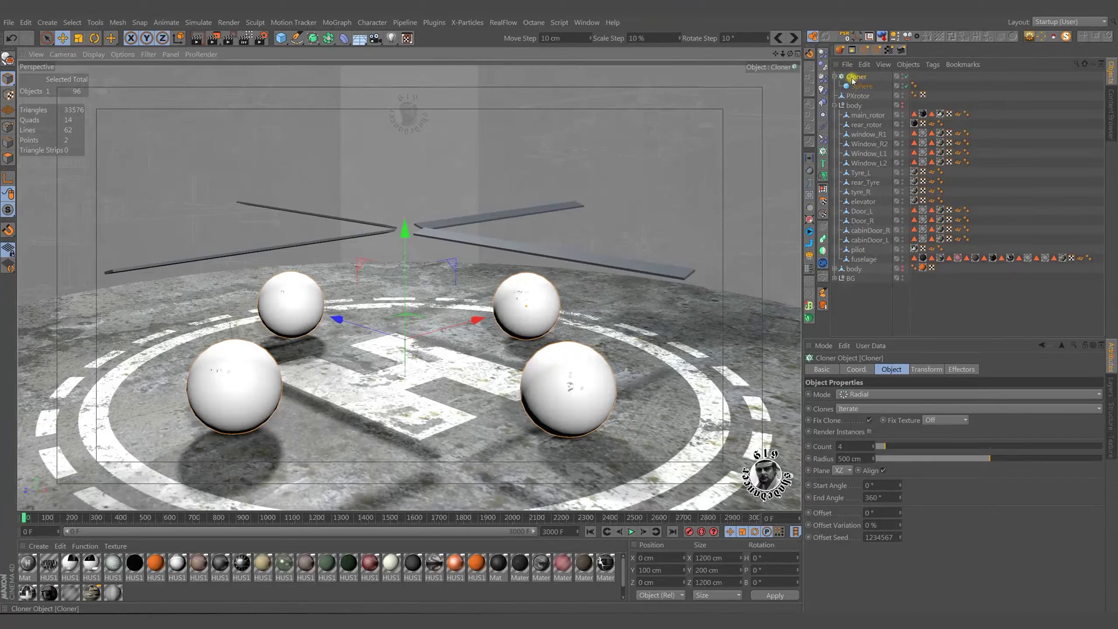
Rename the sphere Cloner PXbody and collapse its hierarchy
{"action": "double_click", "coordinate": [856, 78]}
{"action": "type", "text": "PXbody"}
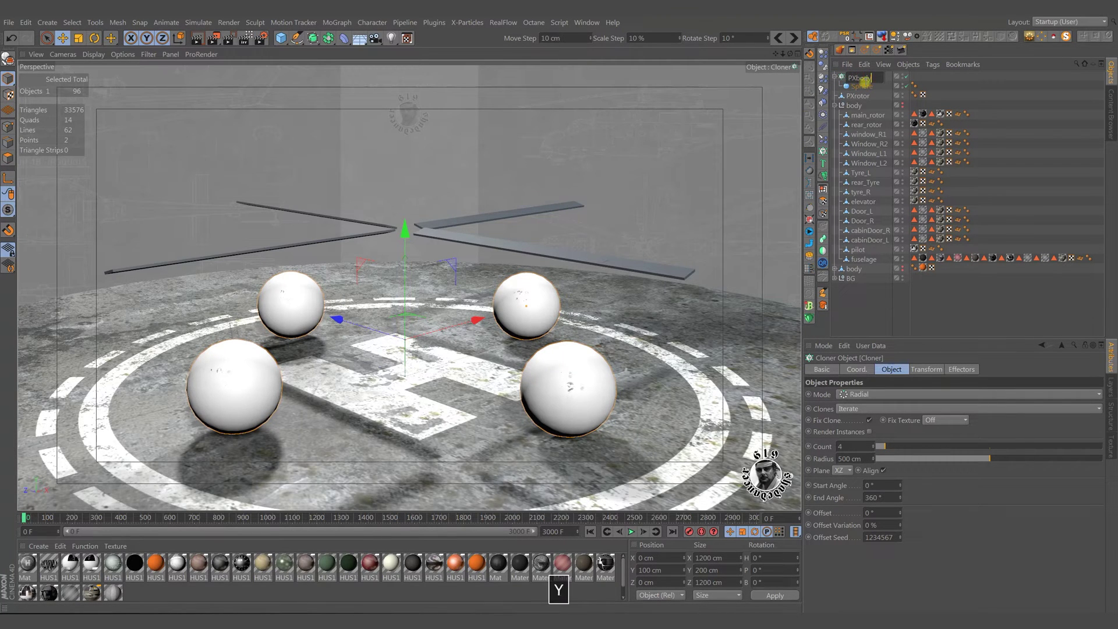
{"action": "key", "text": "Return"}
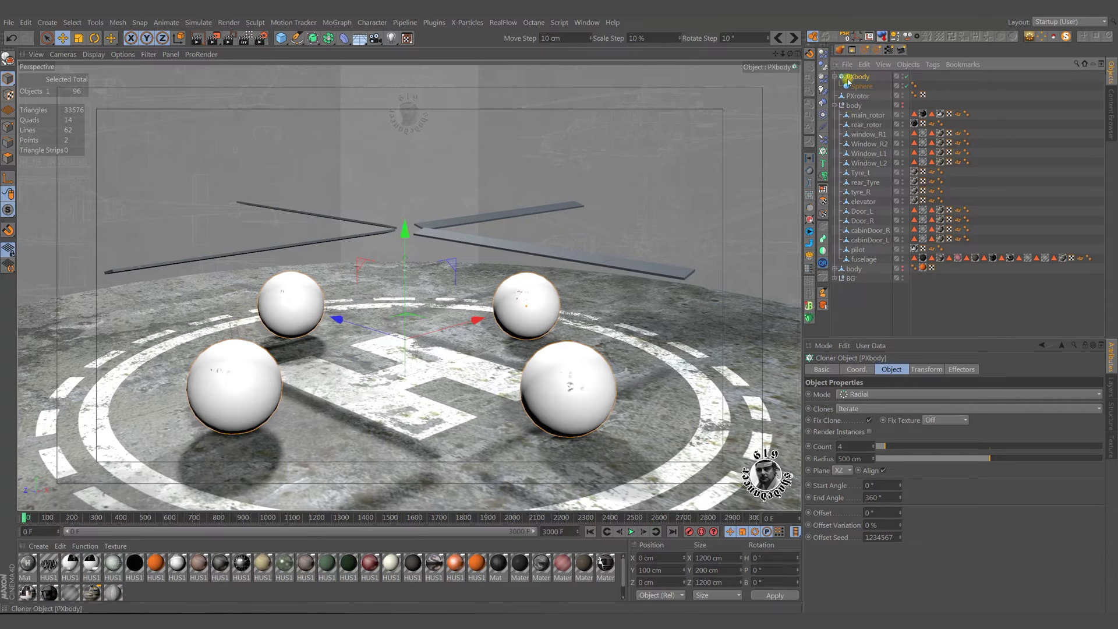
{"action": "left_click", "coordinate": [836, 77]}
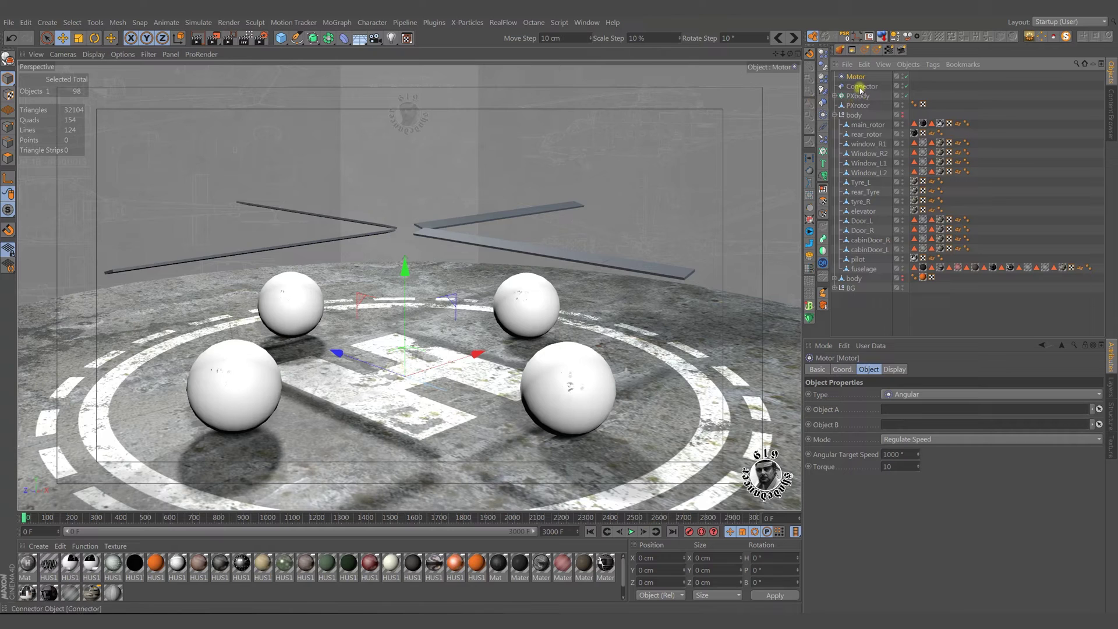
Add a Connector and a Motor, nest both under PXrotor, reset their PSR, and rotate them to a 90° pitch
{"action": "mouse_move", "coordinate": [861, 109]}
{"action": "left_mouse_down"}
{"action": "mouse_move", "coordinate": [865, 87]}
{"action": "mouse_move", "coordinate": [873, 97]}
{"action": "left_mouse_up"}
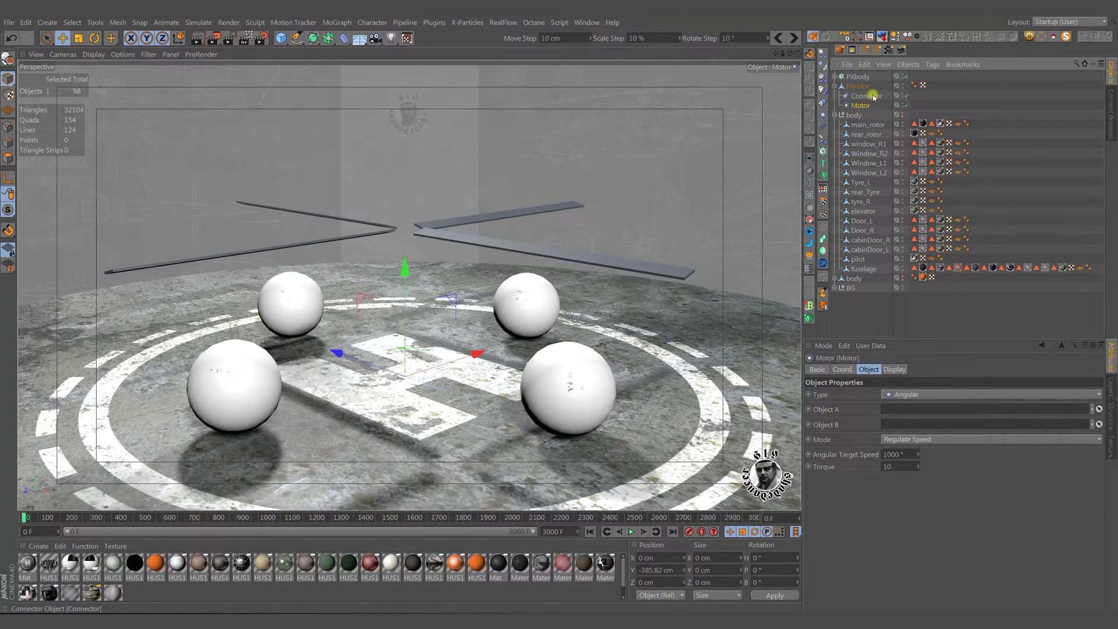
{"action": "left_click", "coordinate": [866, 96], "text": "ctrl"}
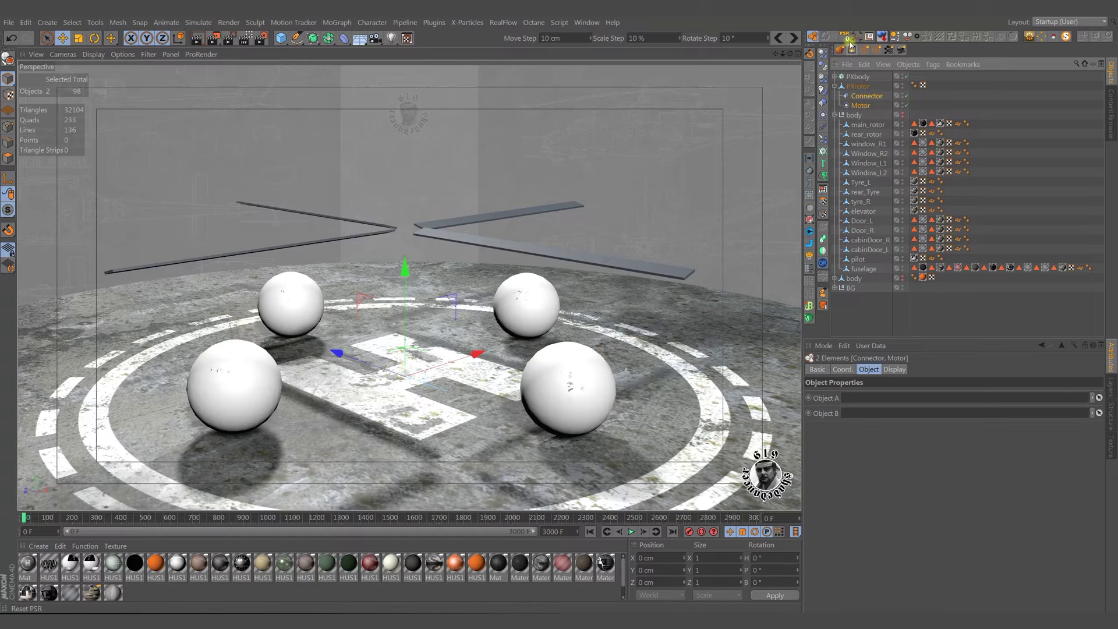
{"action": "key", "text": "r"}
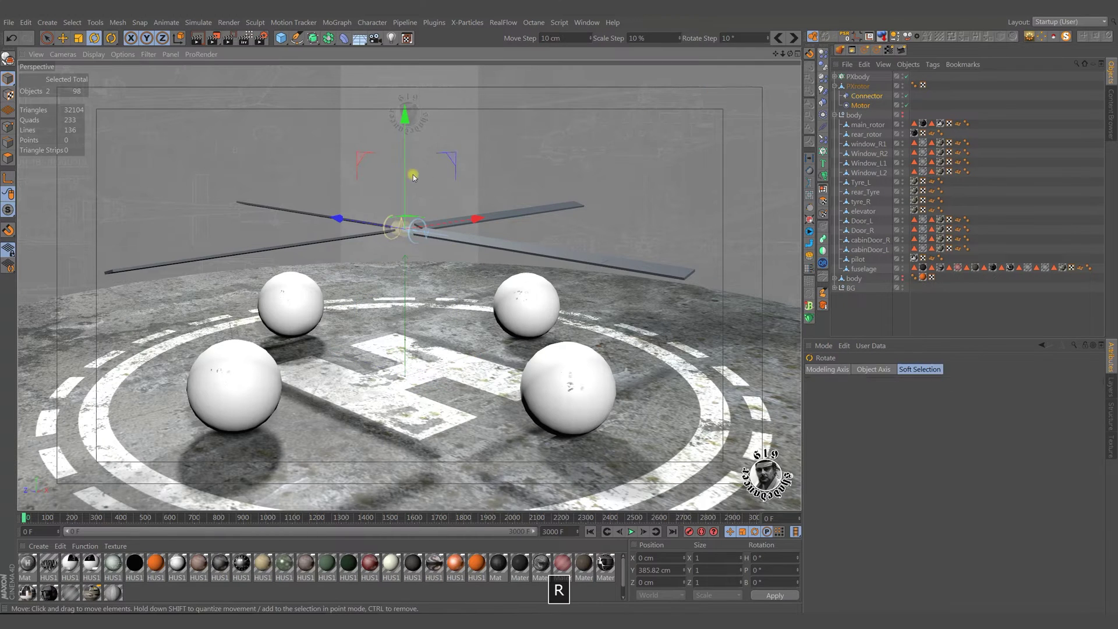
{"action": "left_click_drag", "start_coordinate": [428, 188], "coordinate": [439, 281]}
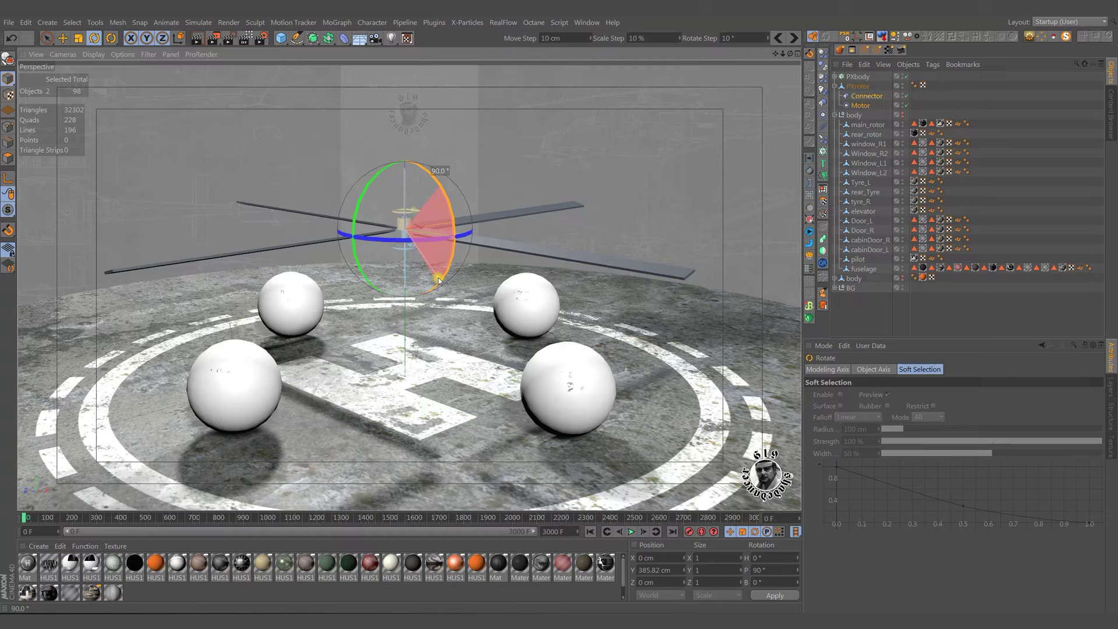
Link the hinge Connector with PXbody as Object A and PXrotor as Object B
{"action": "left_click", "coordinate": [870, 95]}
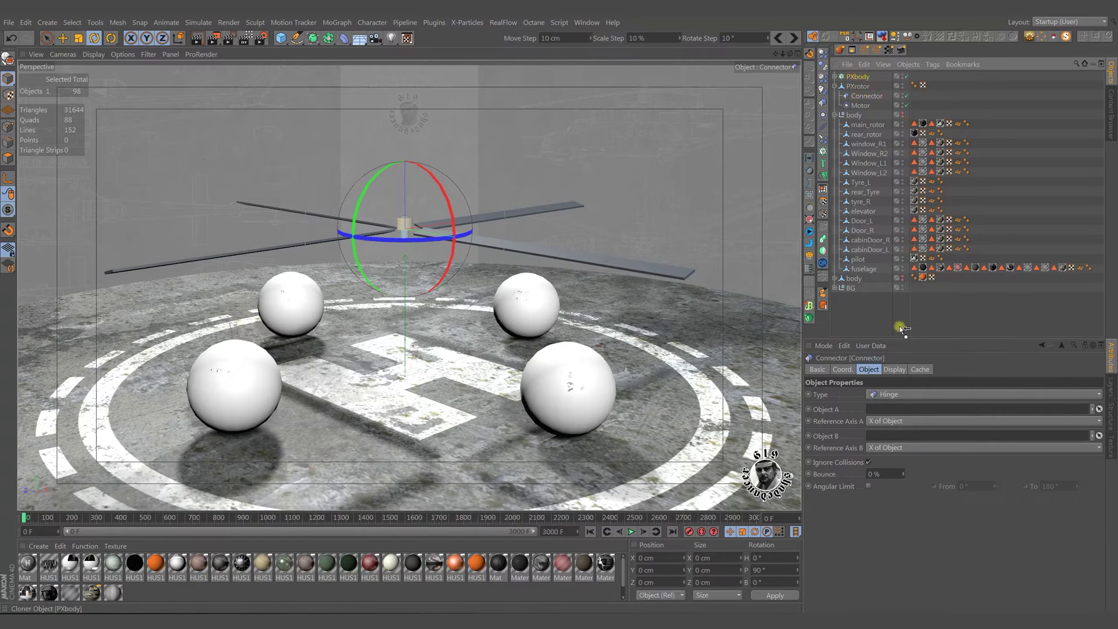
{"action": "left_click_drag", "start_coordinate": [901, 402], "coordinate": [900, 409]}
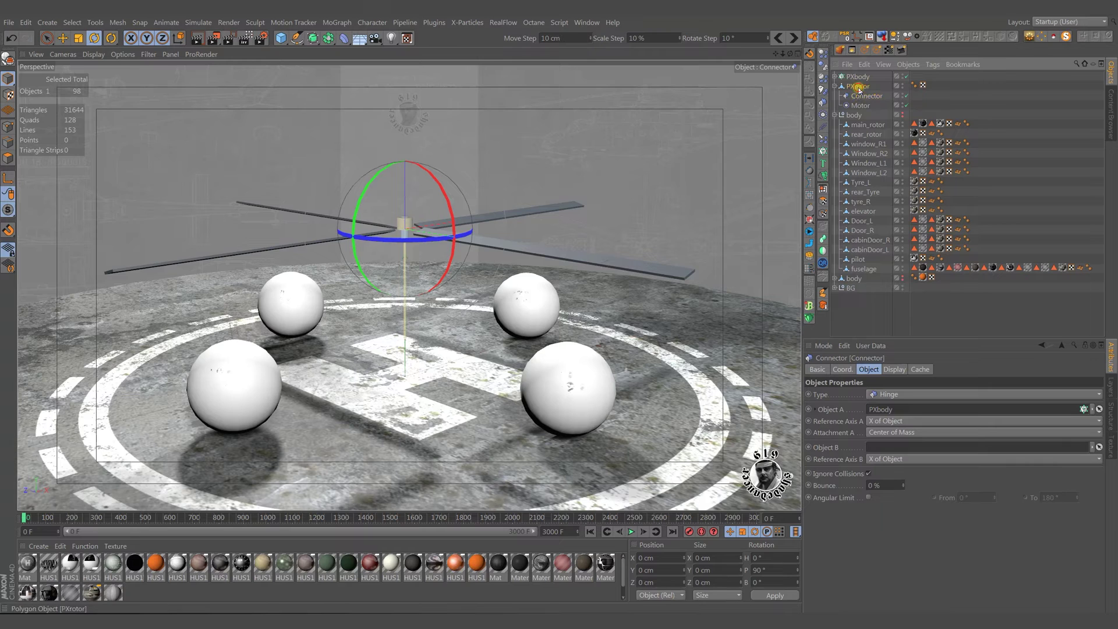
{"action": "left_click_drag", "start_coordinate": [906, 453], "coordinate": [907, 452]}
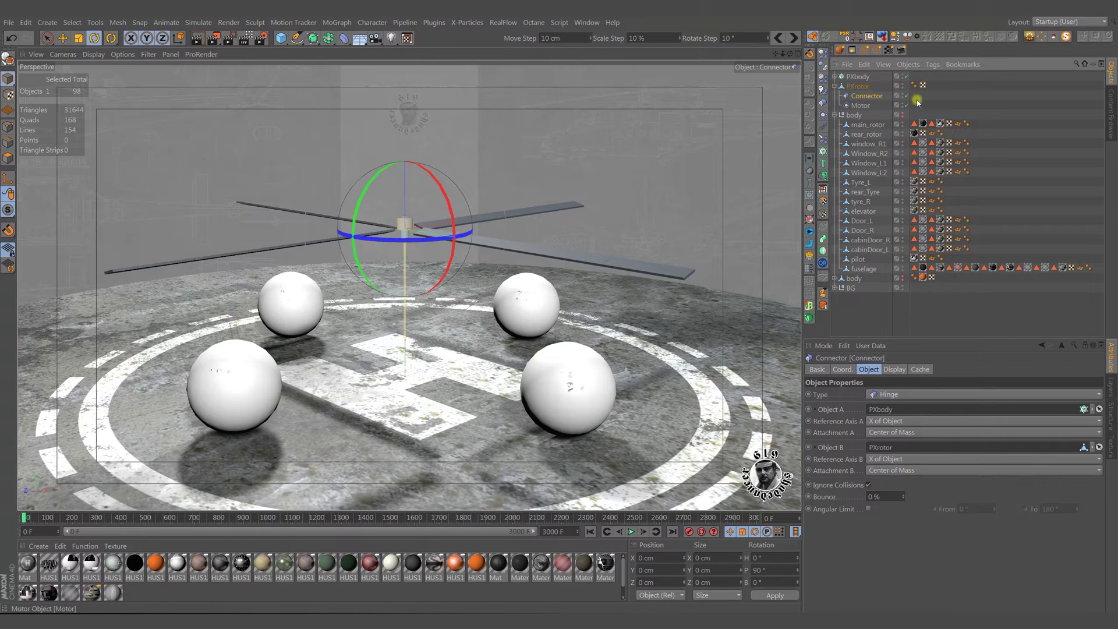
Assign PXrotor as the Motor's Object B, with a torque of 1000 and an Angular Target Speed of 500°
{"action": "left_click", "coordinate": [861, 106]}
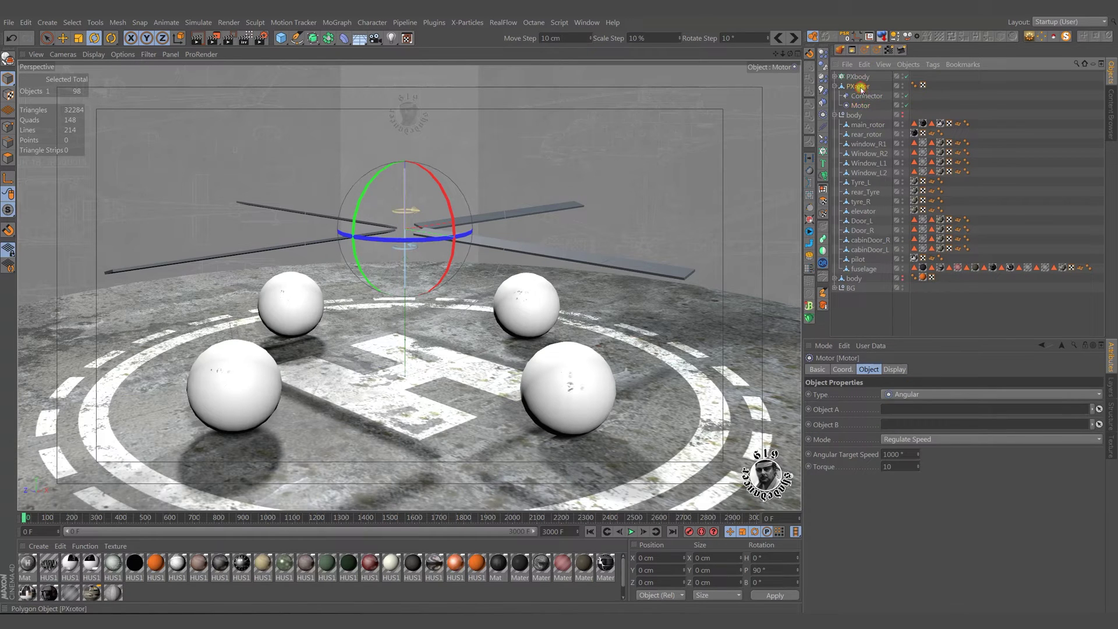
{"action": "left_click_drag", "start_coordinate": [912, 408], "coordinate": [906, 426]}
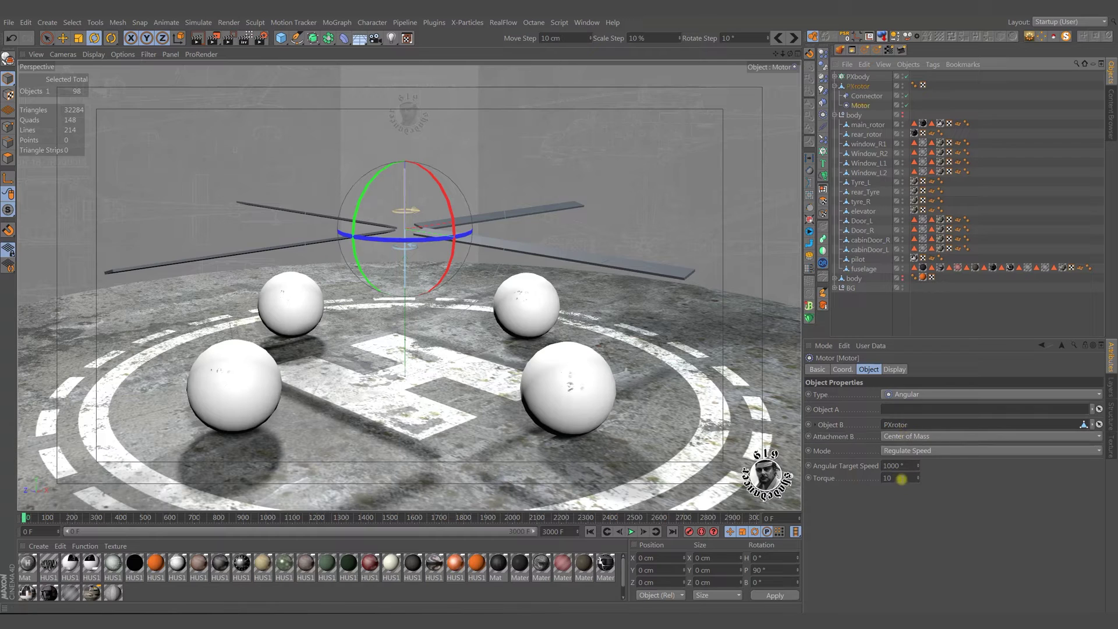
{"action": "left_click", "coordinate": [902, 478]}
{"action": "type", "text": "00"}
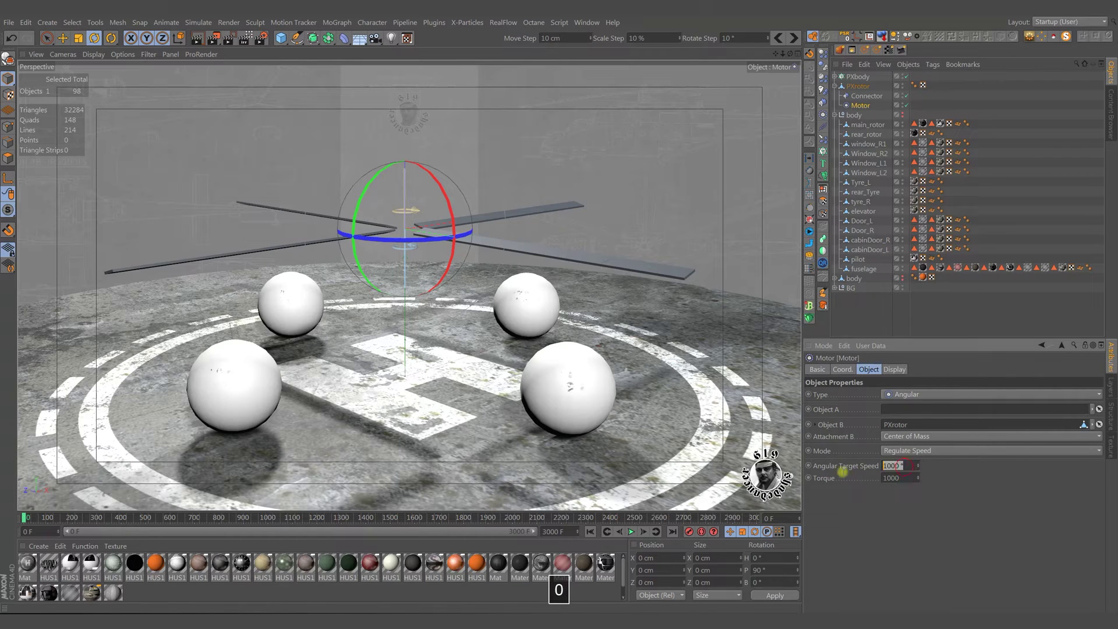
{"action": "type", "text": "5"}
{"action": "left_click", "coordinate": [962, 486]}
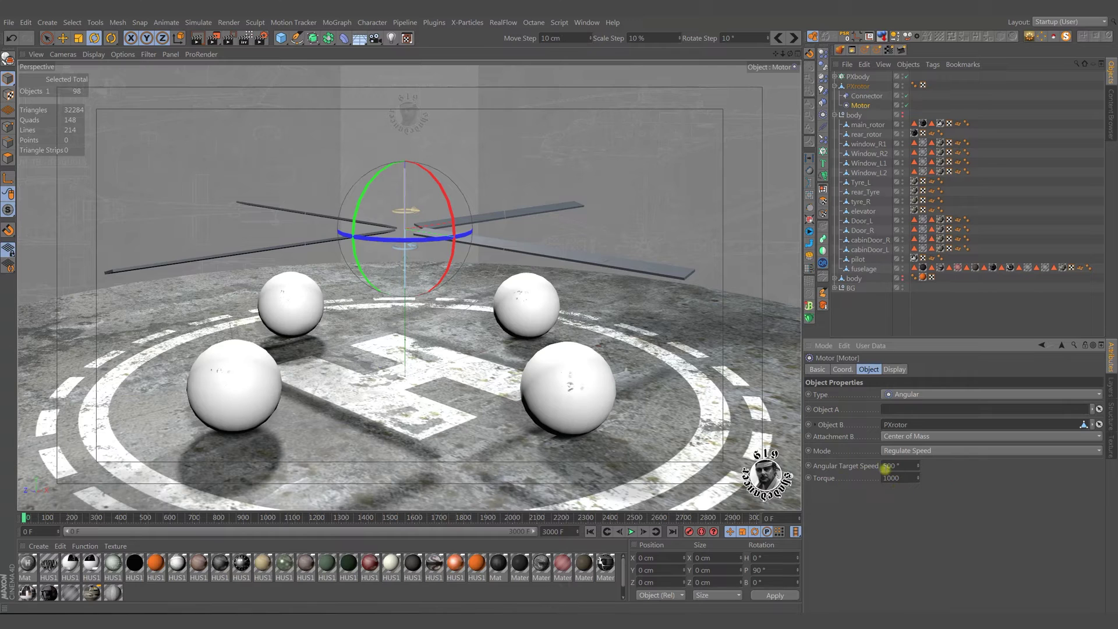
Give PXrotor a Dynamics Body tag, set Inherit Tag to Compound Collision Shape, and adjust its force settings
{"action": "left_click", "coordinate": [858, 86]}
{"action": "left_click", "coordinate": [914, 85]}
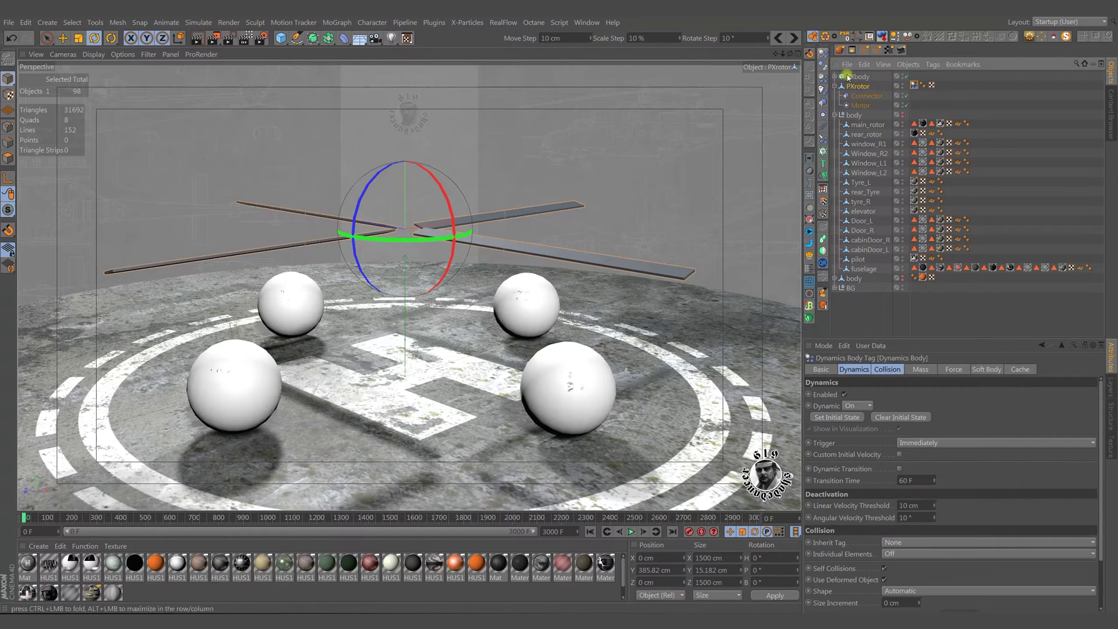
{"action": "left_click", "coordinate": [889, 371]}
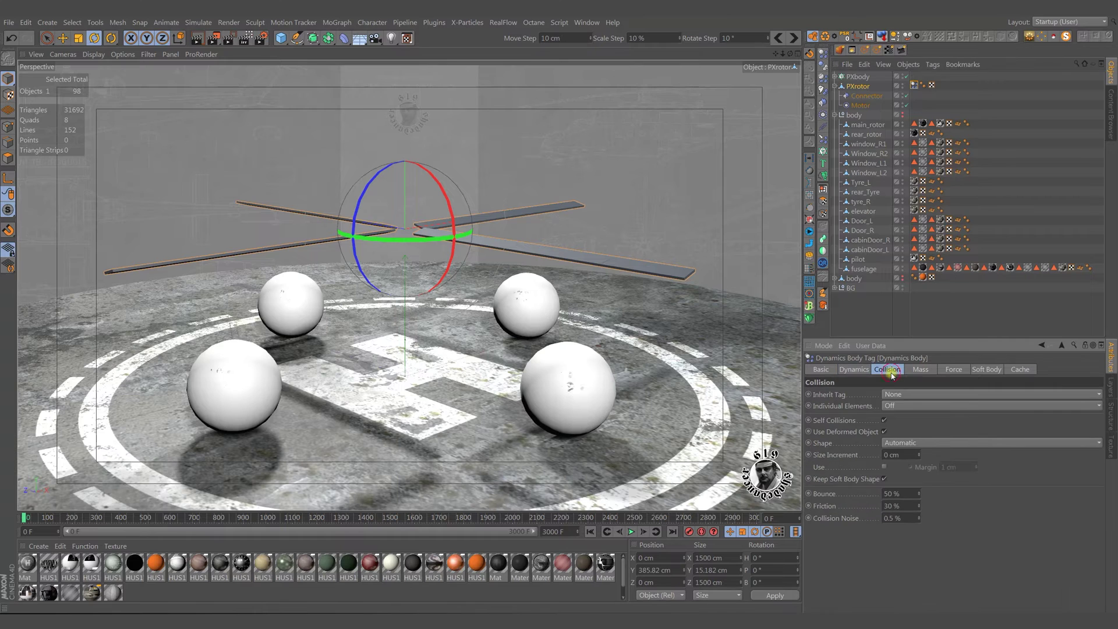
{"action": "left_click", "coordinate": [900, 394]}
{"action": "left_click", "coordinate": [912, 432]}
{"action": "left_click", "coordinate": [953, 372]}
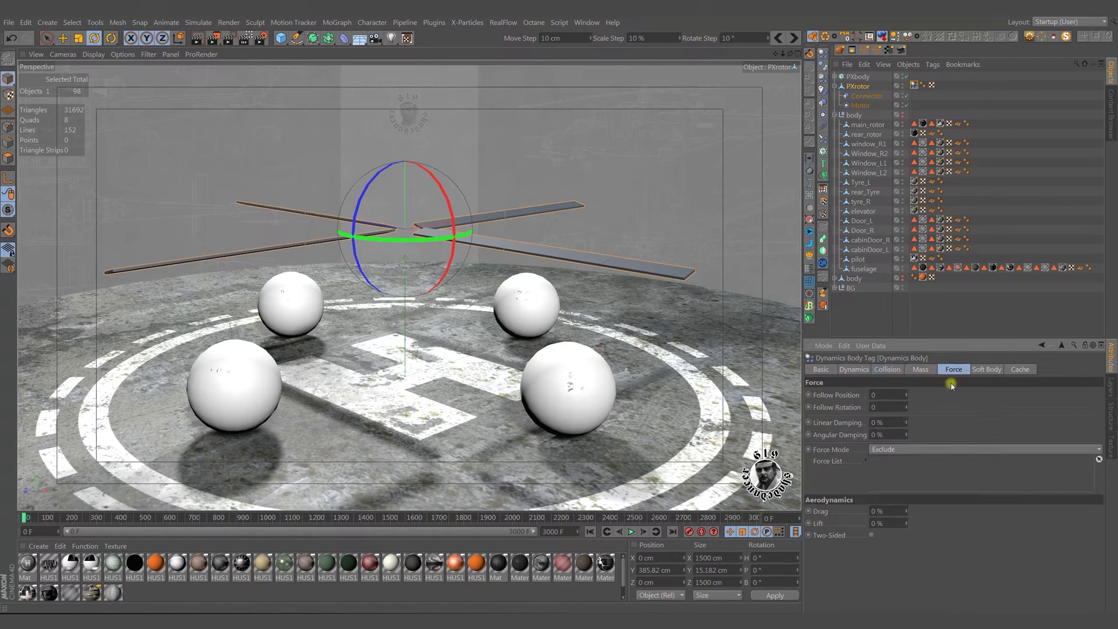
{"action": "type", "text": "10"}
Give PXbody a Dynamics Body tag and set its Inherit Tag to Compound Collision Shape
{"action": "left_click", "coordinate": [864, 79]}
{"action": "left_click", "coordinate": [824, 55]}
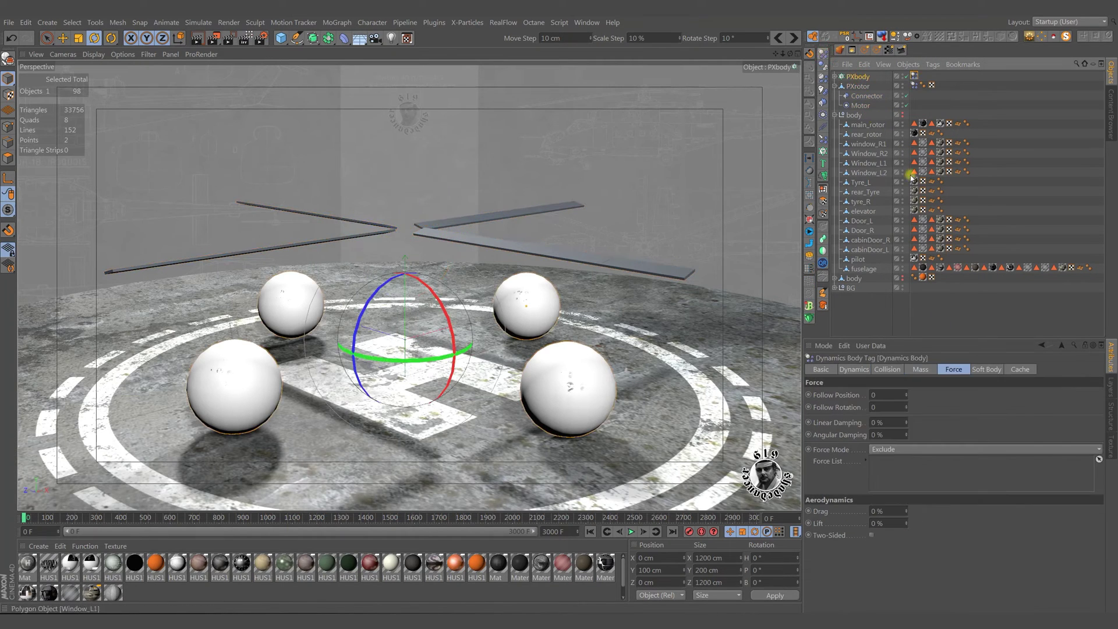
{"action": "left_click", "coordinate": [887, 370]}
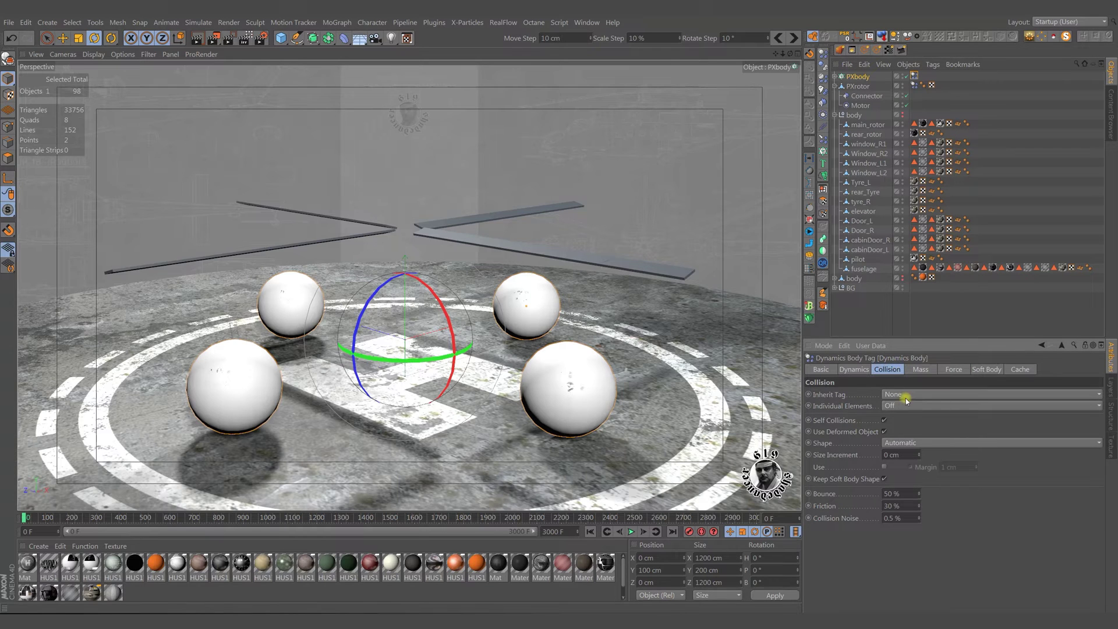
{"action": "left_click", "coordinate": [906, 396]}
{"action": "left_click", "coordinate": [916, 434]}
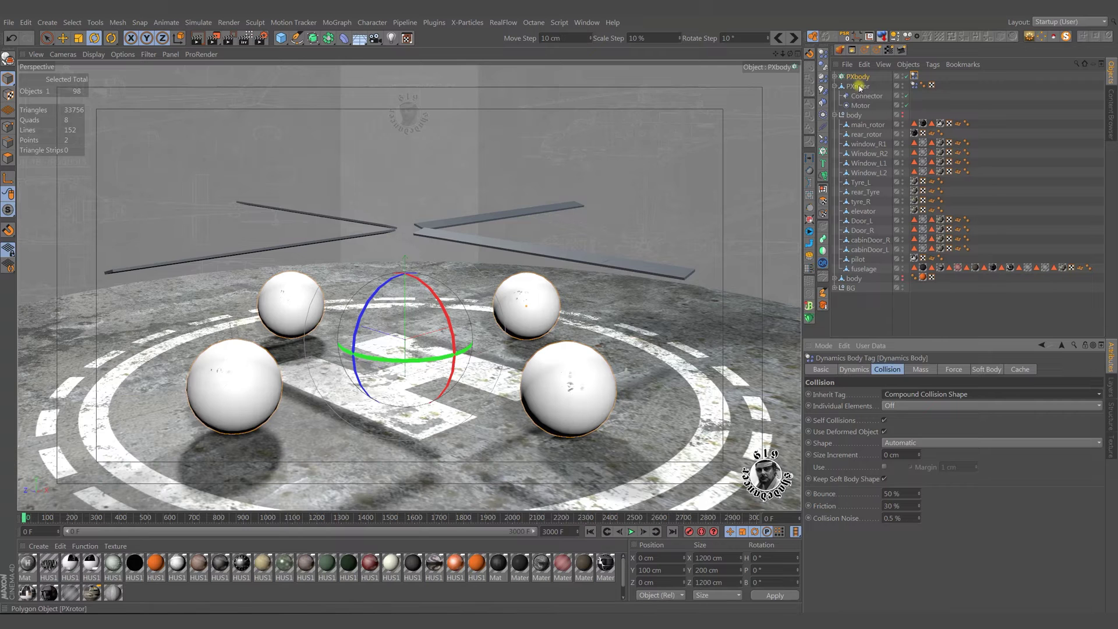
Place the Motor's Angular Target Speed in the viewport as a HUD element and set it to show Always
{"action": "left_click_drag", "start_coordinate": [539, 325], "coordinate": [507, 326], "text": "alt"}
{"action": "left_click", "coordinate": [62, 38]}
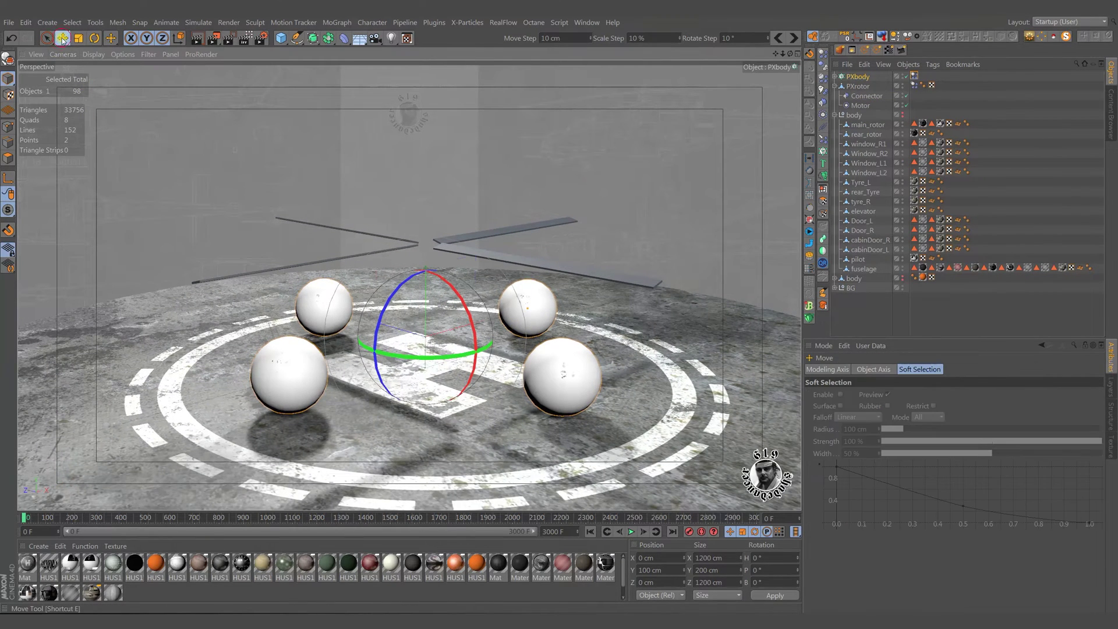
{"action": "left_click", "coordinate": [861, 106]}
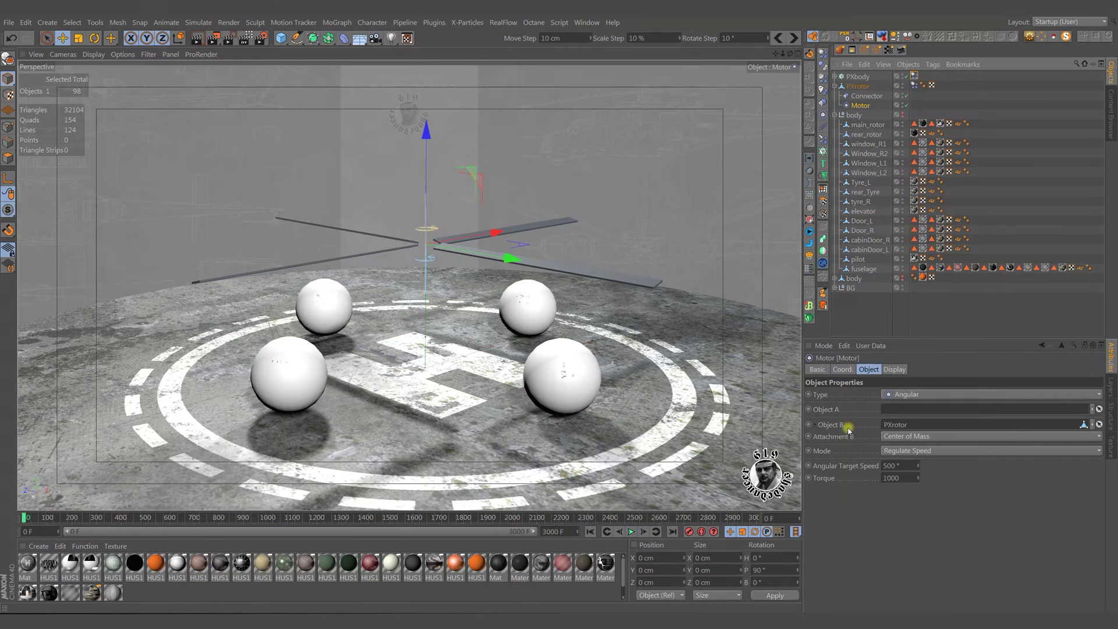
{"action": "left_click", "coordinate": [839, 467]}
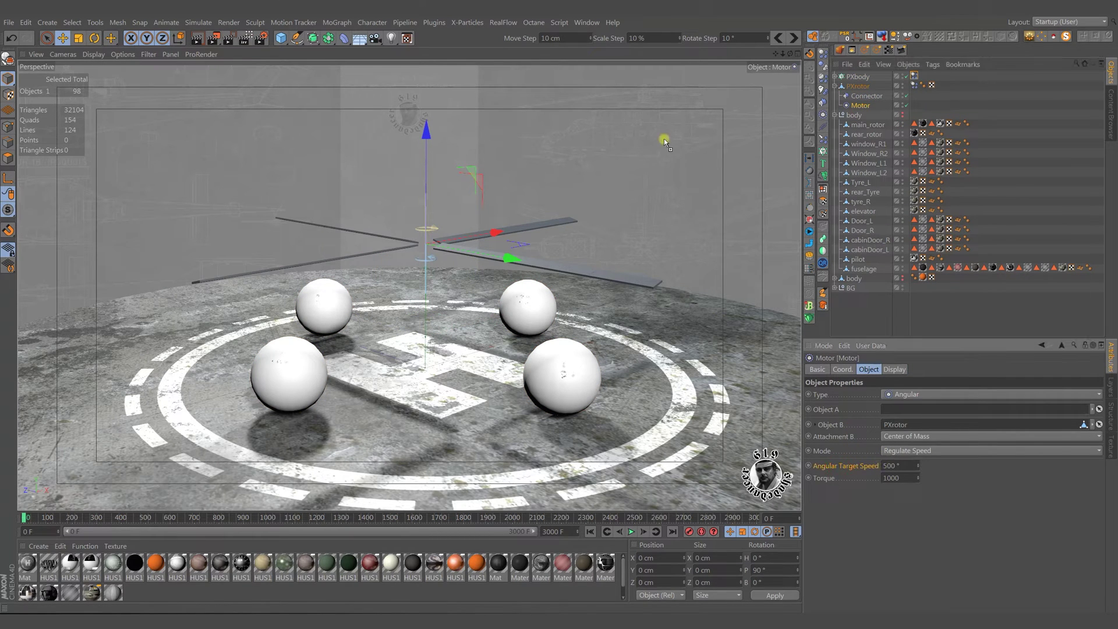
{"action": "left_click_drag", "start_coordinate": [641, 99], "coordinate": [644, 101]}
{"action": "right_click", "coordinate": [663, 104]}
{"action": "mouse_move", "coordinate": [682, 112]}
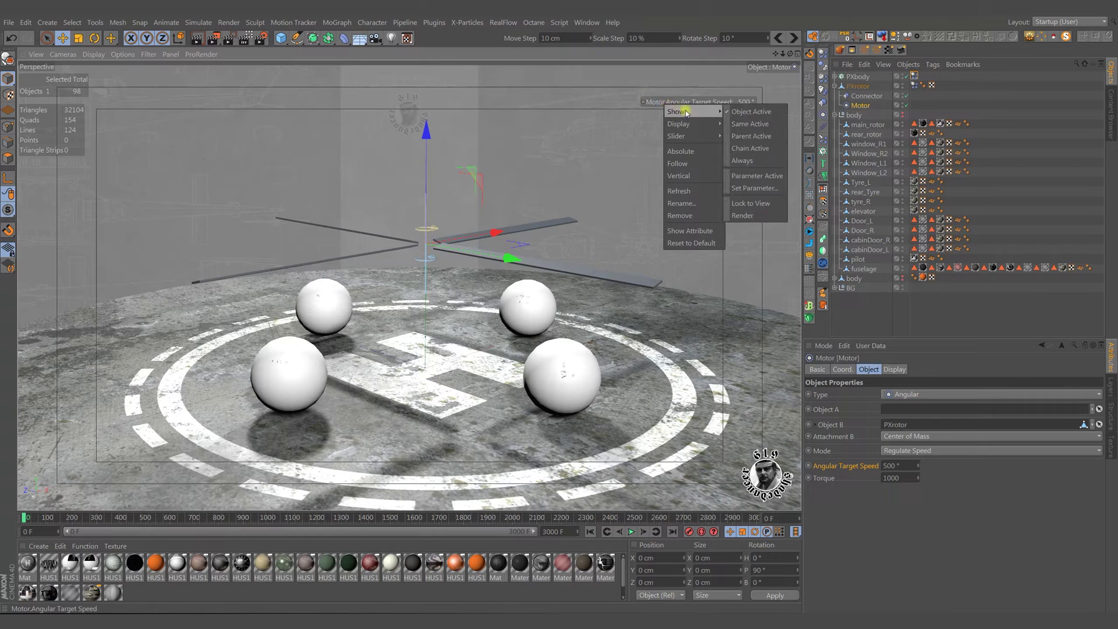
{"action": "left_click", "coordinate": [748, 160]}
{"action": "left_click_drag", "start_coordinate": [681, 104], "coordinate": [658, 99], "text": "ctrl"}
Play the simulation and test the rotor's lift by varying the Motor's Angular Target Speed between 727° and 709°
{"action": "left_click", "coordinate": [631, 531]}
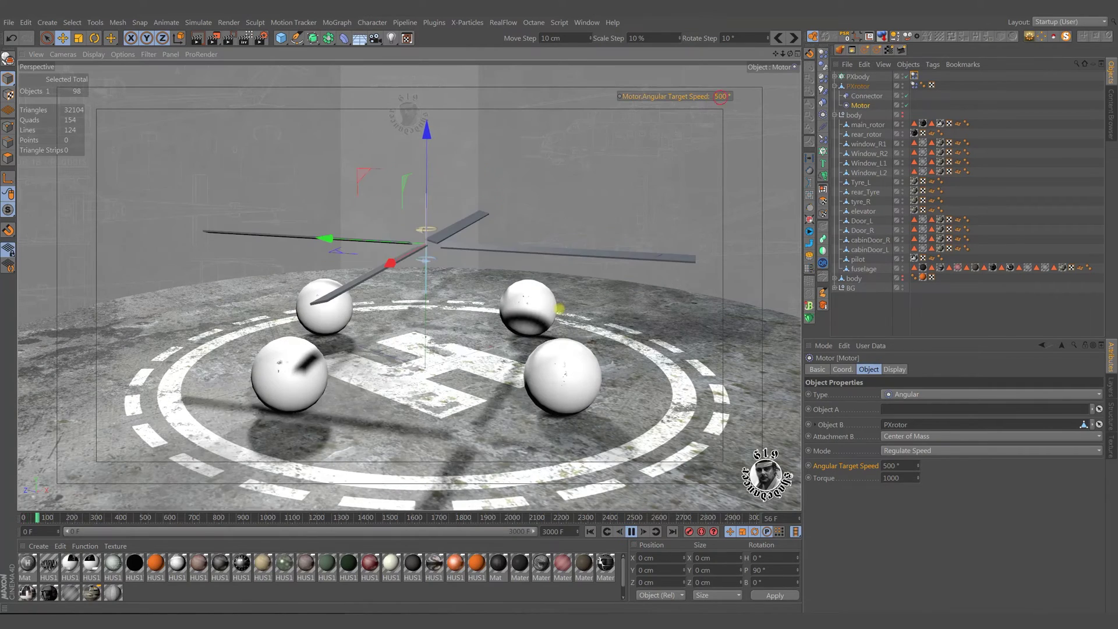
{"action": "mouse_move", "coordinate": [720, 97]}
{"action": "left_mouse_down"}
{"action": "mouse_move", "coordinate": [735, 97]}
{"action": "mouse_move", "coordinate": [720, 98]}
{"action": "left_mouse_up"}
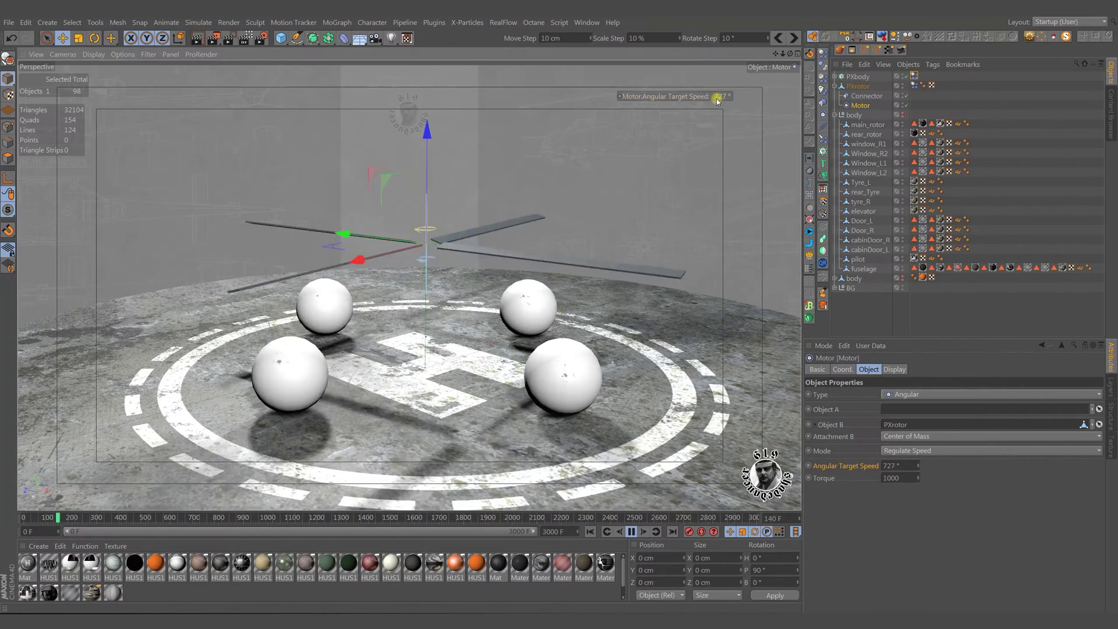
{"action": "mouse_move", "coordinate": [559, 291]}
{"action": "left_mouse_down", "text": "alt"}
{"action": "mouse_move", "coordinate": [545, 295]}
{"action": "mouse_move", "coordinate": [547, 282]}
{"action": "left_mouse_up", "text": "alt"}
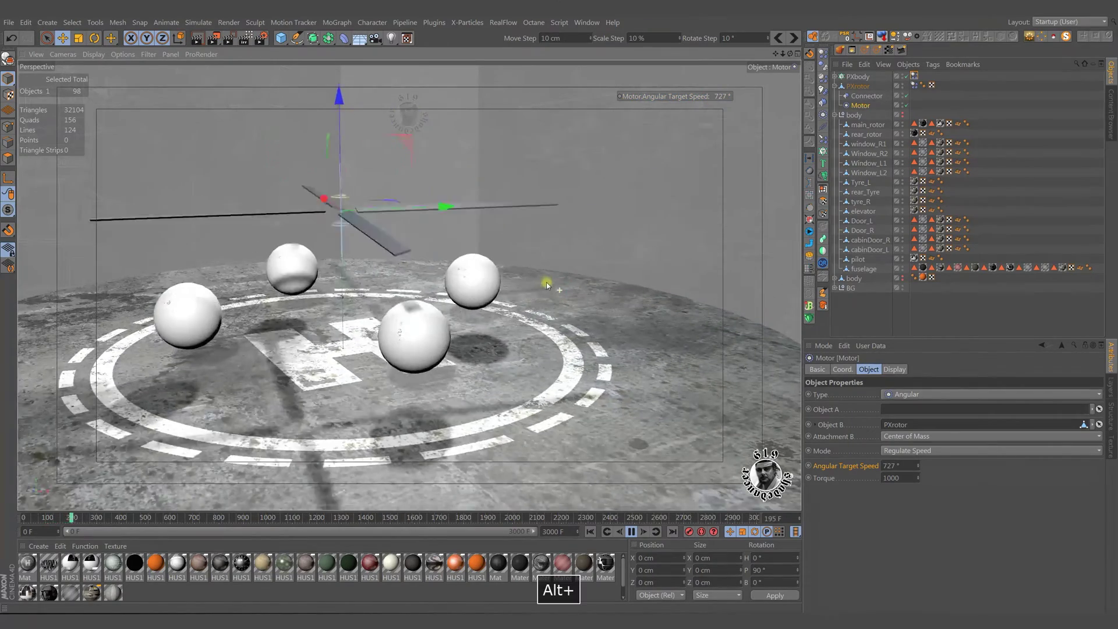
{"action": "mouse_move", "coordinate": [723, 100]}
{"action": "left_mouse_down"}
{"action": "mouse_move", "coordinate": [427, 241]}
{"action": "mouse_move", "coordinate": [548, 232]}
{"action": "mouse_move", "coordinate": [431, 220]}
{"action": "mouse_move", "coordinate": [473, 230]}
{"action": "left_mouse_up"}
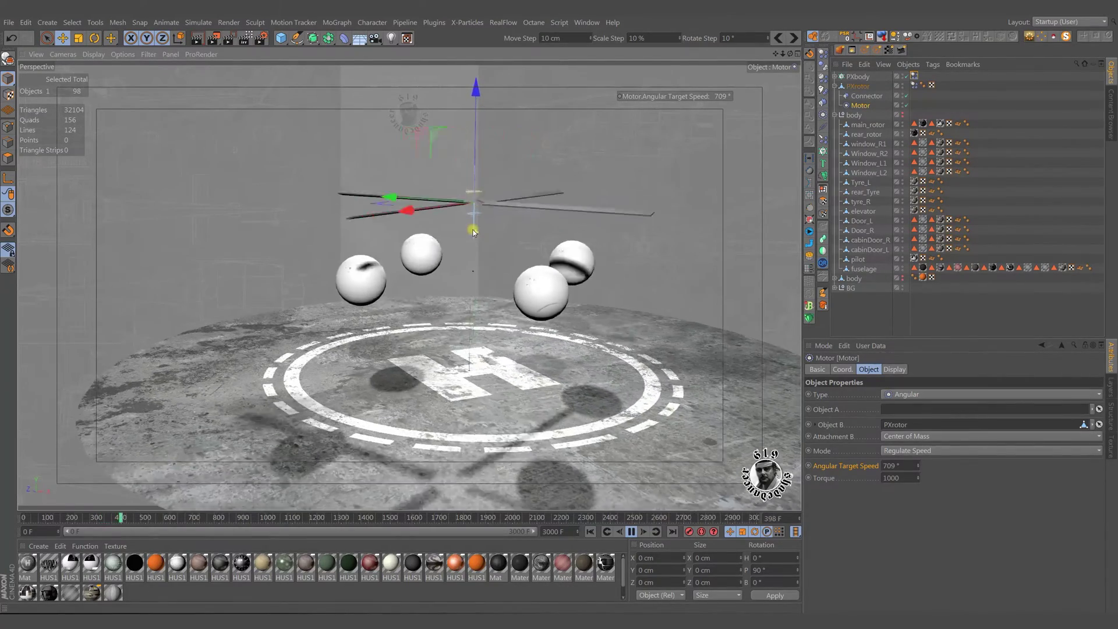
Vary the running Motor's Angular Target Speed through 744° and 898° down to 682°, and stop and rewind the animation
{"action": "left_click", "coordinate": [722, 96]}
{"action": "left_click_drag", "start_coordinate": [718, 97], "coordinate": [726, 96]}
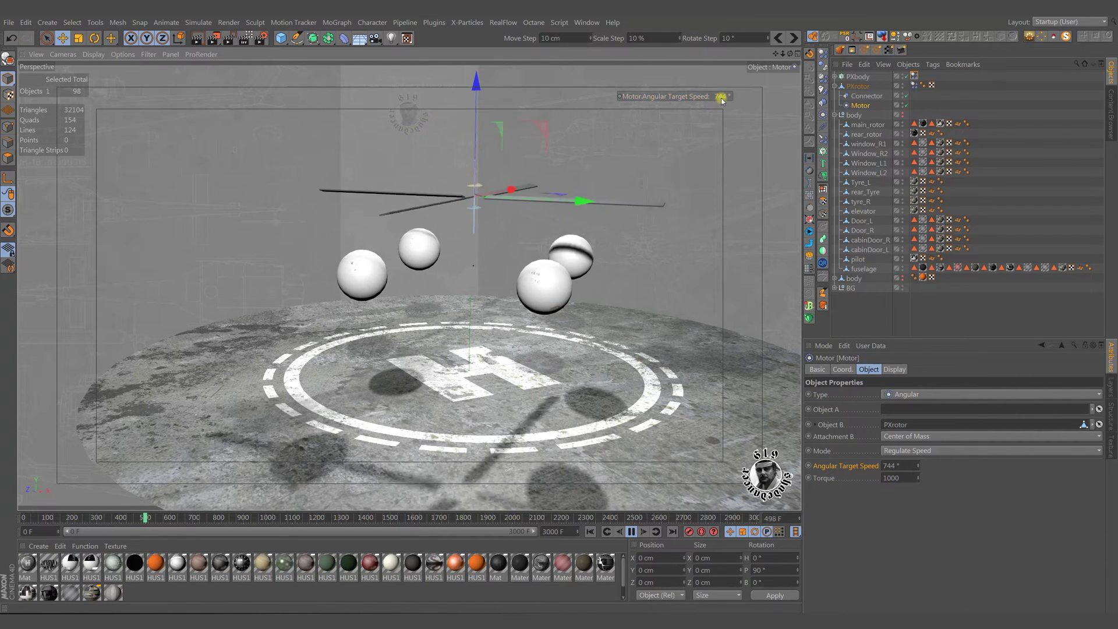
{"action": "left_click_drag", "start_coordinate": [725, 100], "coordinate": [558, 309]}
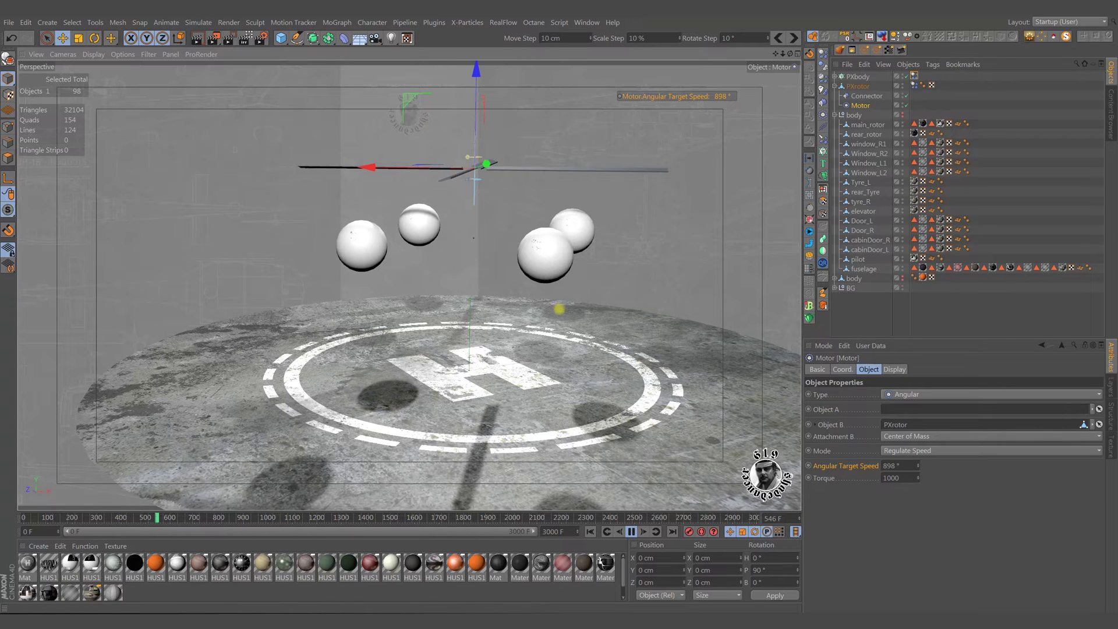
{"action": "left_click_drag", "start_coordinate": [728, 97], "coordinate": [558, 309]}
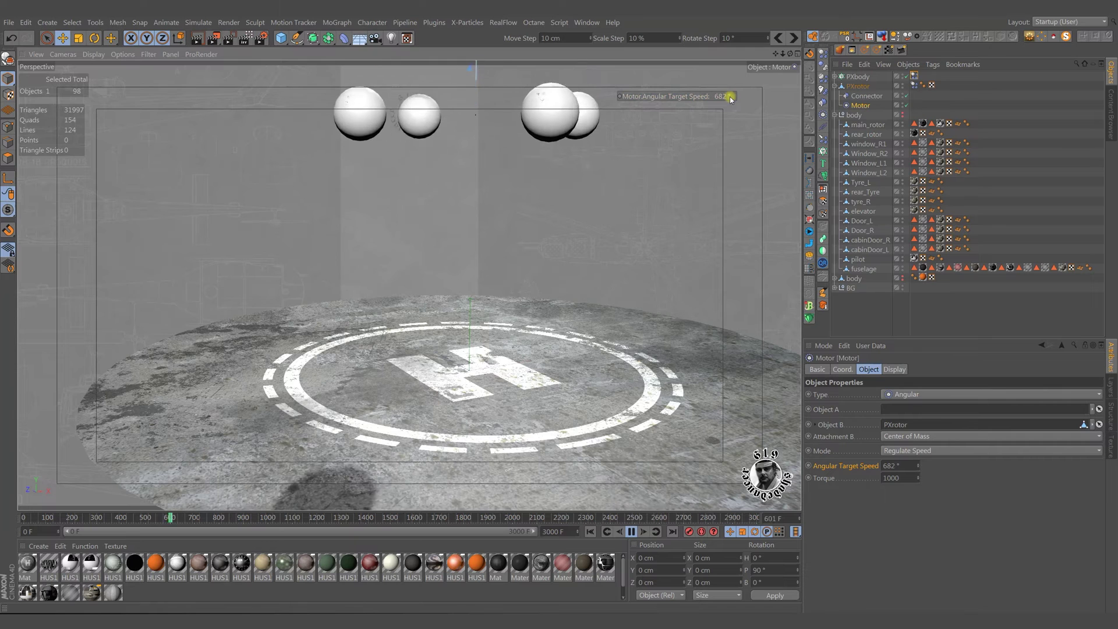
{"action": "left_click", "coordinate": [631, 531]}
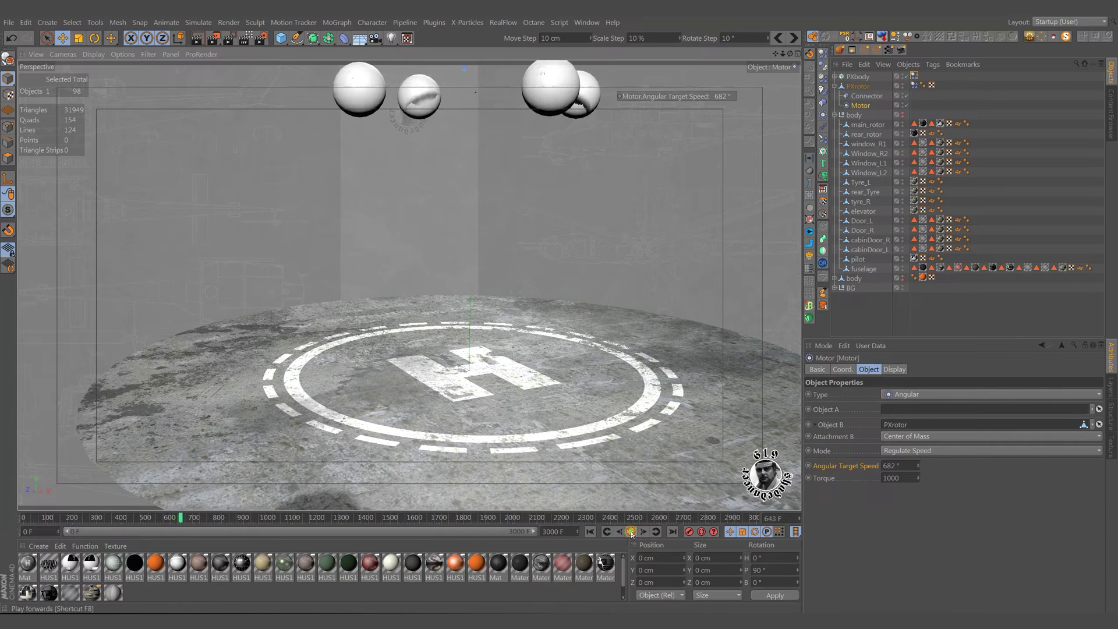
{"action": "left_click", "coordinate": [590, 532]}
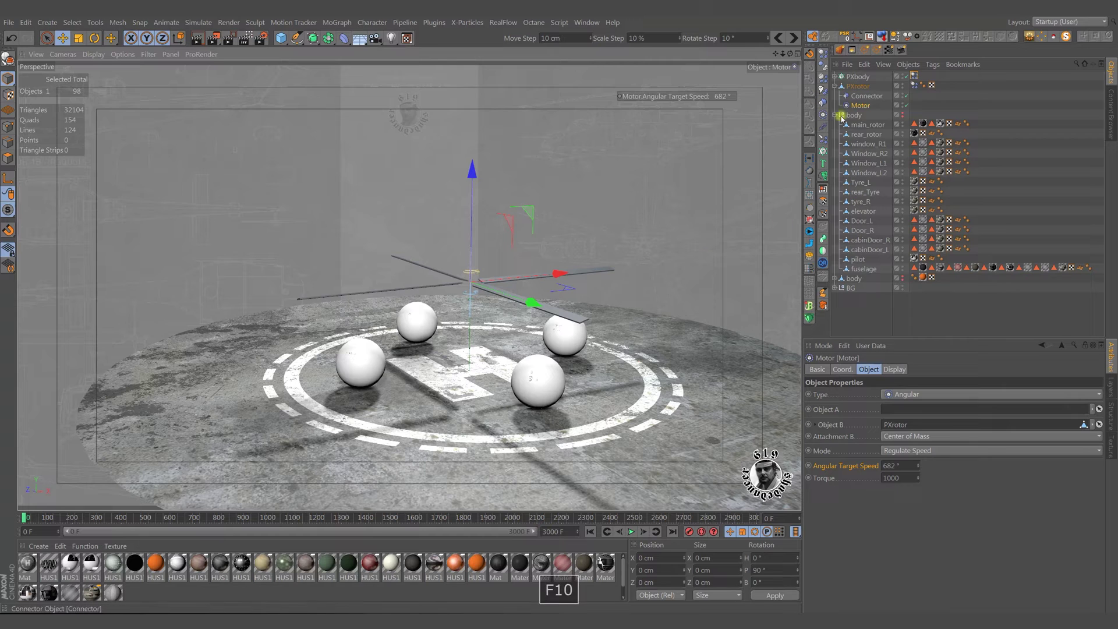
Collapse the PXrotor hierarchy and make the helicopter's body group visible in the viewport again
{"action": "left_click", "coordinate": [836, 87]}
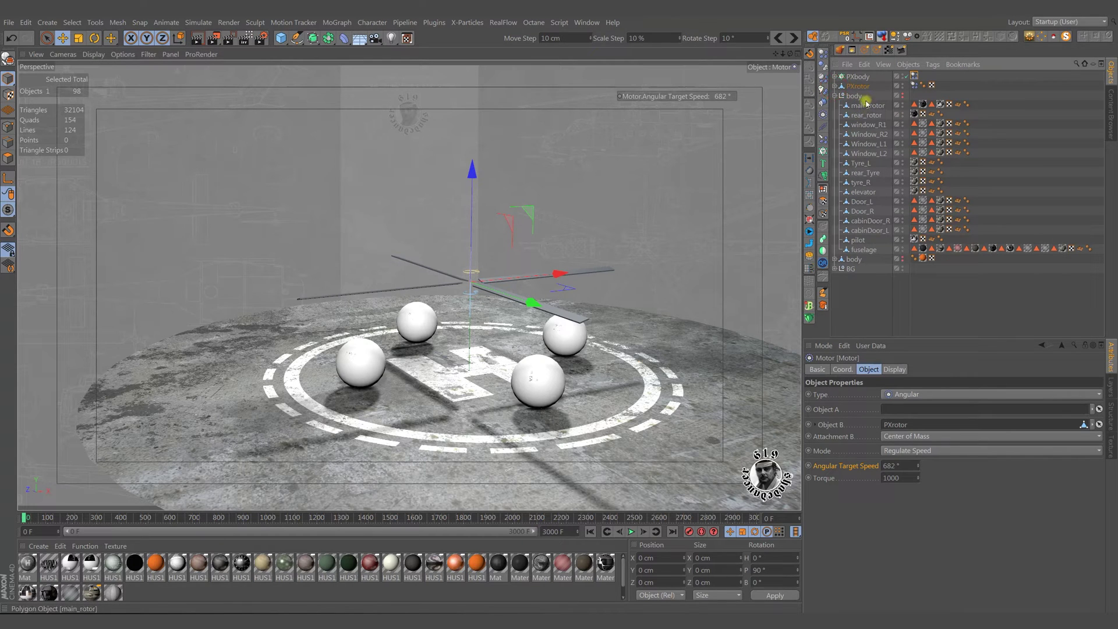
{"action": "left_click", "coordinate": [902, 98], "text": "alt"}
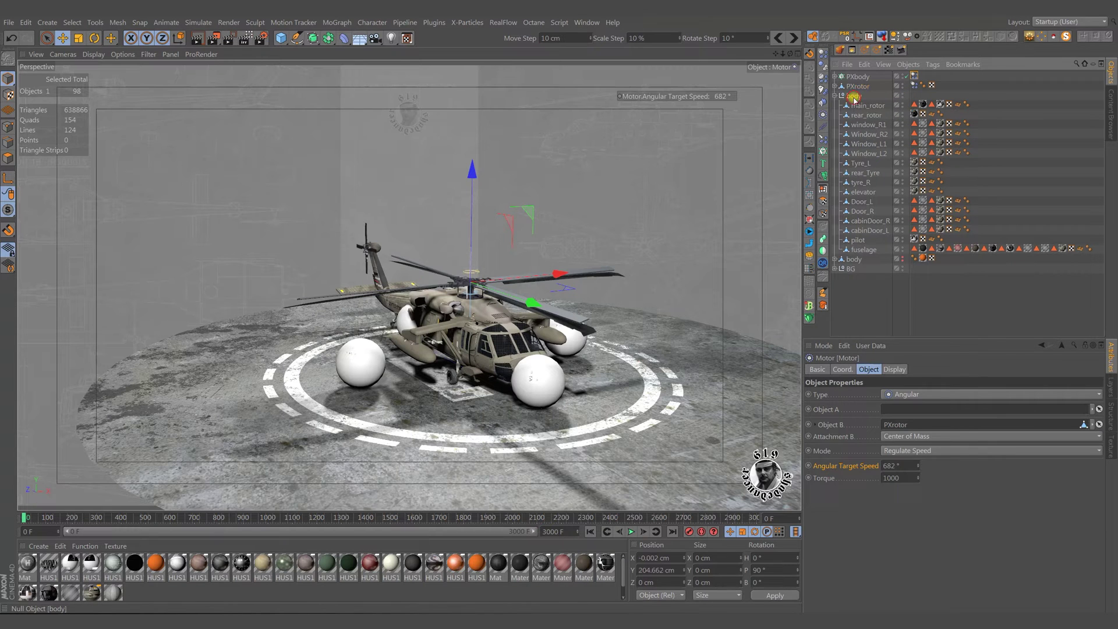
Add a Constraint tag with a Parent constraint to the helicopter's body group and set PXbody as its target
{"action": "left_click", "coordinate": [854, 97]}
{"action": "right_click", "coordinate": [855, 101]}
{"action": "mouse_move", "coordinate": [898, 64]}
{"action": "left_click", "coordinate": [1033, 86]}
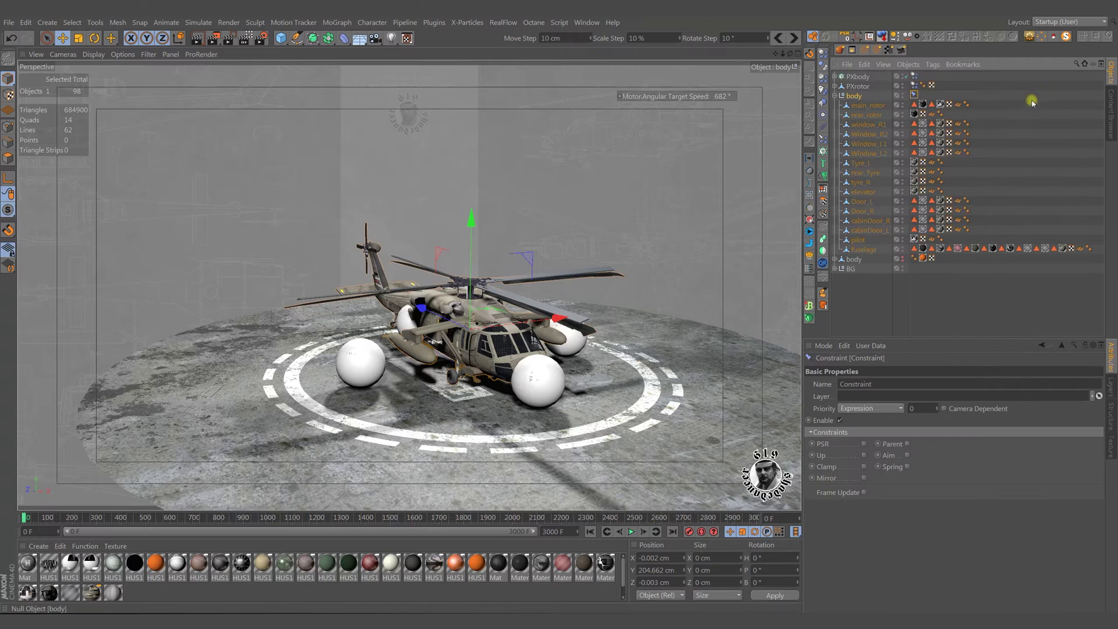
{"action": "left_click", "coordinate": [909, 445]}
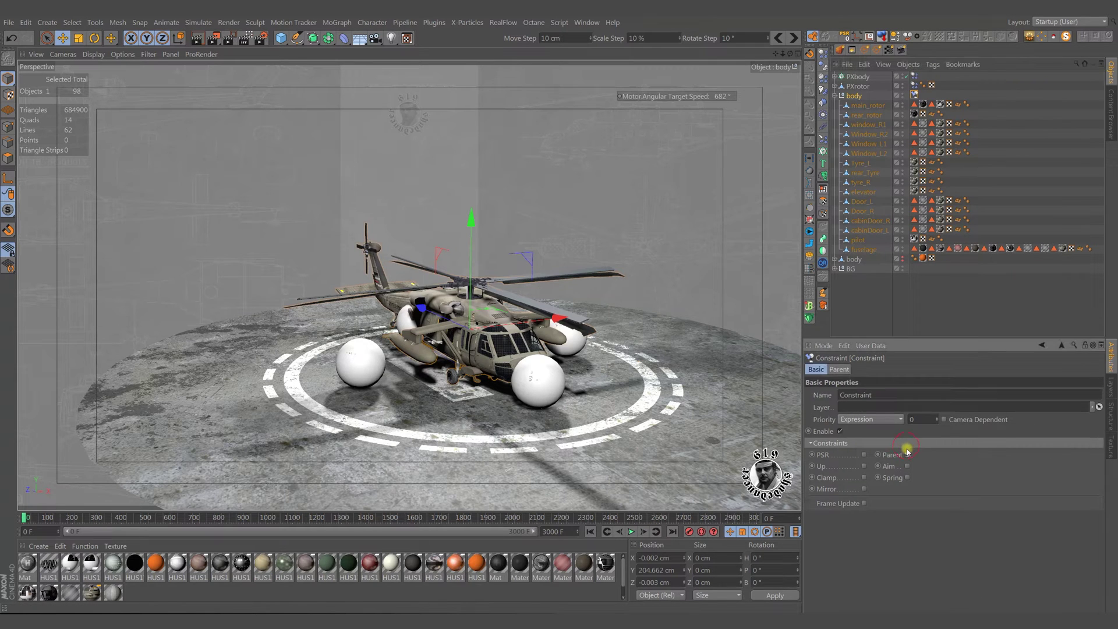
{"action": "left_click", "coordinate": [840, 370]}
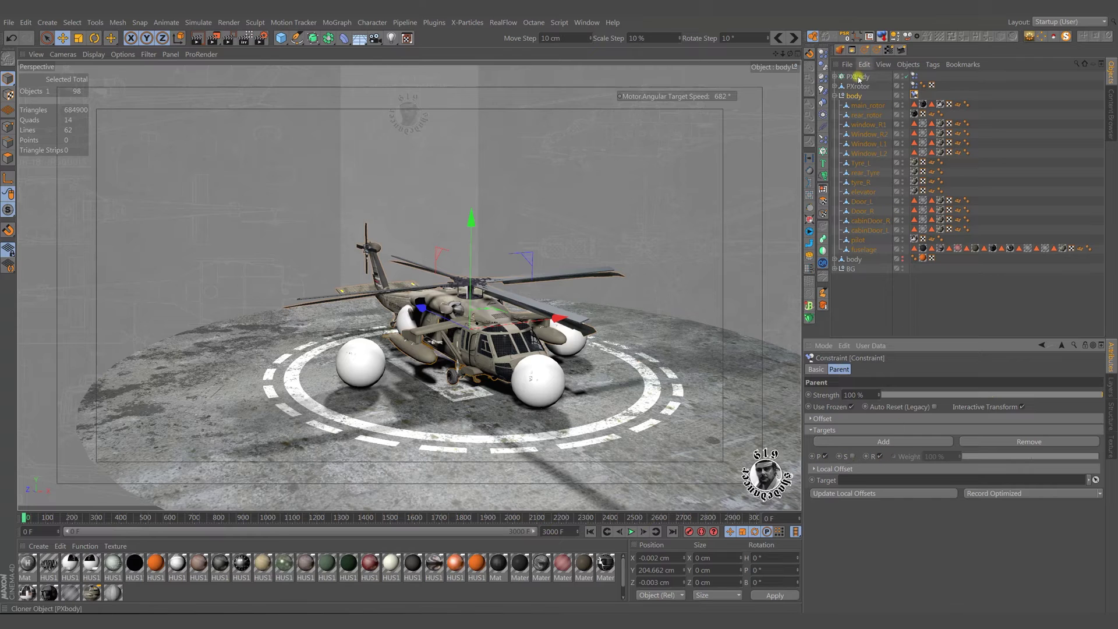
{"action": "left_click_drag", "start_coordinate": [858, 80], "coordinate": [888, 384]}
{"action": "left_click_drag", "start_coordinate": [871, 486], "coordinate": [871, 486]}
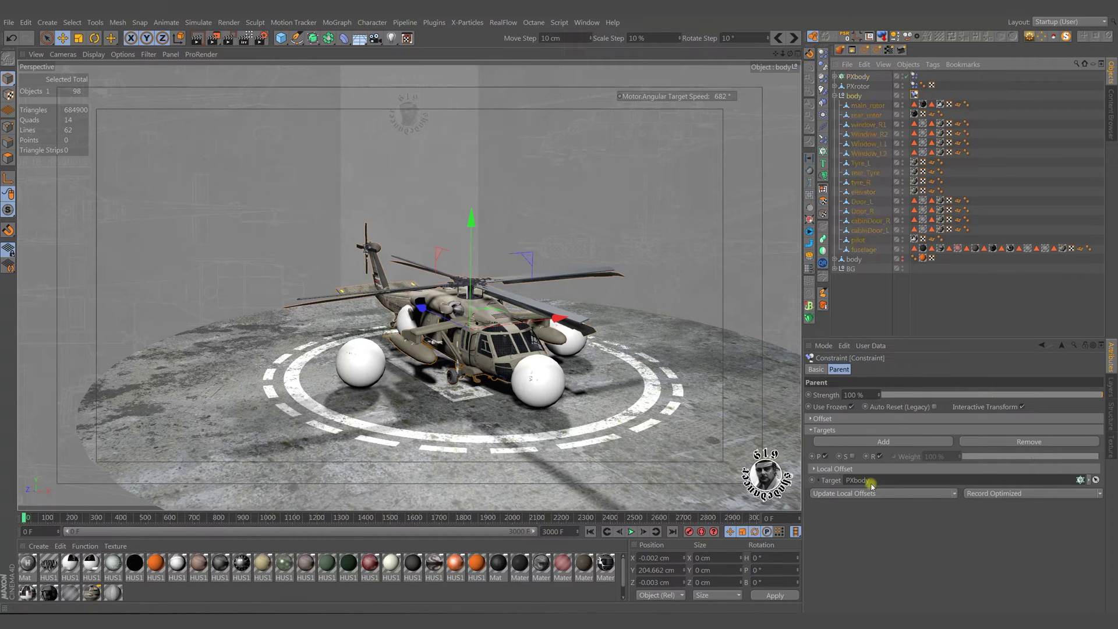
Add a Constraint tag to main_rotor with a PSR constraint limited to R.H rotation and targeting PXrotor
{"action": "left_click", "coordinate": [871, 107]}
{"action": "right_click", "coordinate": [870, 108]}
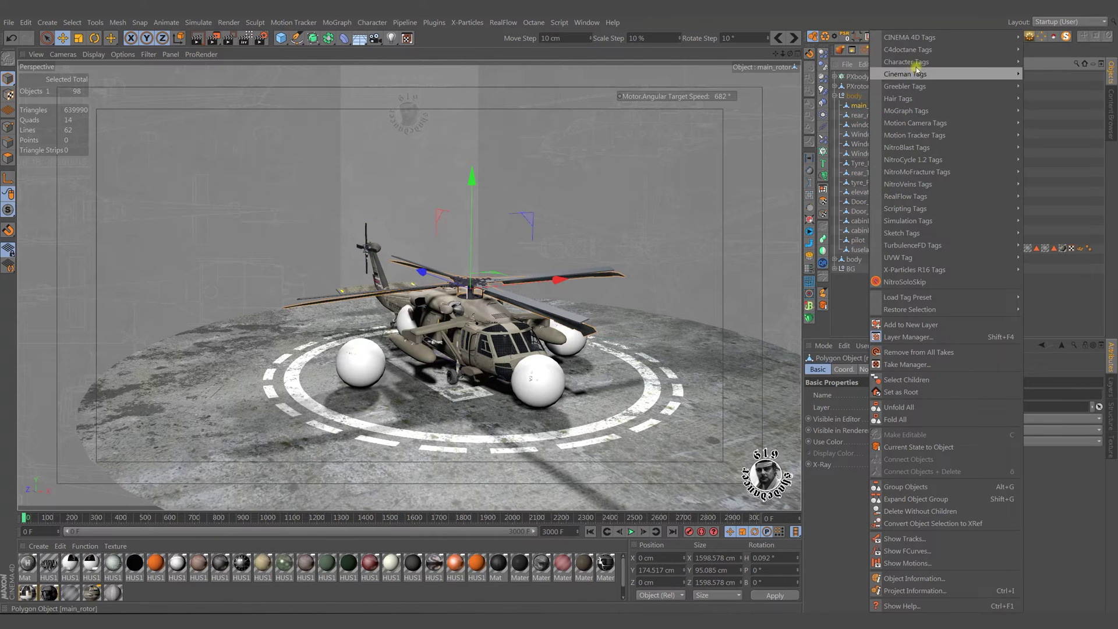
{"action": "mouse_move", "coordinate": [943, 61]}
{"action": "left_click", "coordinate": [1046, 86]}
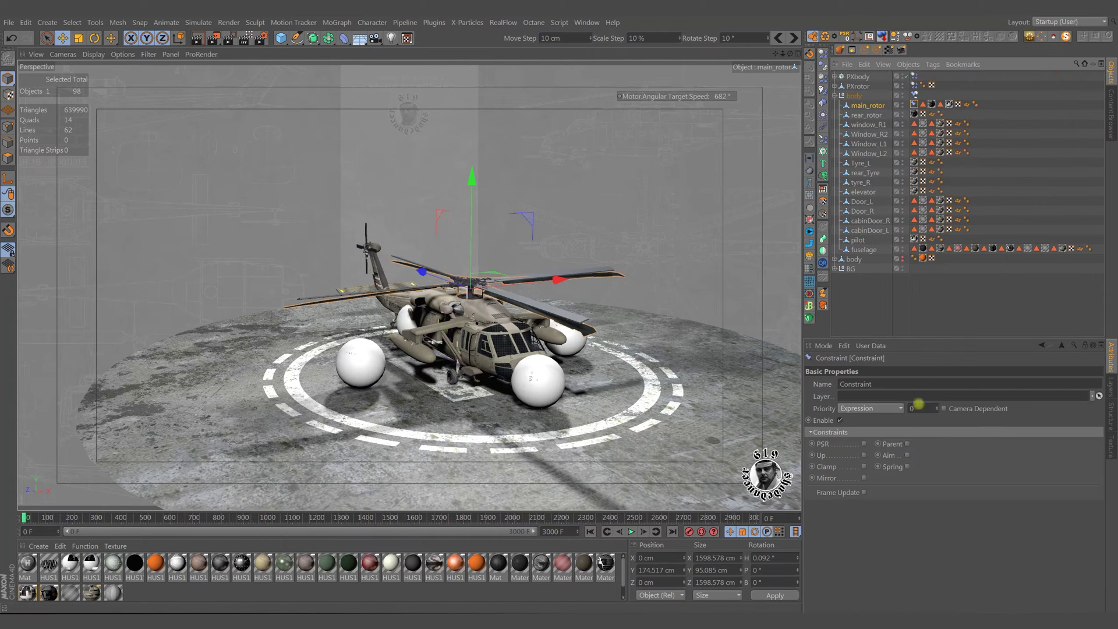
{"action": "left_click", "coordinate": [865, 445]}
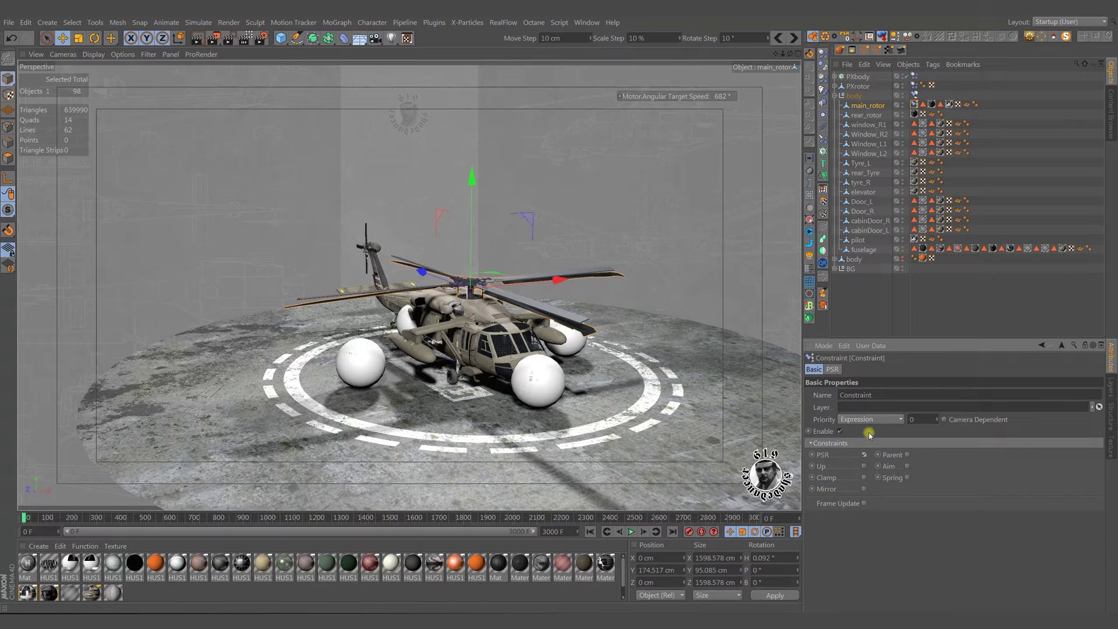
{"action": "left_click", "coordinate": [834, 370]}
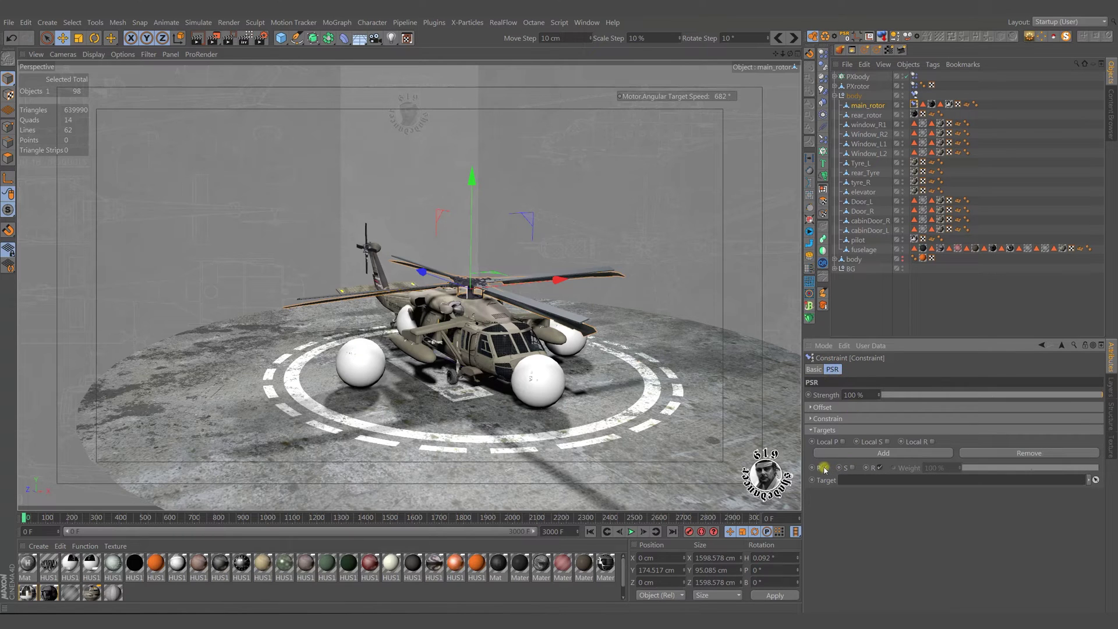
{"action": "left_click", "coordinate": [812, 419]}
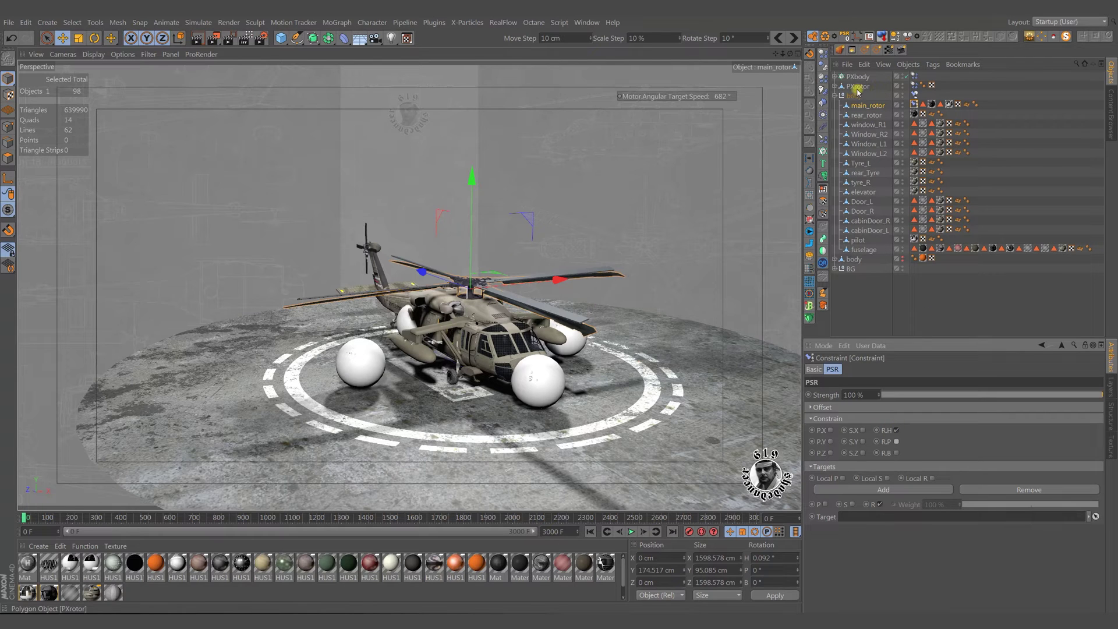
{"action": "left_click_drag", "start_coordinate": [858, 91], "coordinate": [904, 324]}
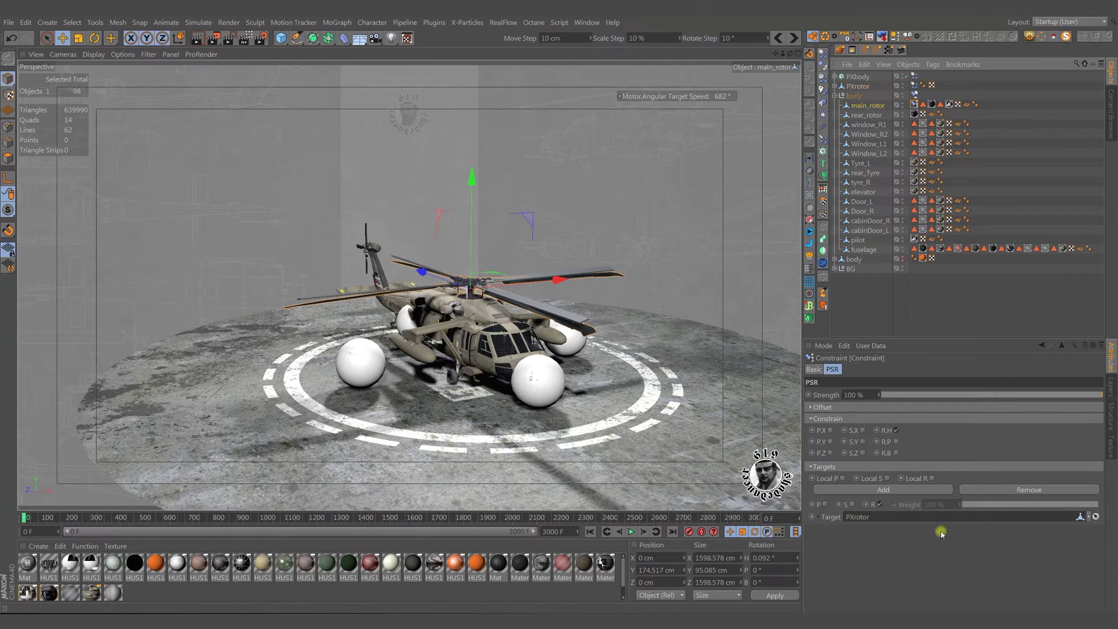
Play the simulation to check that the main rotor spins with PXrotor, and rewind to the start
{"action": "left_click", "coordinate": [1013, 131]}
{"action": "left_click_drag", "start_coordinate": [470, 358], "coordinate": [528, 361], "text": "alt"}
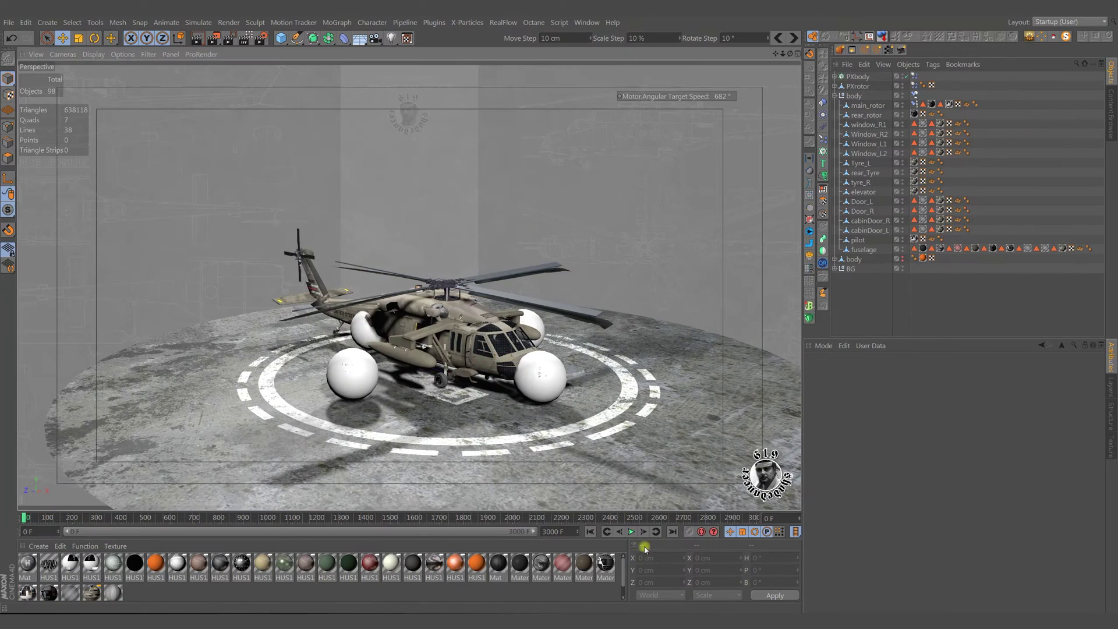
{"action": "left_click", "coordinate": [631, 532]}
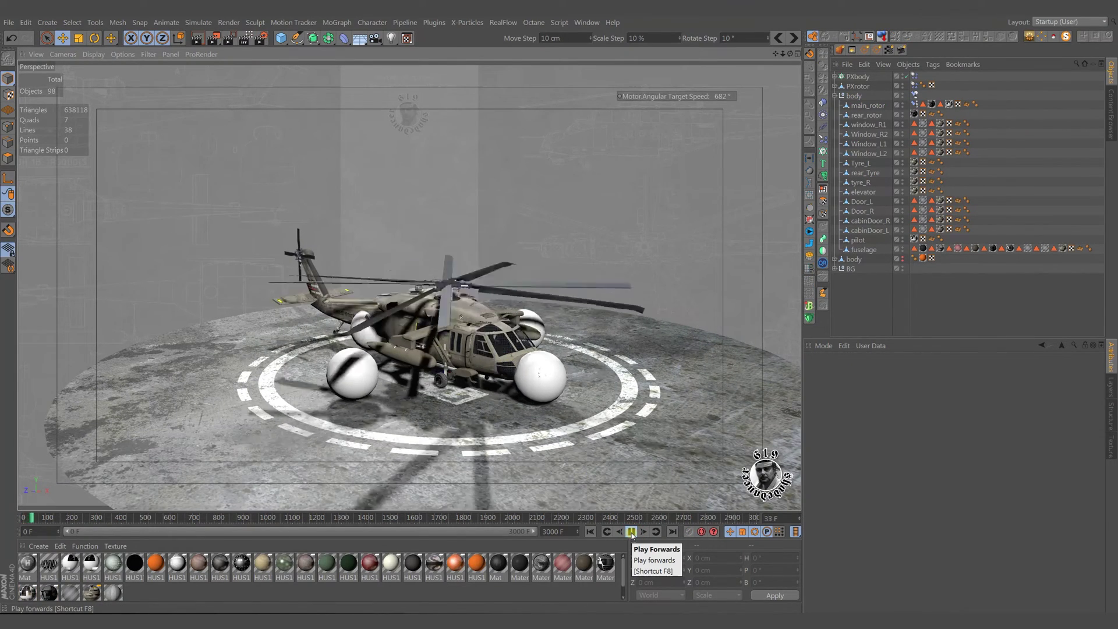
{"action": "left_click", "coordinate": [631, 532]}
{"action": "left_click", "coordinate": [591, 532]}
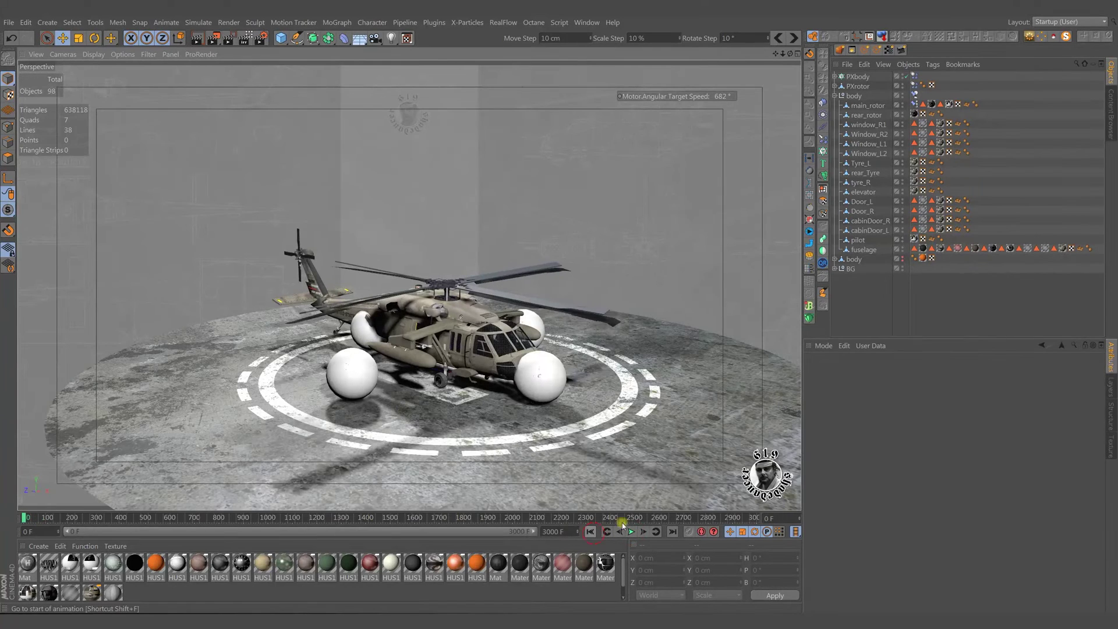
Hide the PXrotor and PXbody proxies in the viewport, and replay the simulation with only the detailed helicopter shown
{"action": "left_click", "coordinate": [903, 87], "text": "alt"}
{"action": "left_click", "coordinate": [903, 77], "text": "alt"}
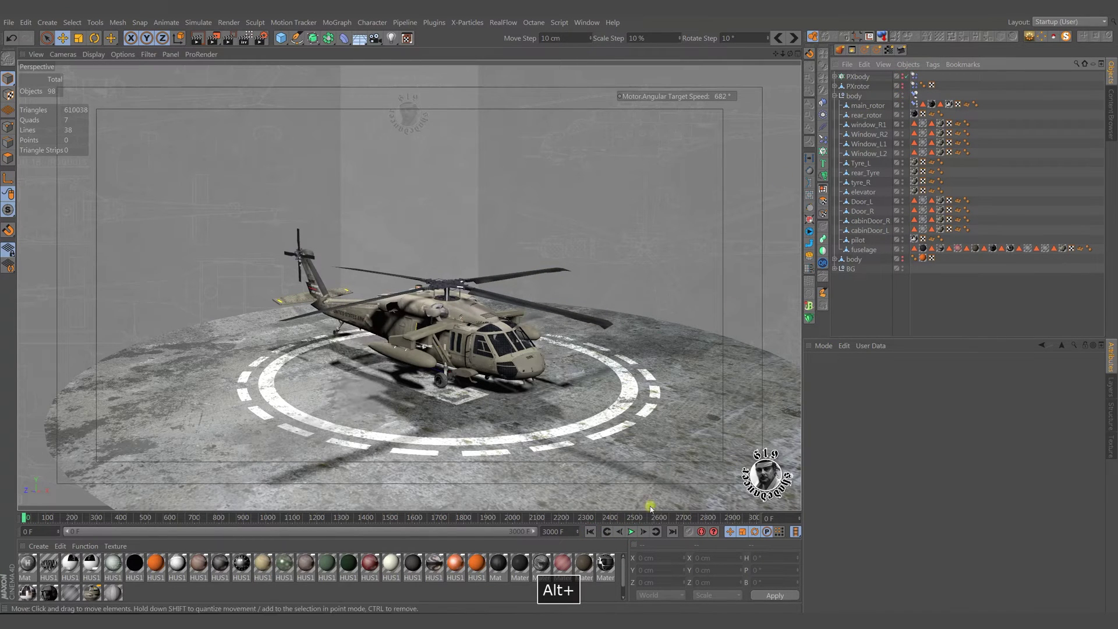
{"action": "left_click", "coordinate": [630, 533]}
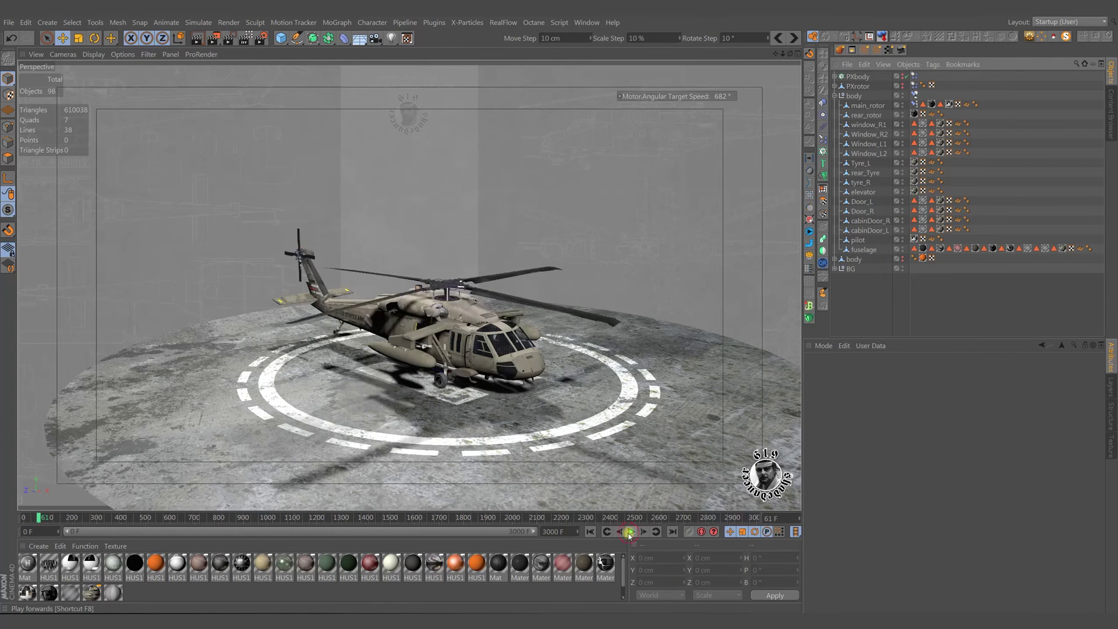
{"action": "left_click", "coordinate": [630, 532]}
{"action": "left_click", "coordinate": [590, 532]}
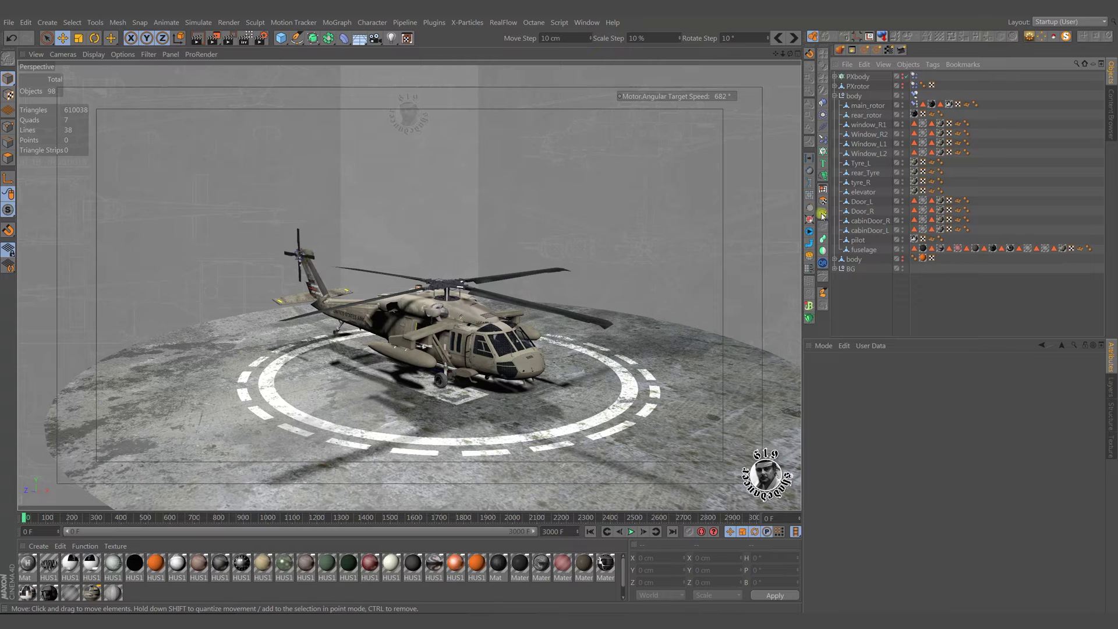
Add an XPresso tag to the helicopter's rear_rotor, leaving its node graph empty
{"action": "left_click", "coordinate": [308, 258]}
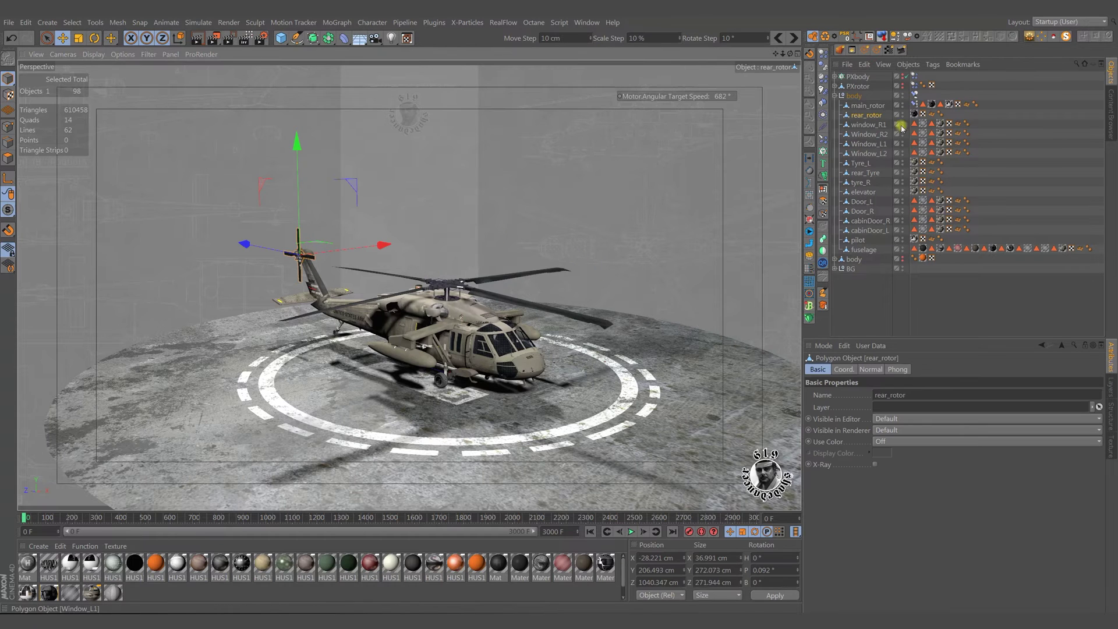
{"action": "right_click", "coordinate": [871, 118]}
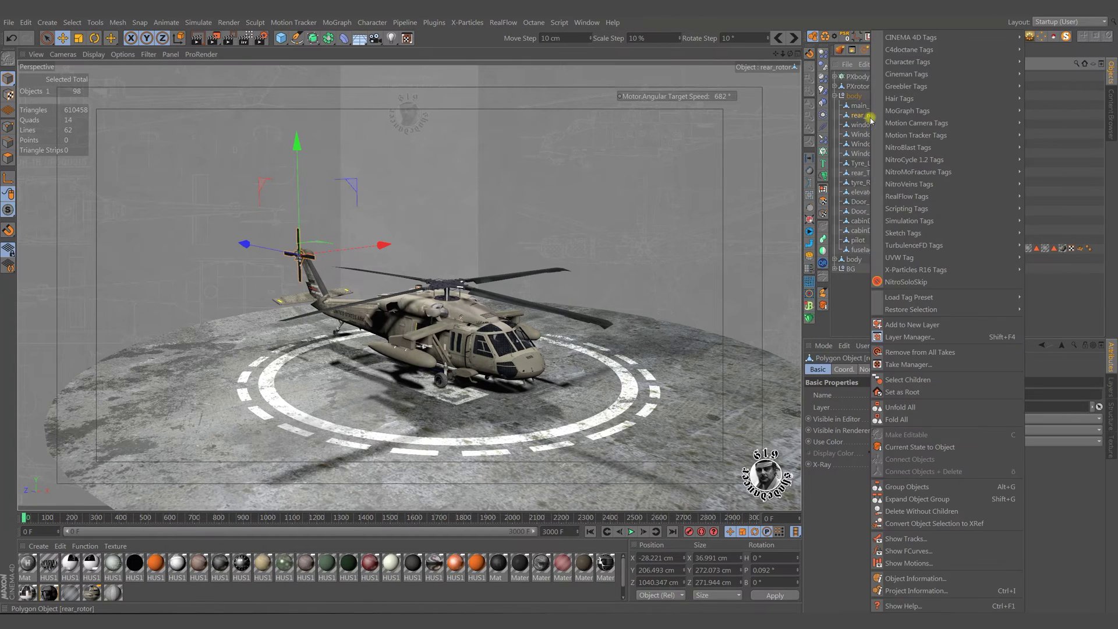
{"action": "mouse_move", "coordinate": [932, 38]}
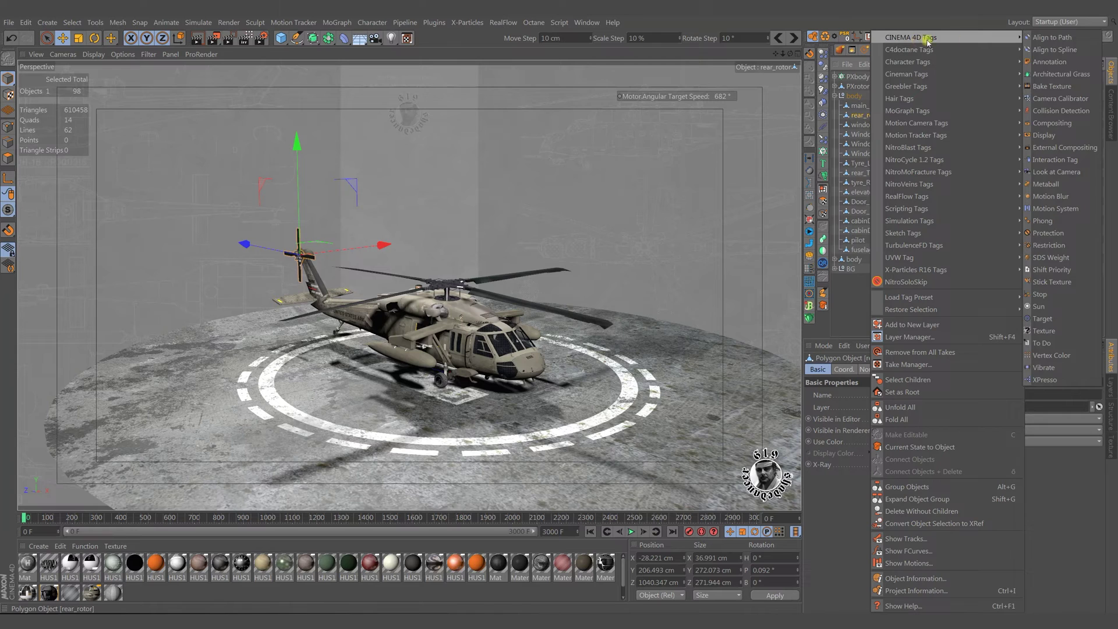
{"action": "left_click", "coordinate": [1045, 379]}
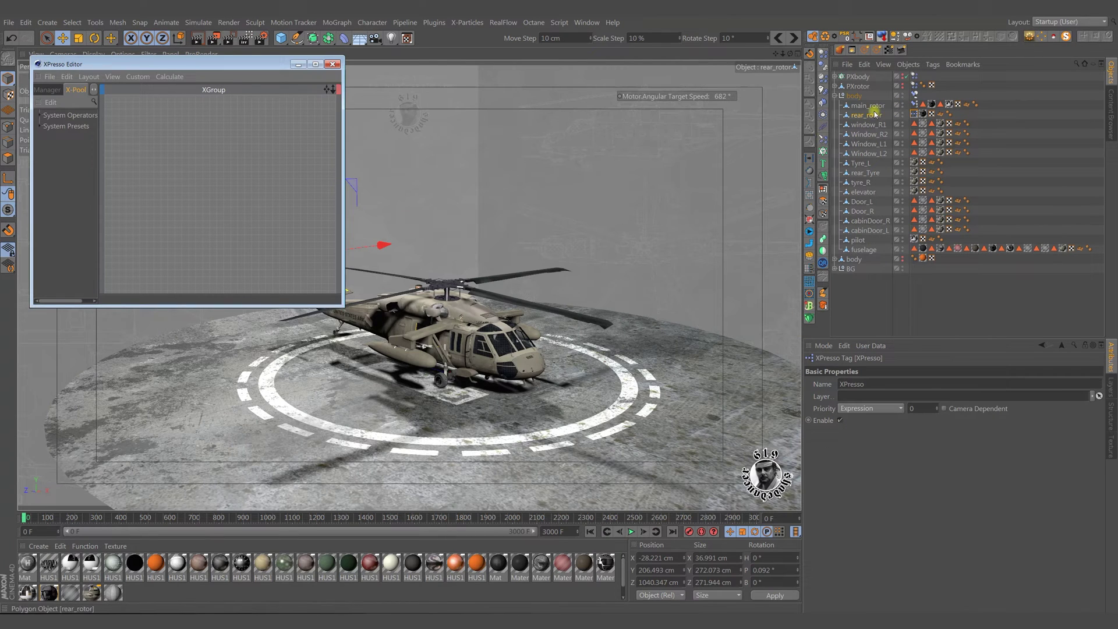
{"action": "left_click_drag", "start_coordinate": [863, 91], "coordinate": [336, 175]}
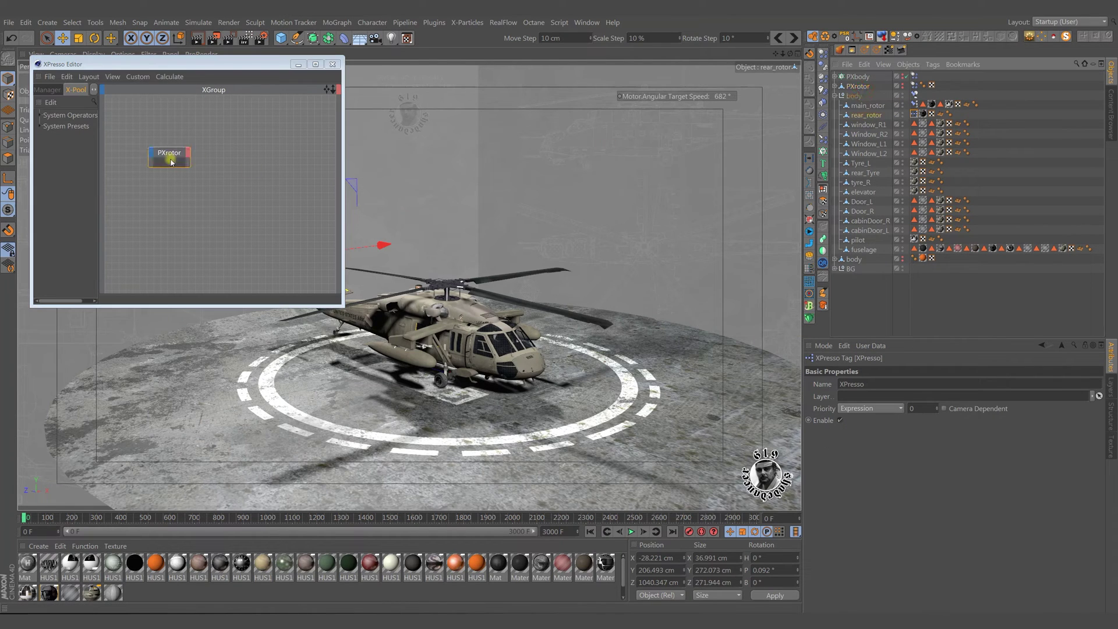
{"action": "key", "text": "Delete"}
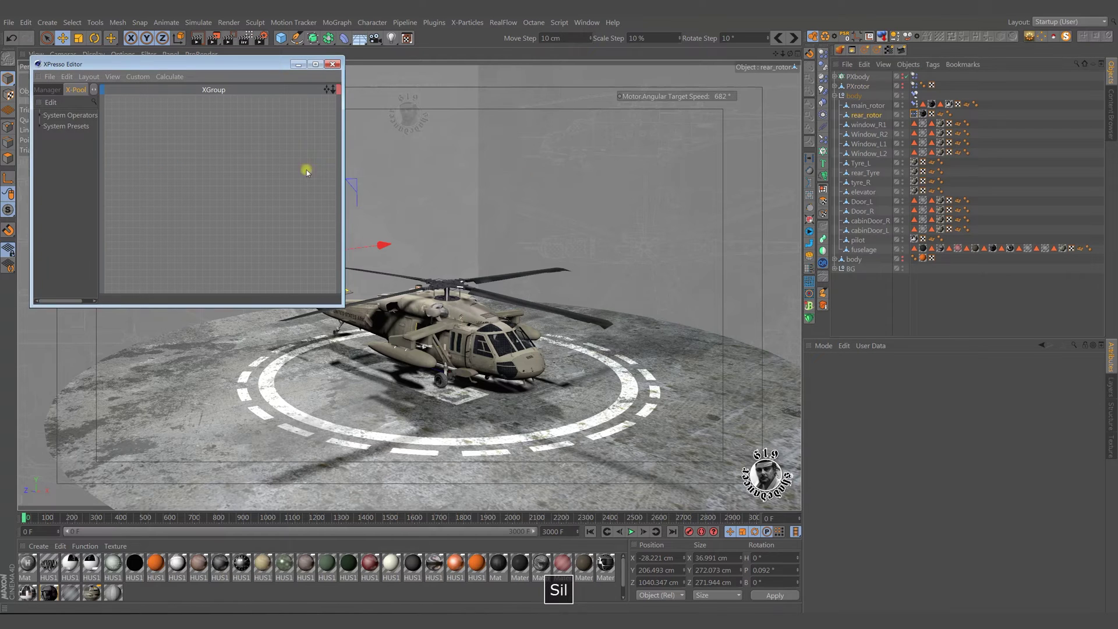
Add main_rotor as a node in the XPresso graph and give it a Rotation.H output port
{"action": "left_click", "coordinate": [869, 106]}
{"action": "left_click_drag", "start_coordinate": [150, 154], "coordinate": [149, 153]}
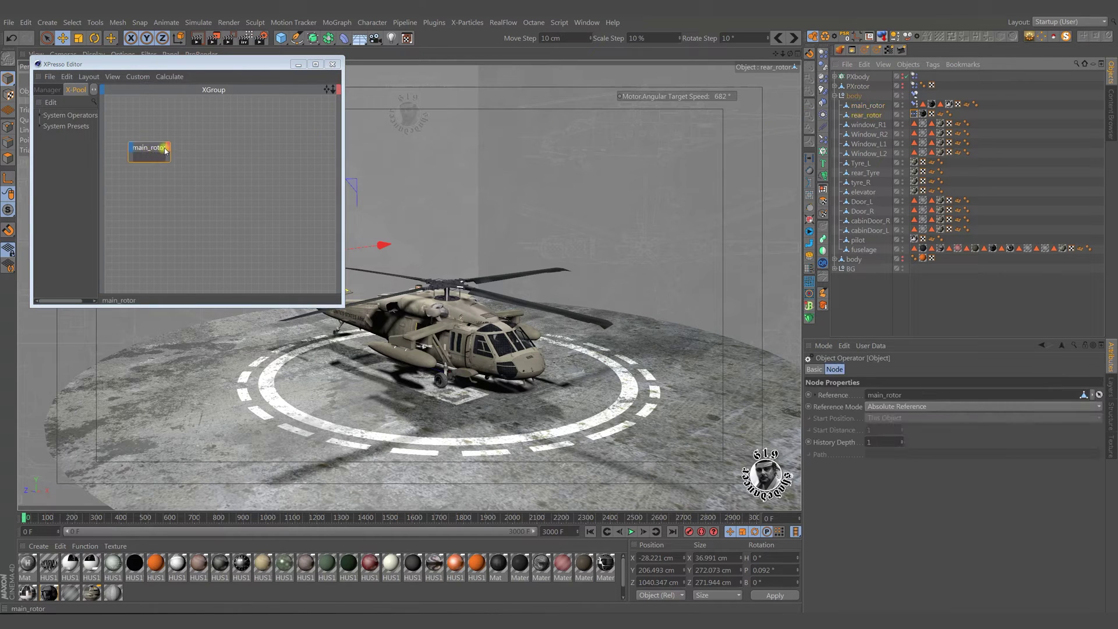
{"action": "left_click", "coordinate": [168, 149]}
{"action": "mouse_move", "coordinate": [182, 168]}
{"action": "mouse_move", "coordinate": [279, 233]}
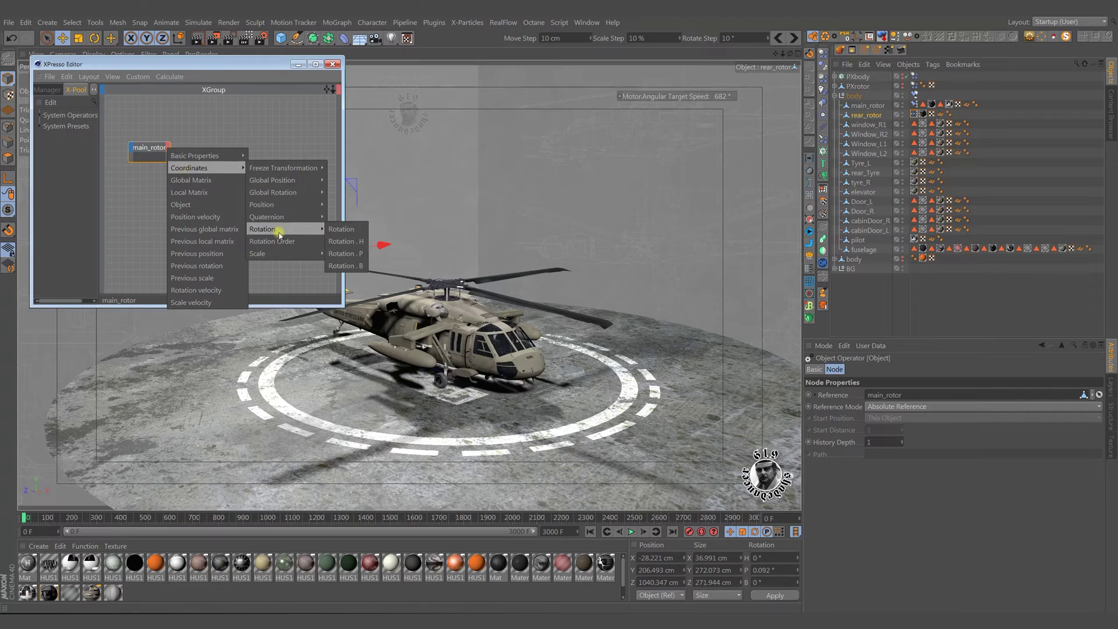
{"action": "left_click", "coordinate": [344, 242]}
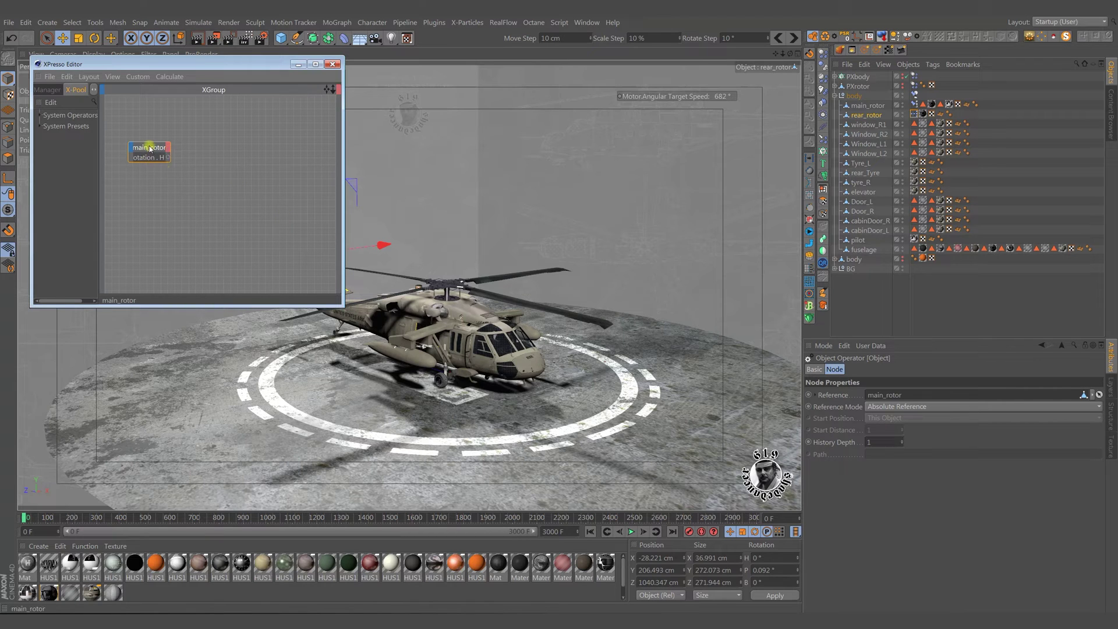
{"action": "left_click", "coordinate": [151, 150], "text": "ctrl"}
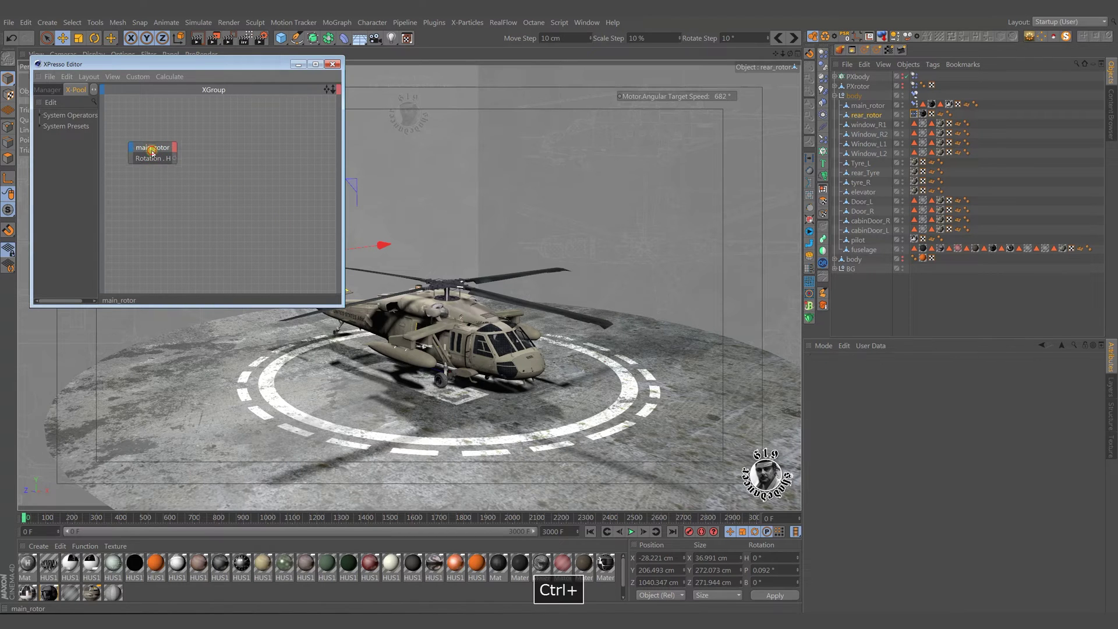
Add a rear_rotor node with a Rotation.P input, connect main_rotor's Rotation.H to it, and close the XPresso Editor
{"action": "left_click", "coordinate": [867, 117]}
{"action": "left_click_drag", "start_coordinate": [302, 182], "coordinate": [258, 184]}
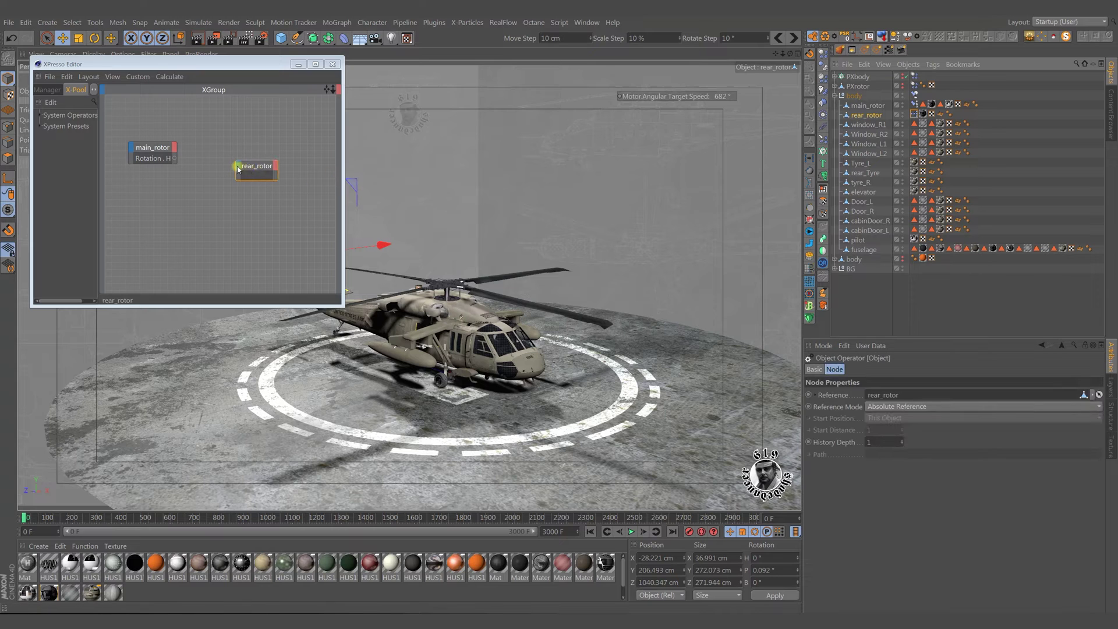
{"action": "left_click", "coordinate": [238, 169]}
{"action": "mouse_move", "coordinate": [255, 188]}
{"action": "mouse_move", "coordinate": [319, 250]}
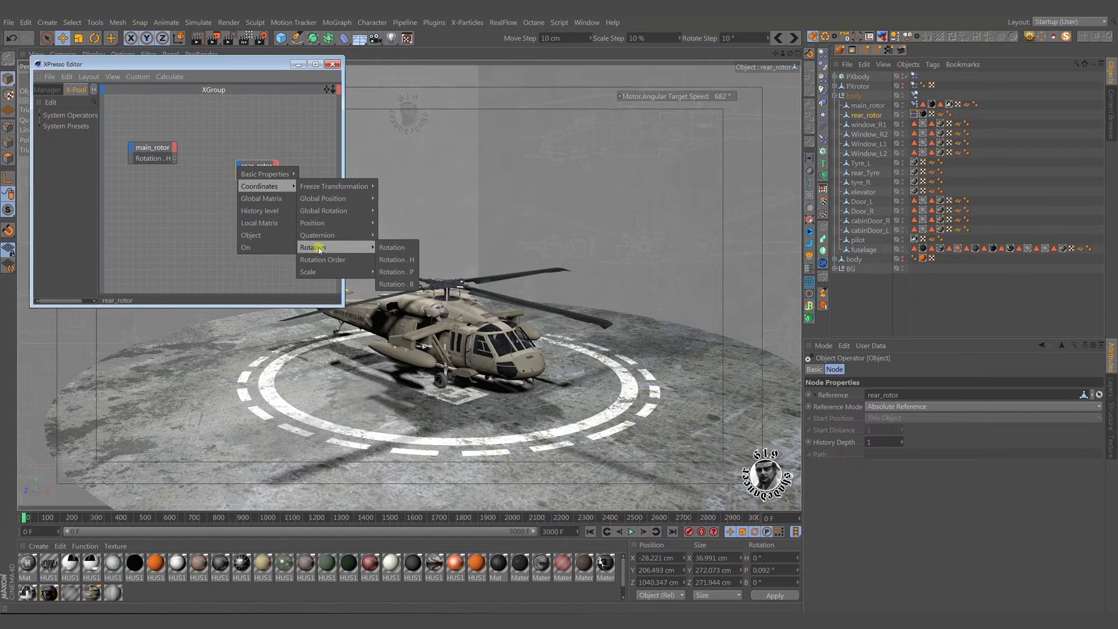
{"action": "left_click", "coordinate": [395, 272]}
{"action": "left_click", "coordinate": [251, 171], "text": "ctrl"}
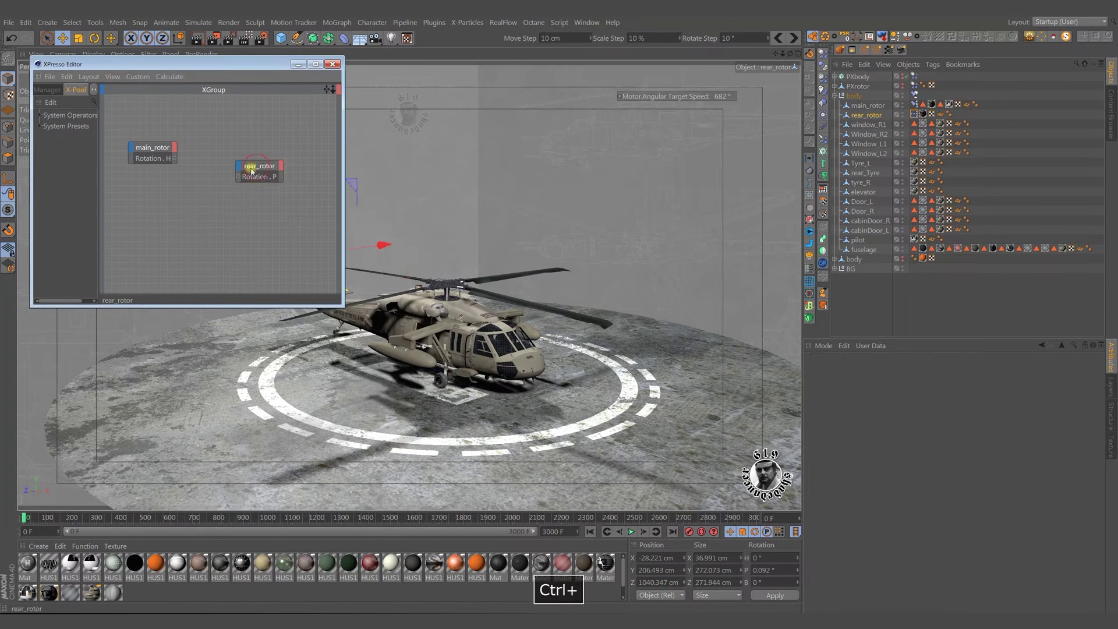
{"action": "left_click_drag", "start_coordinate": [174, 163], "coordinate": [232, 179]}
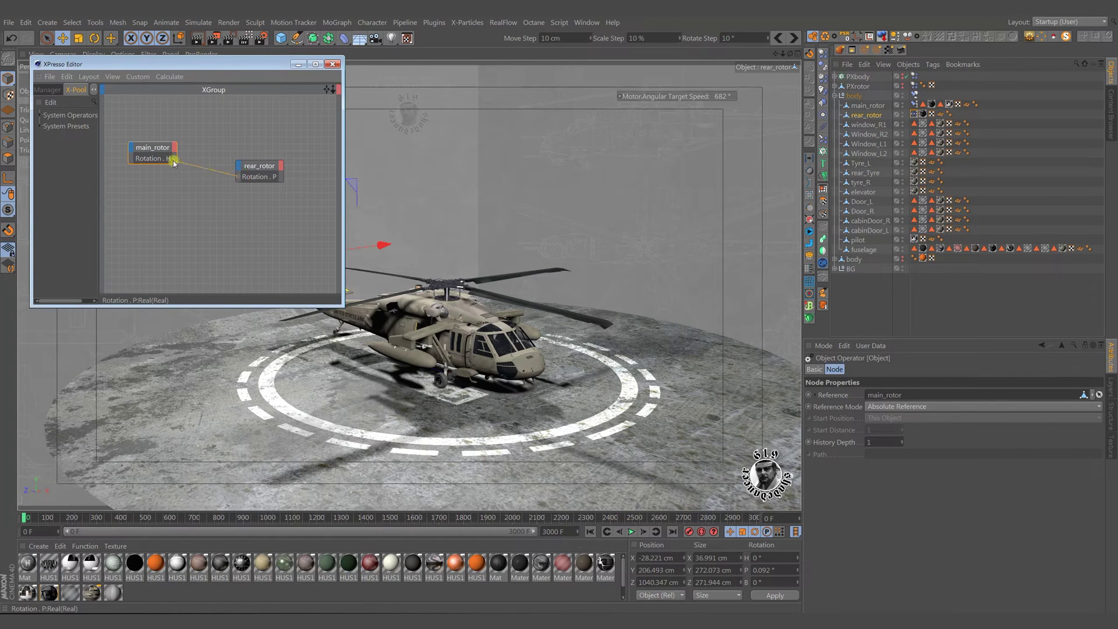
{"action": "left_click", "coordinate": [332, 64]}
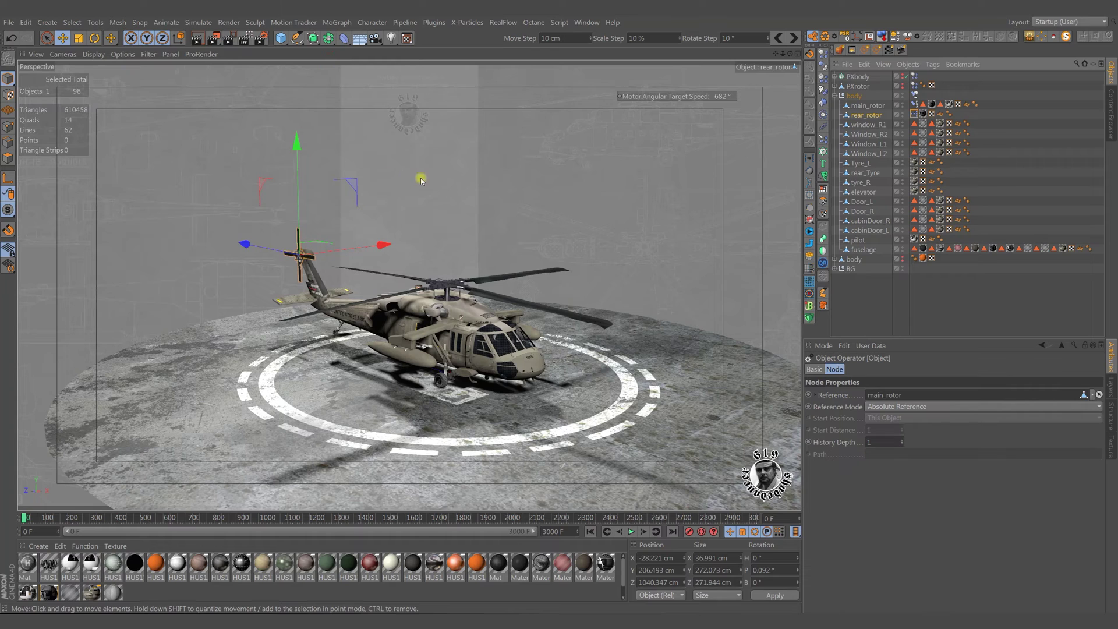
Replay the simulation and raise the Motor Angular Target Speed to 709° to lift the helicopter off the pad
{"action": "left_click", "coordinate": [633, 534]}
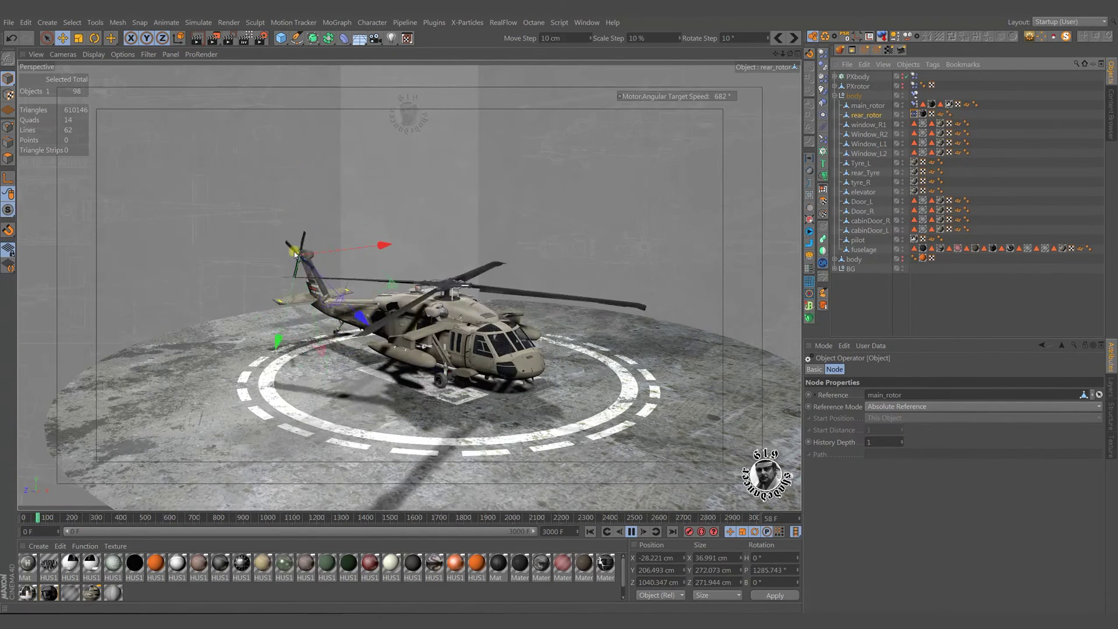
{"action": "left_click", "coordinate": [633, 532]}
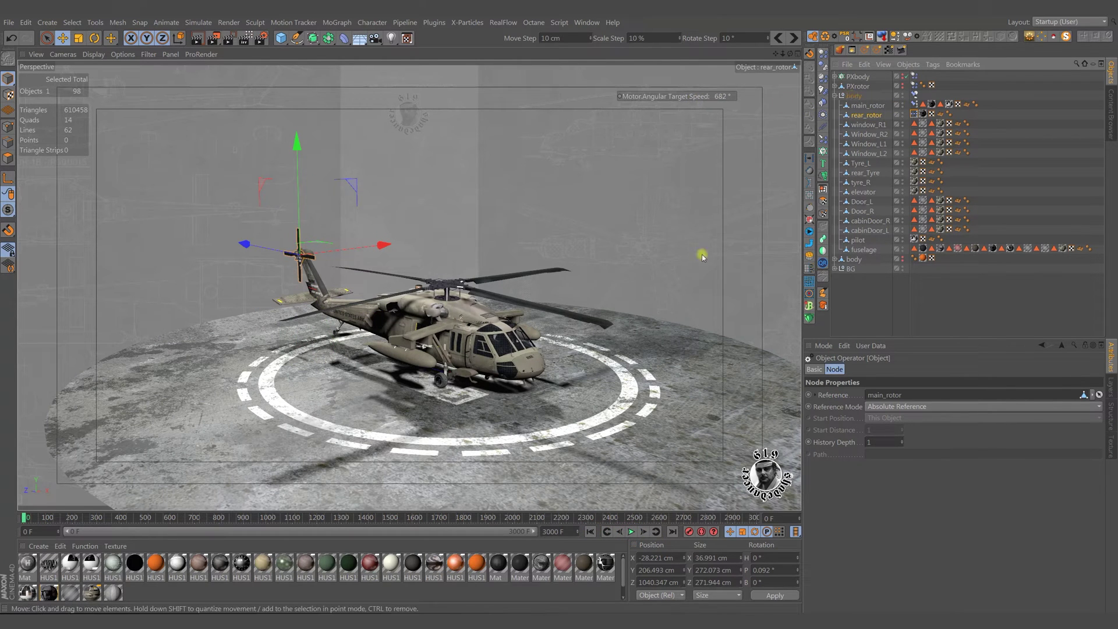
{"action": "left_click", "coordinate": [865, 301]}
{"action": "left_click", "coordinate": [630, 532]}
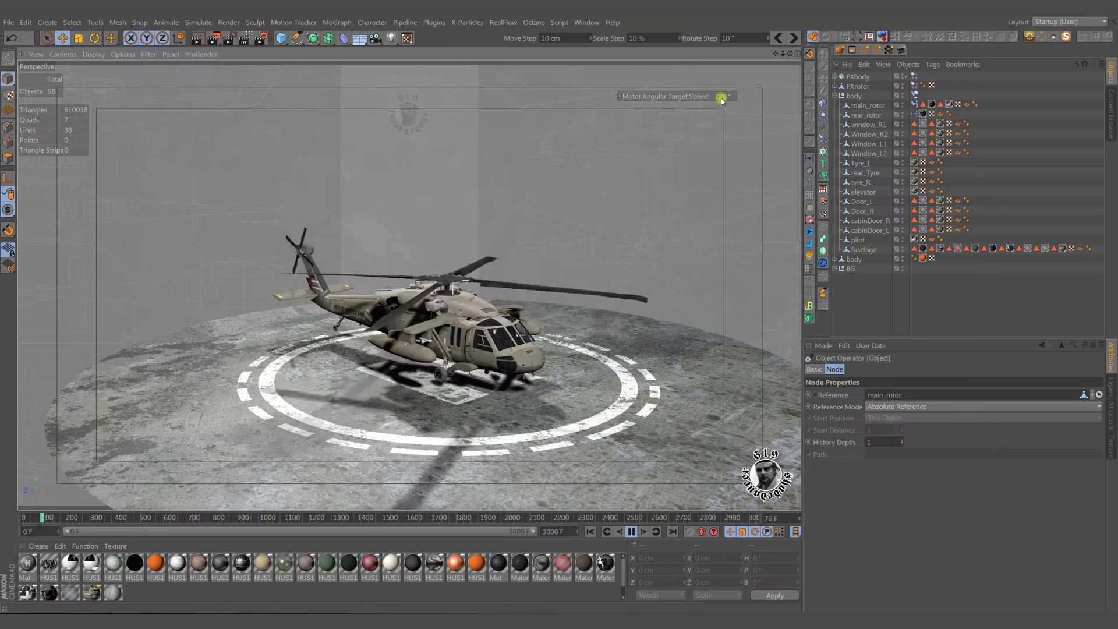
{"action": "left_click_drag", "start_coordinate": [498, 353], "coordinate": [432, 338], "text": "alt"}
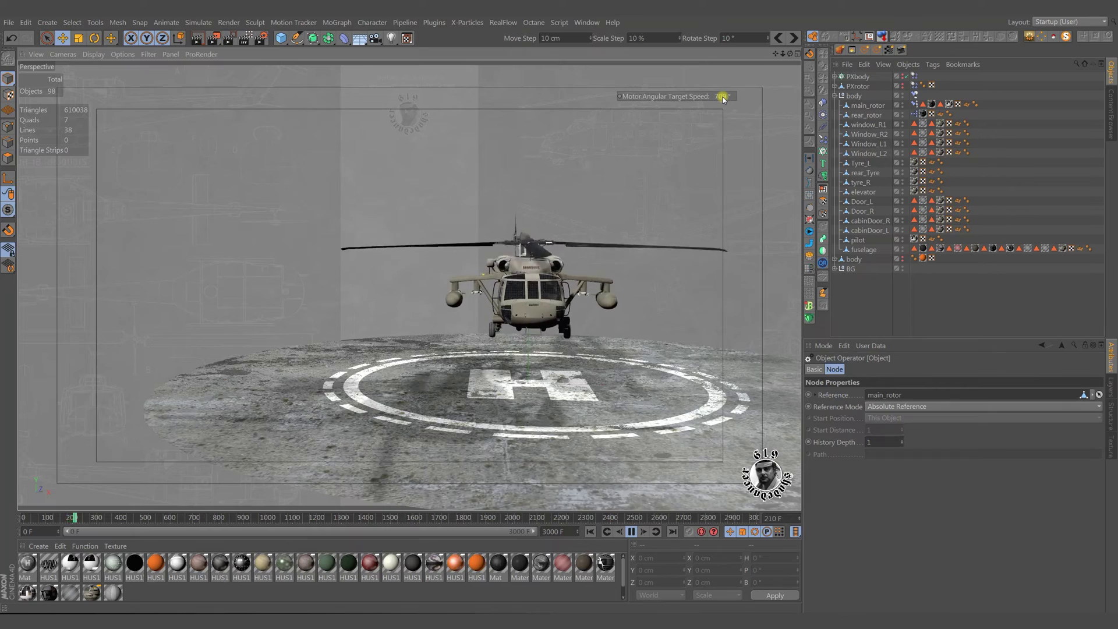
{"action": "left_click_drag", "start_coordinate": [523, 262], "coordinate": [606, 294], "text": "alt"}
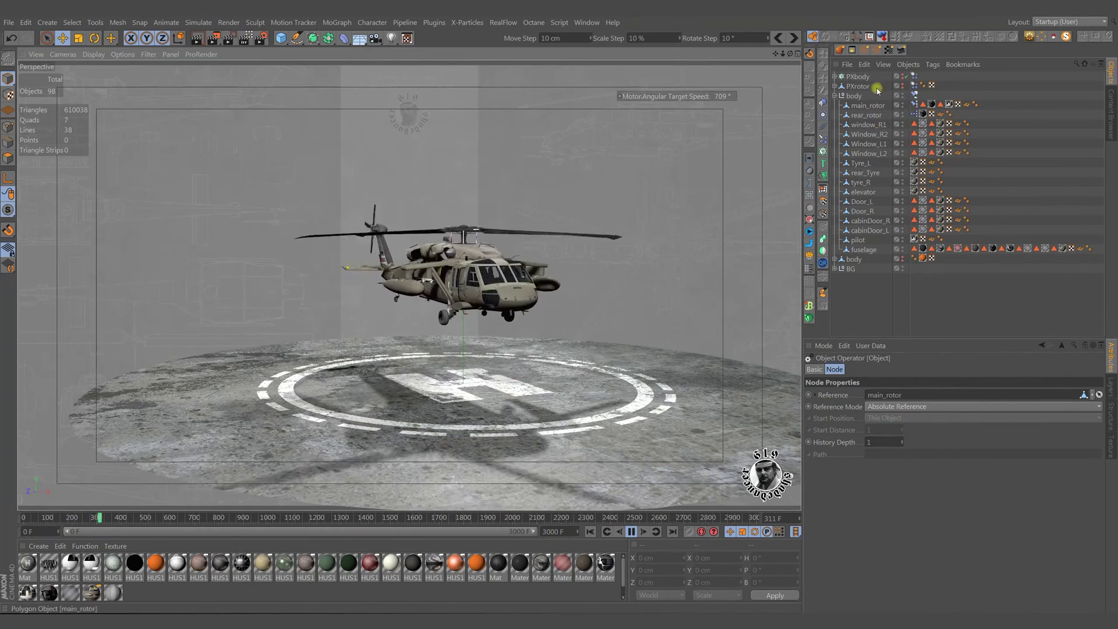
Try banking the flying helicopter's body null to -11° and changing its pitch, and undo both rotations
{"action": "left_click", "coordinate": [853, 96]}
{"action": "left_click", "coordinate": [840, 369]}
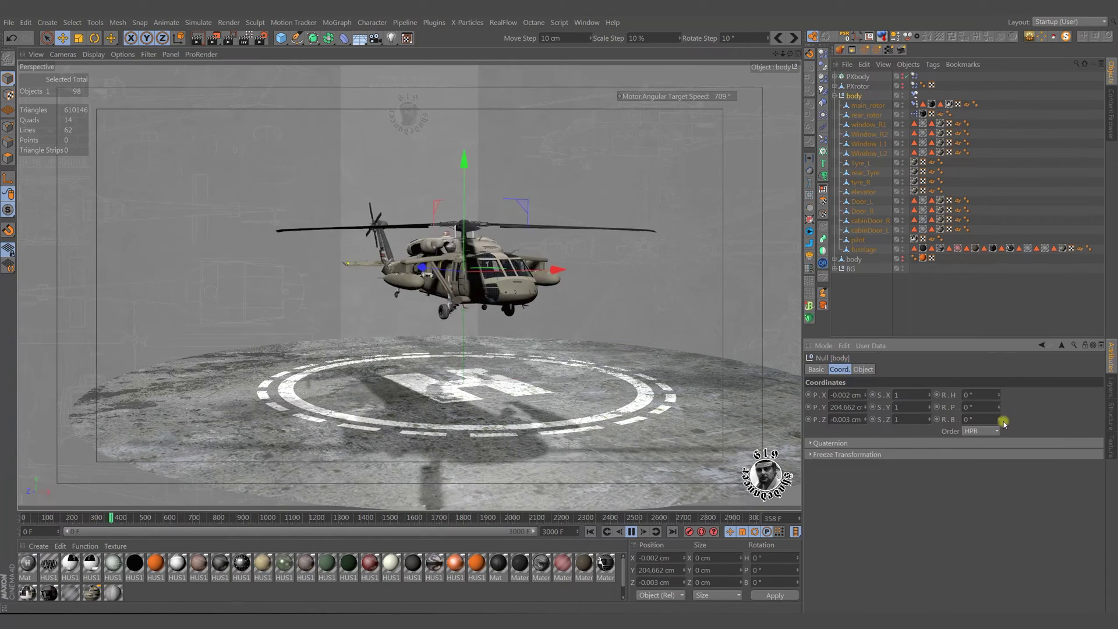
{"action": "left_click_drag", "start_coordinate": [1002, 424], "coordinate": [1000, 422]}
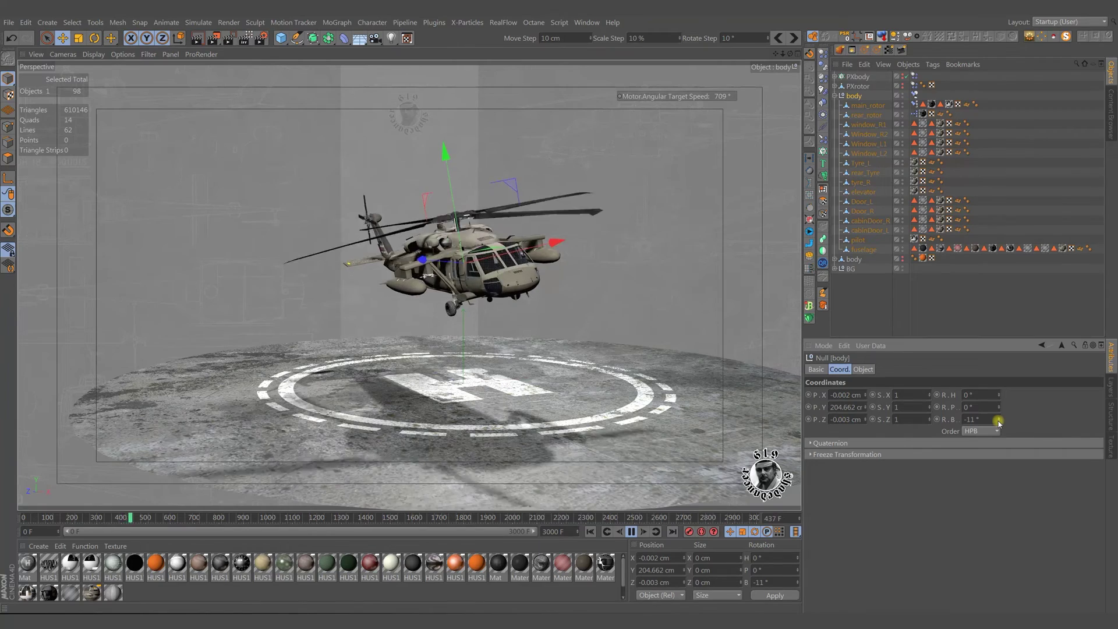
{"action": "key", "text": "ctrl+z"}
{"action": "left_click_drag", "start_coordinate": [1000, 407], "coordinate": [999, 398]}
{"action": "key", "text": "ctrl+z"}
{"action": "key", "text": "ctrl+z"}
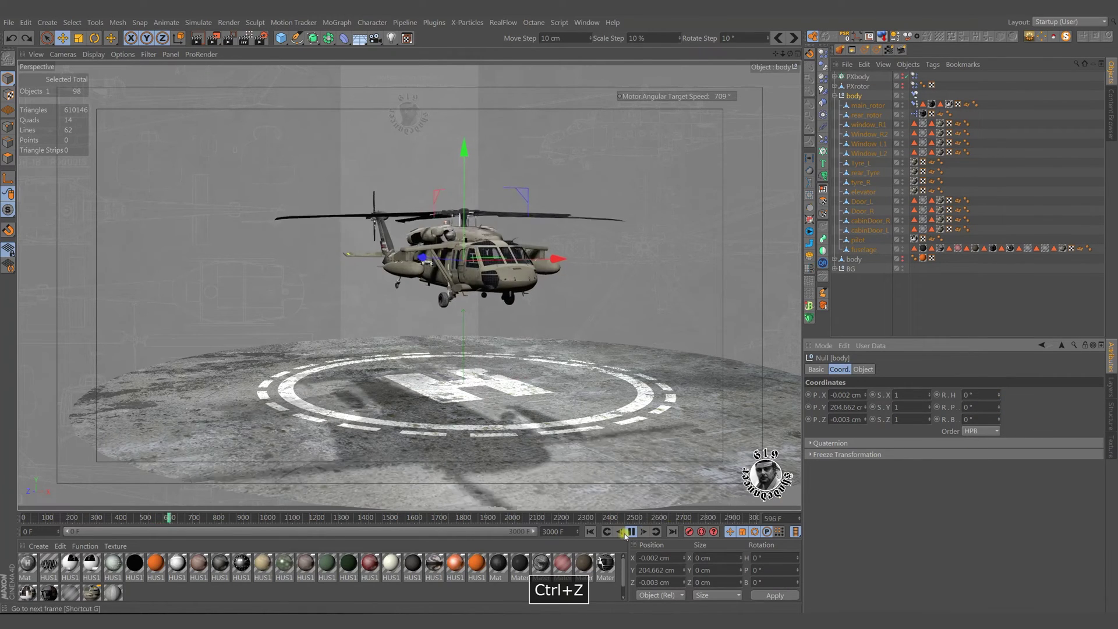
Add a Wind object to the paused simulation and move it beside the helicopter, to about X -1025 cm and Y 332 cm
{"action": "left_click", "coordinate": [633, 531]}
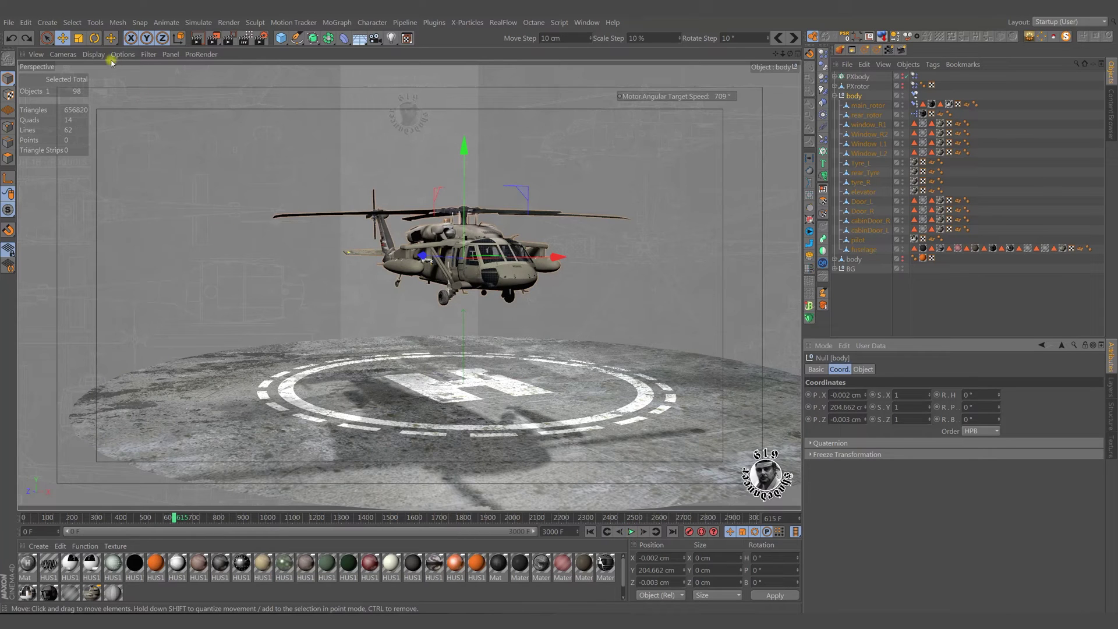
{"action": "left_click", "coordinate": [194, 25]}
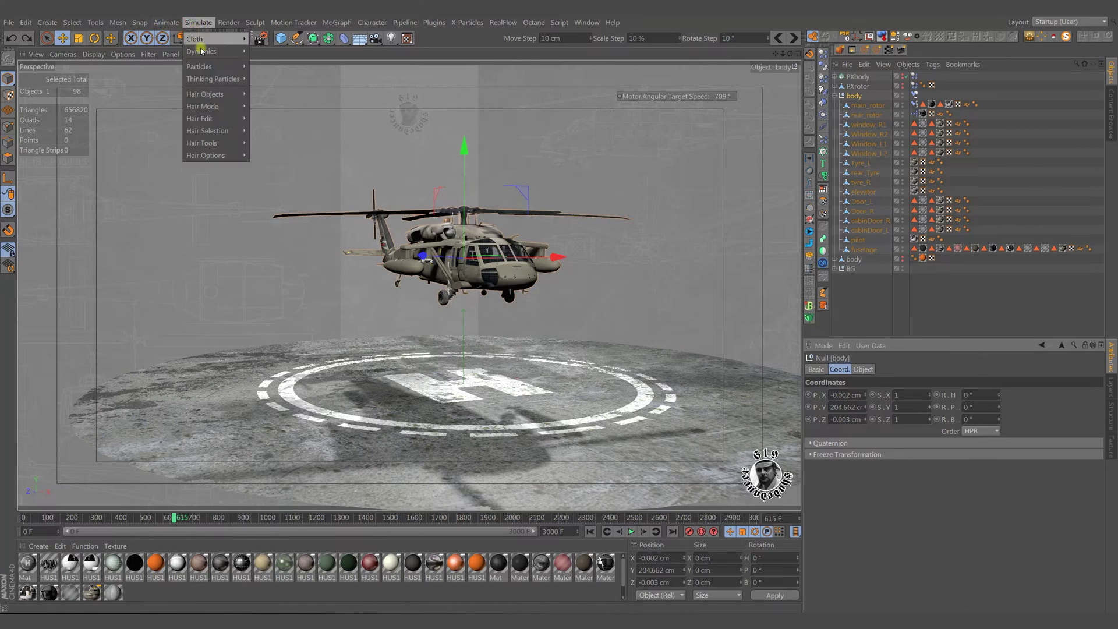
{"action": "mouse_move", "coordinate": [227, 69]}
{"action": "left_click", "coordinate": [282, 168]}
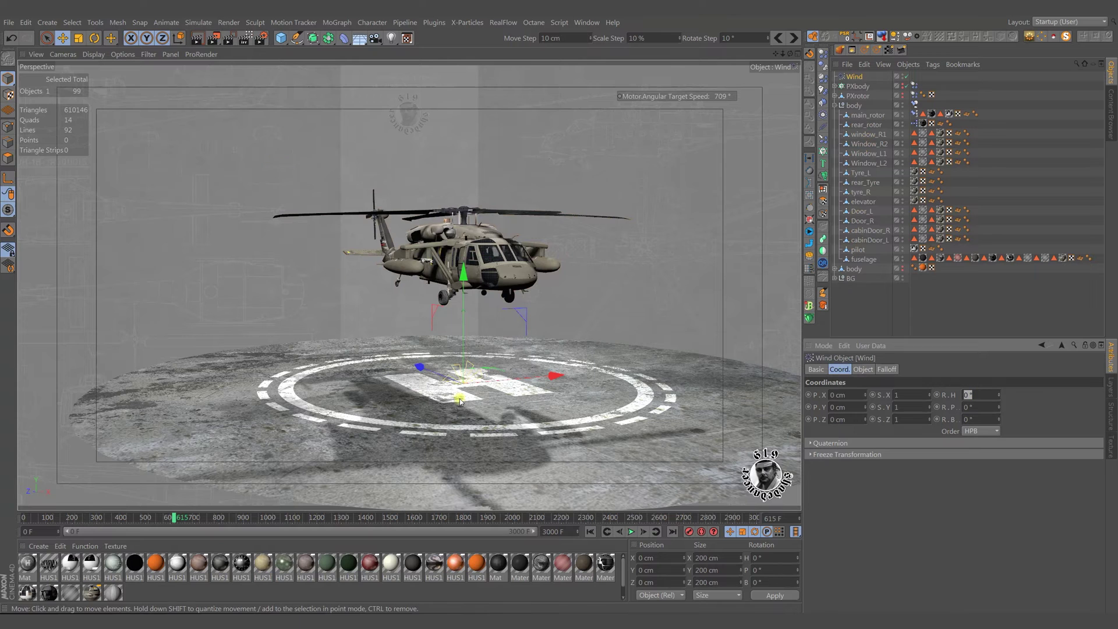
{"action": "left_click_drag", "start_coordinate": [555, 382], "coordinate": [327, 384]}
{"action": "left_click_drag", "start_coordinate": [221, 325], "coordinate": [220, 237]}
Rotate the Wind object to a heading of about -92°, aiming it at the helicopter
{"action": "key", "text": "r"}
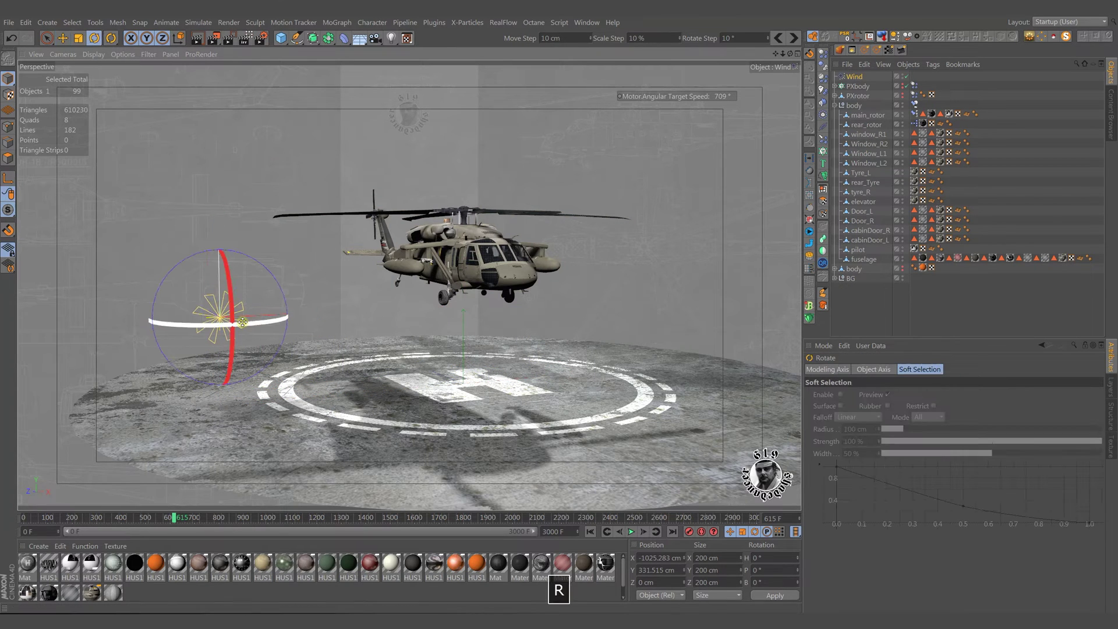
{"action": "left_click_drag", "start_coordinate": [254, 324], "coordinate": [244, 313]}
{"action": "left_click_drag", "start_coordinate": [403, 309], "coordinate": [374, 313], "text": "alt"}
{"action": "right_click_drag", "start_coordinate": [374, 313], "coordinate": [332, 319], "text": "alt"}
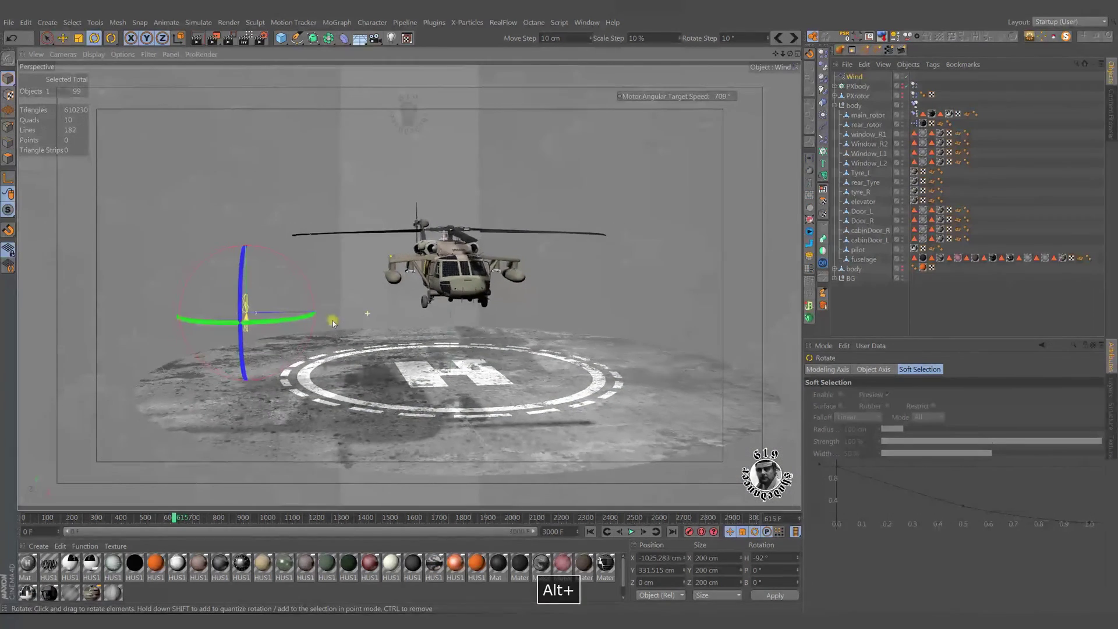
Resume the simulation and steer the helicopter by turning the Wind object's heading to about 101° and on to about -186°
{"action": "left_click", "coordinate": [855, 78]}
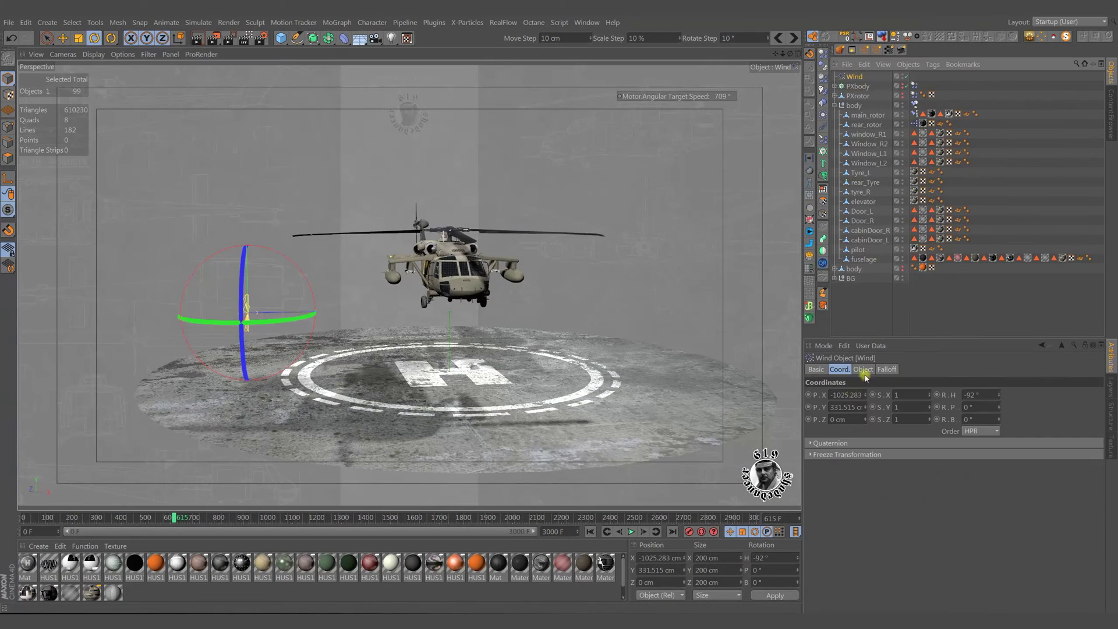
{"action": "left_click", "coordinate": [864, 370]}
{"action": "key", "text": "Return"}
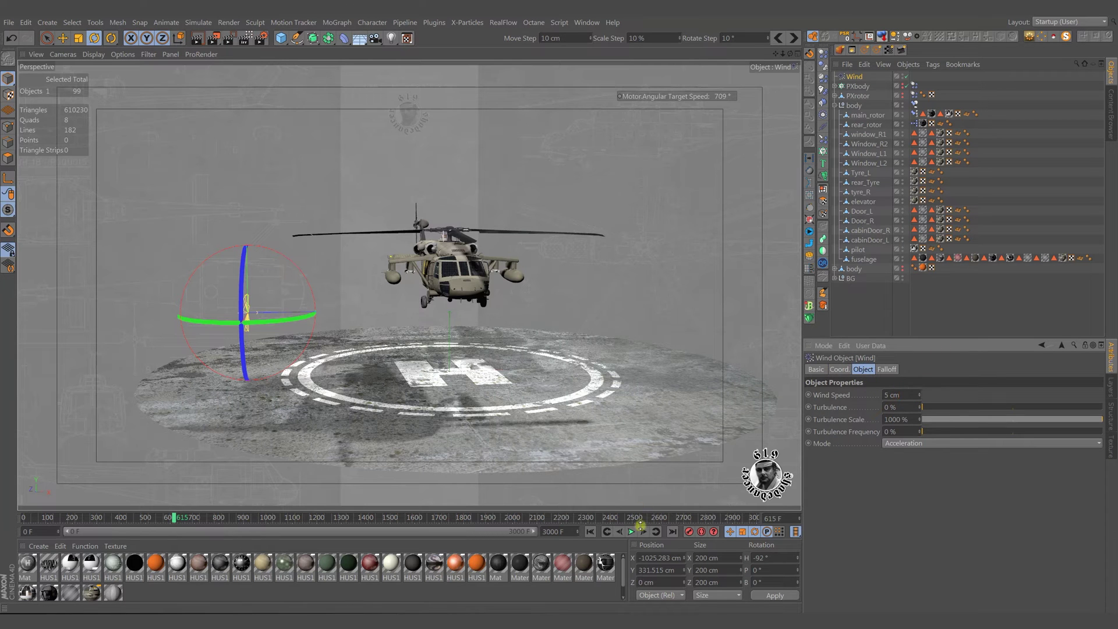
{"action": "left_click", "coordinate": [629, 532]}
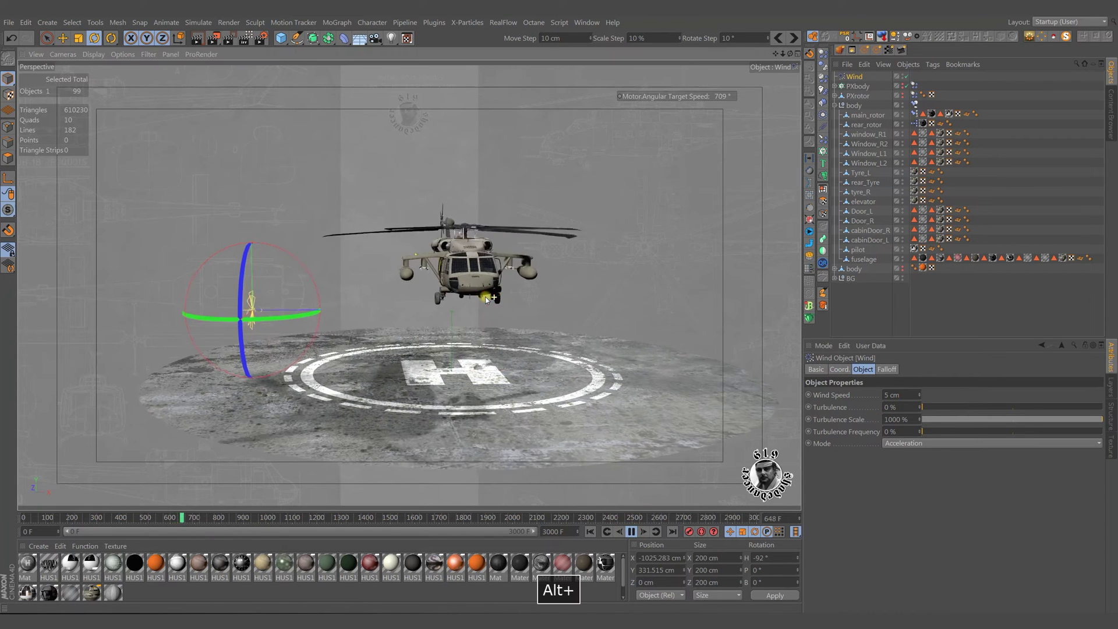
{"action": "left_click_drag", "start_coordinate": [186, 318], "coordinate": [408, 252]}
{"action": "left_click_drag", "start_coordinate": [276, 318], "coordinate": [310, 320], "text": "alt"}
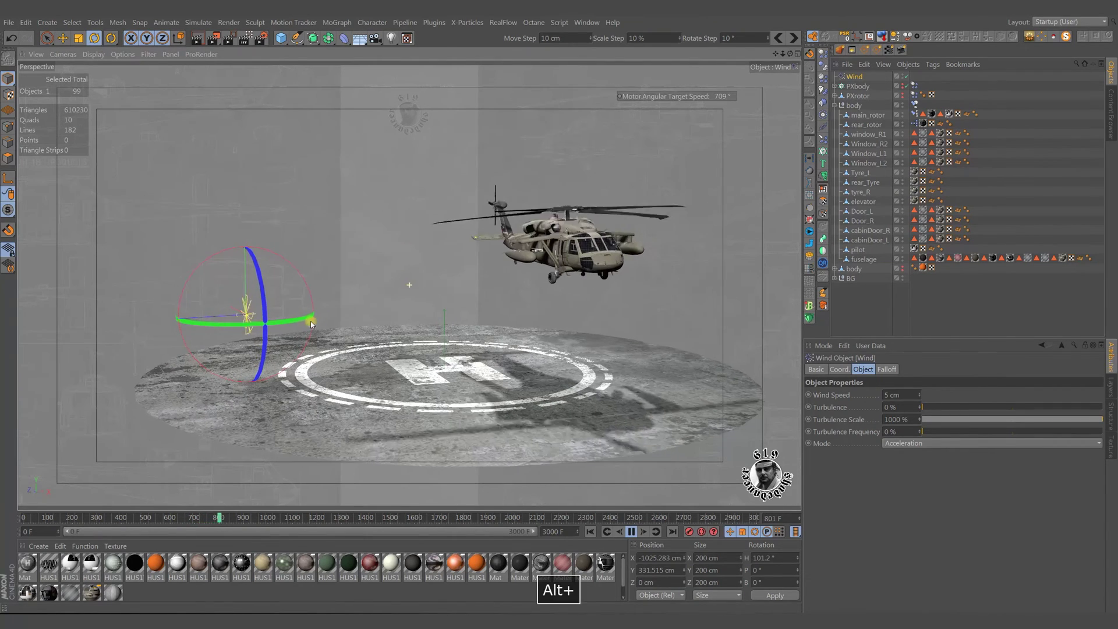
{"action": "left_click_drag", "start_coordinate": [234, 324], "coordinate": [81, 311]}
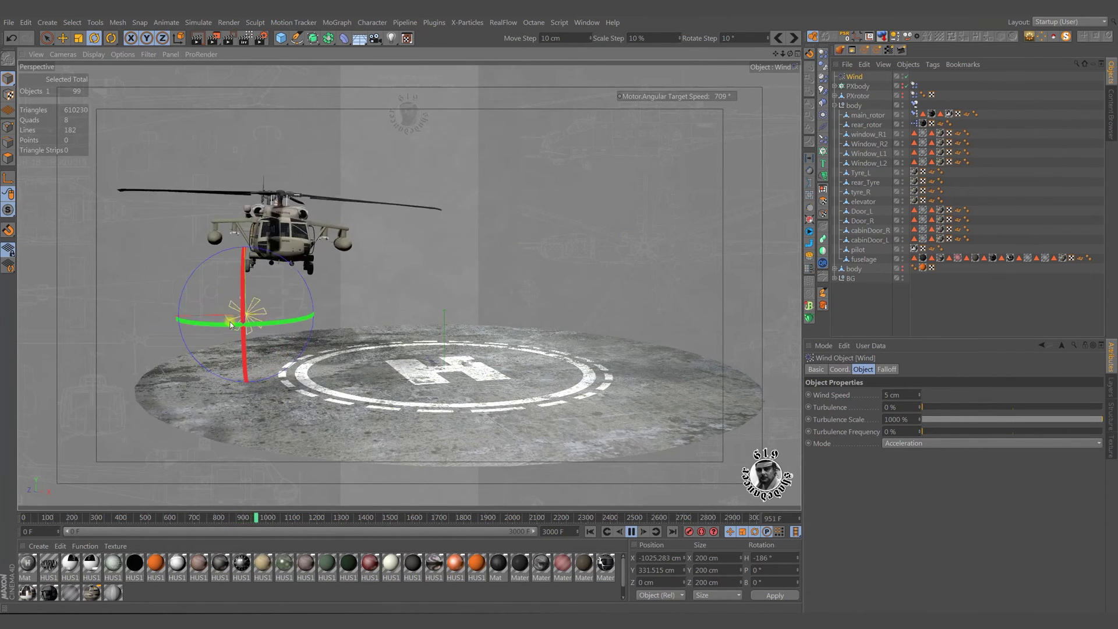
Disable the Wind object and clear the selection while the simulation keeps playing
{"action": "left_click", "coordinate": [907, 77]}
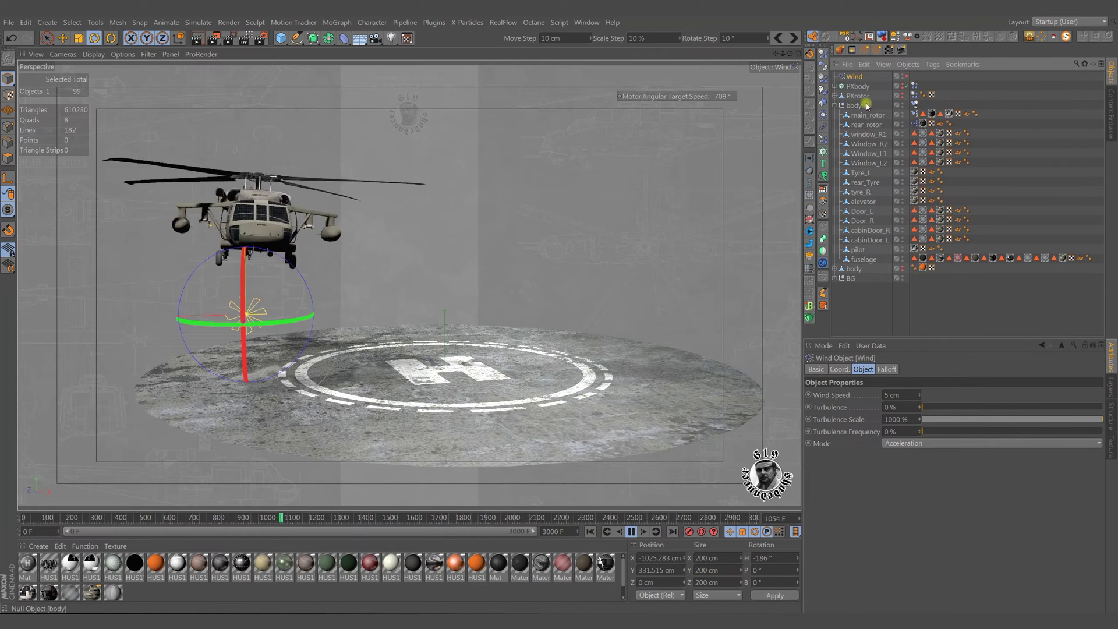
{"action": "left_click", "coordinate": [864, 316]}
{"action": "left_click_drag", "start_coordinate": [351, 225], "coordinate": [458, 272], "text": "alt"}
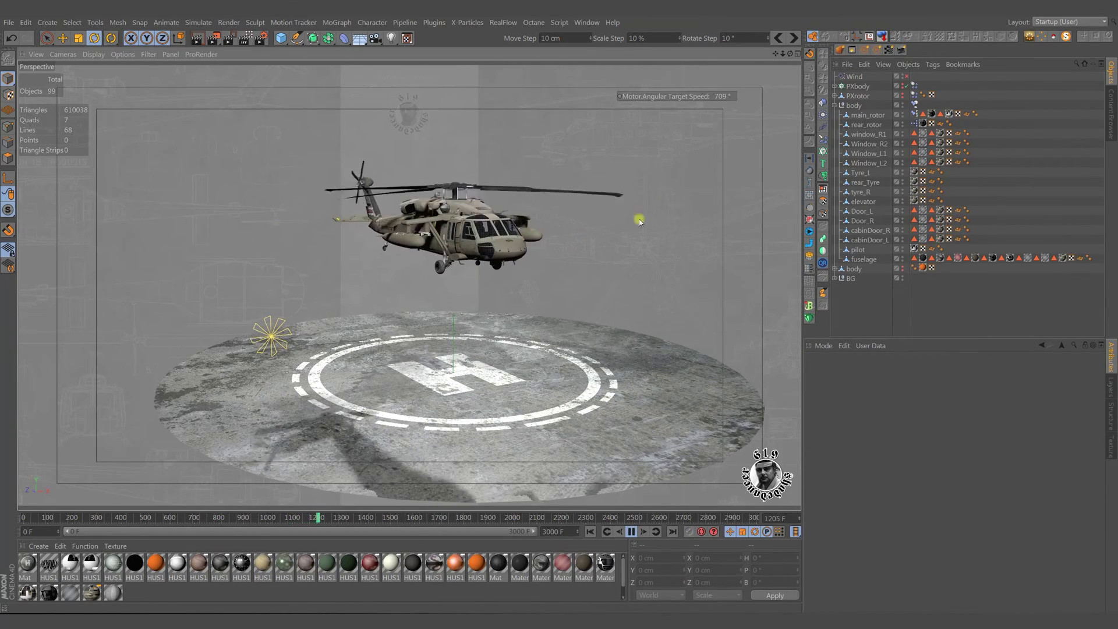
{"action": "left_click_drag", "start_coordinate": [570, 233], "coordinate": [659, 243], "text": "alt"}
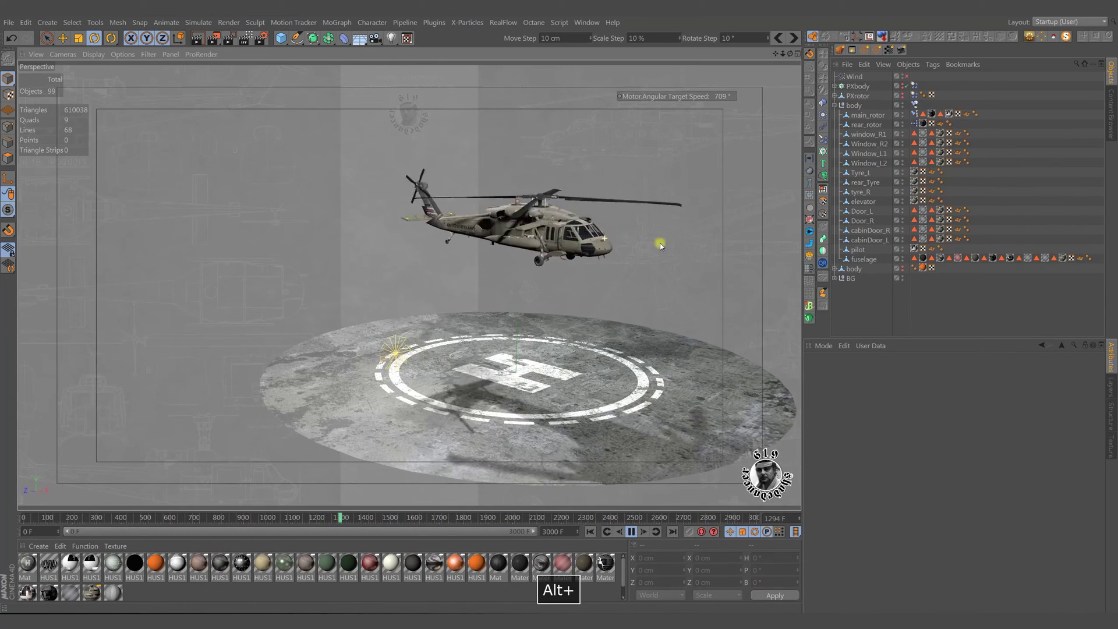
Lower the Motor Angular Target Speed to 680° for a descent, and stop and rewind the simulation to frame 0
{"action": "left_click", "coordinate": [723, 97]}
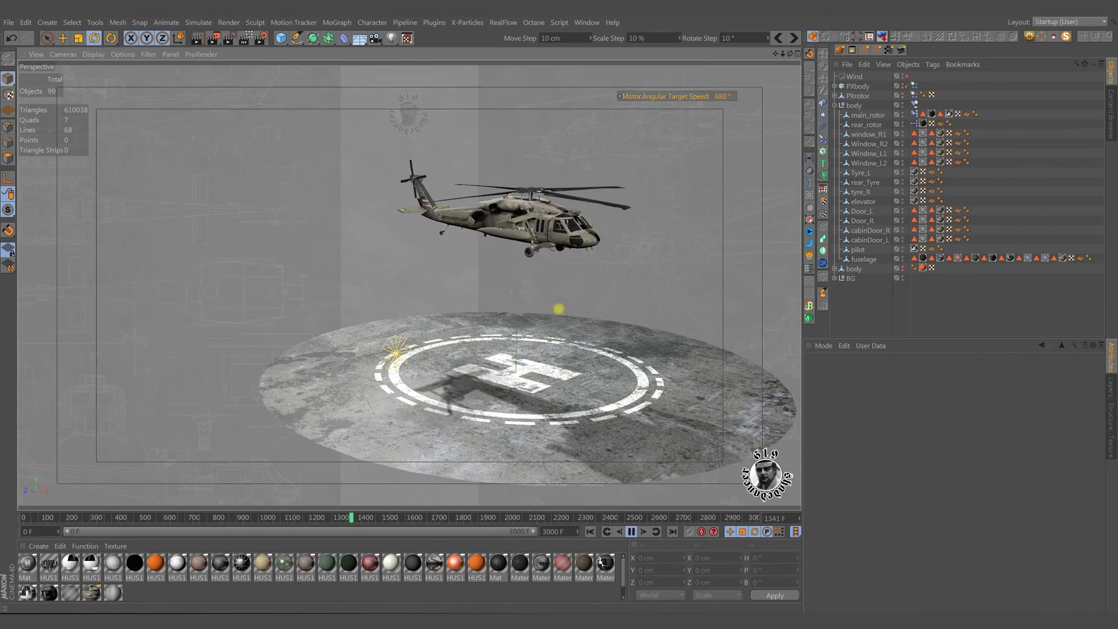
{"action": "left_click_drag", "start_coordinate": [574, 251], "coordinate": [510, 246], "text": "alt"}
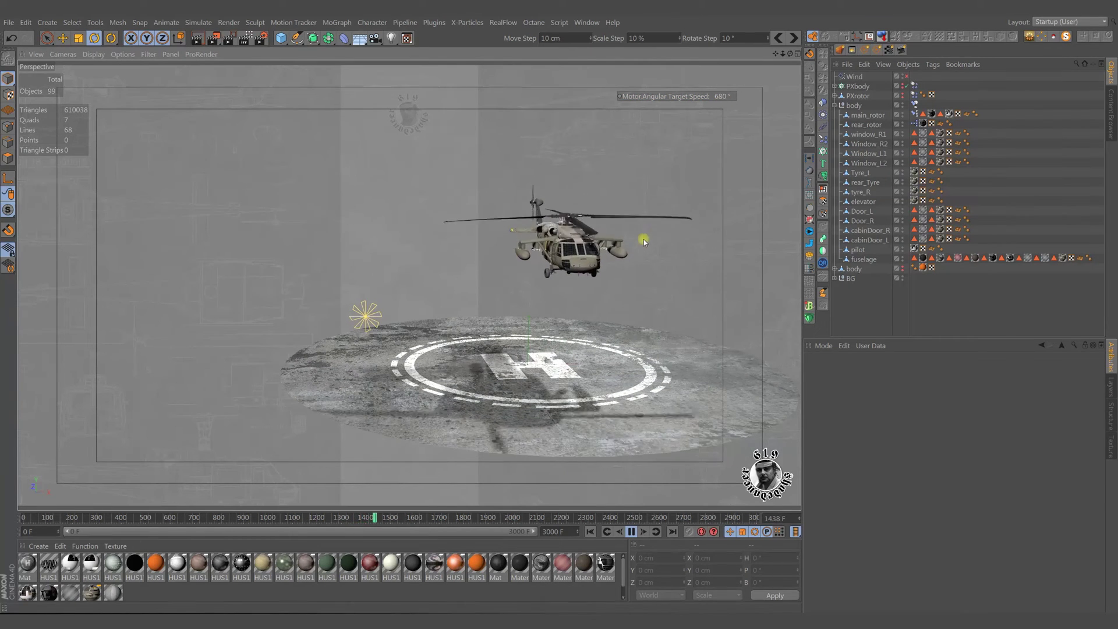
{"action": "left_click", "coordinate": [631, 532]}
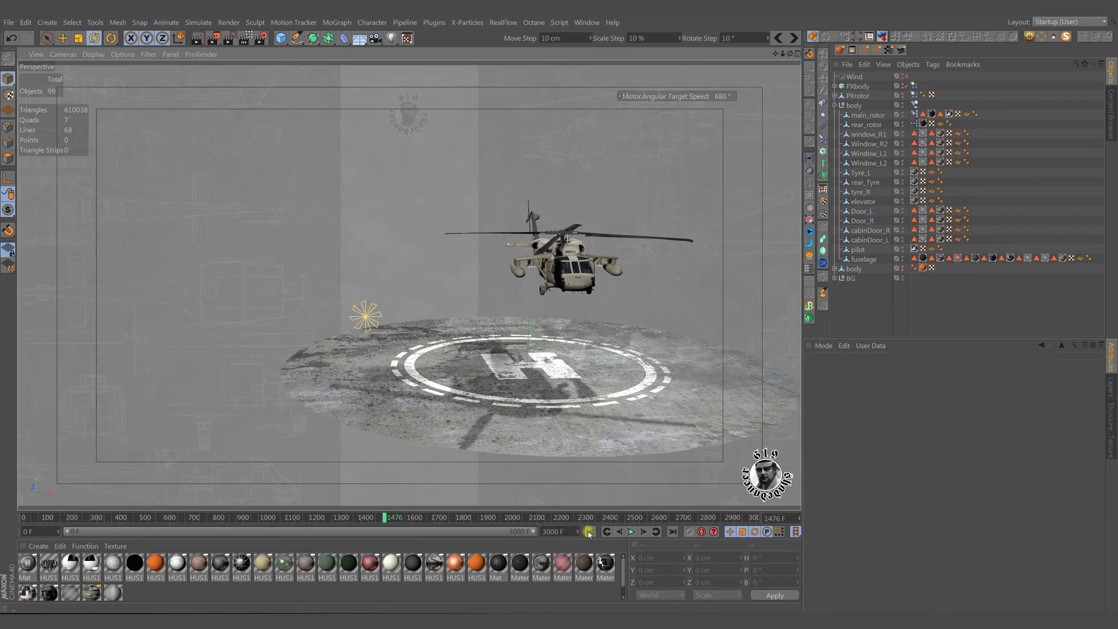
{"action": "left_click", "coordinate": [590, 531]}
Delete the Wind object from the scene
{"action": "left_click_drag", "start_coordinate": [537, 363], "coordinate": [584, 357], "text": "alt"}
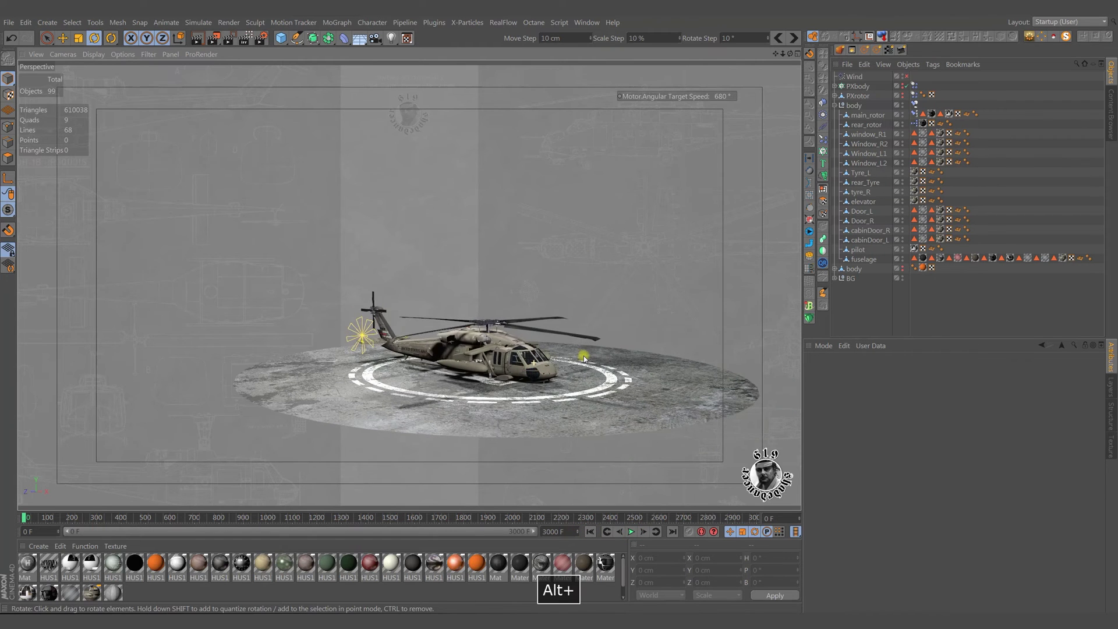
{"action": "right_click_drag", "start_coordinate": [529, 366], "coordinate": [584, 365], "text": "alt"}
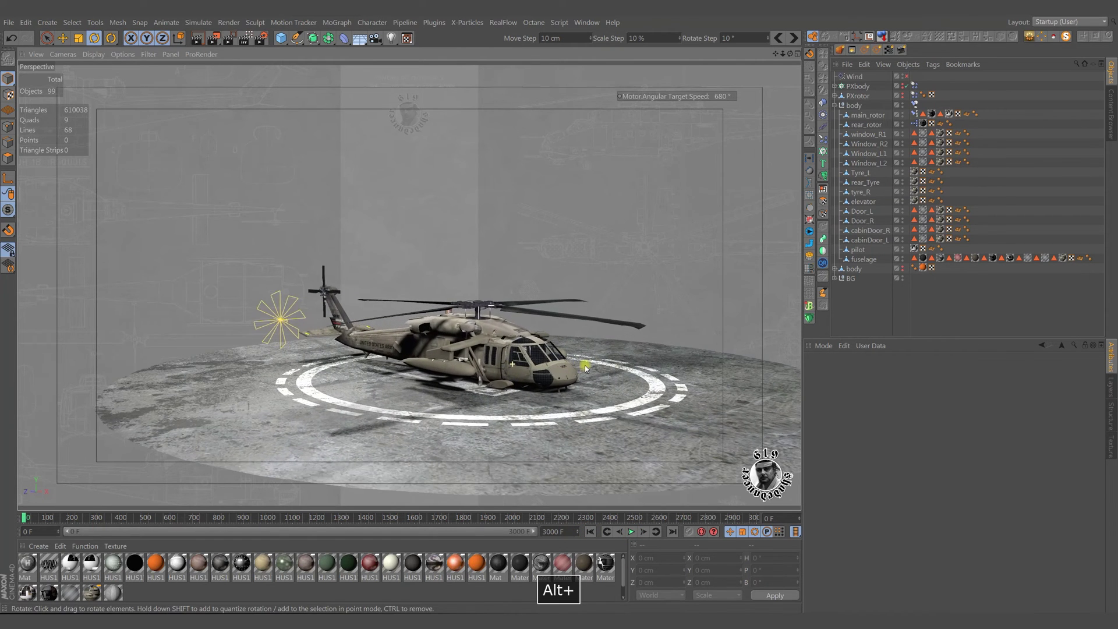
{"action": "left_click", "coordinate": [854, 77]}
{"action": "key", "text": "Delete"}
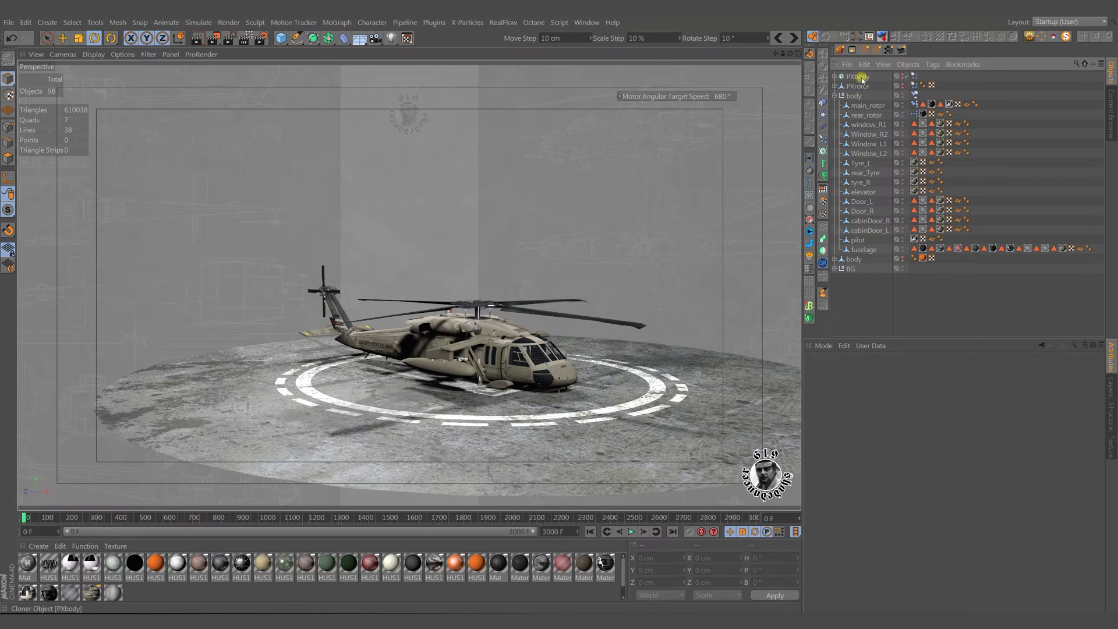
{"action": "left_click", "coordinate": [866, 78]}
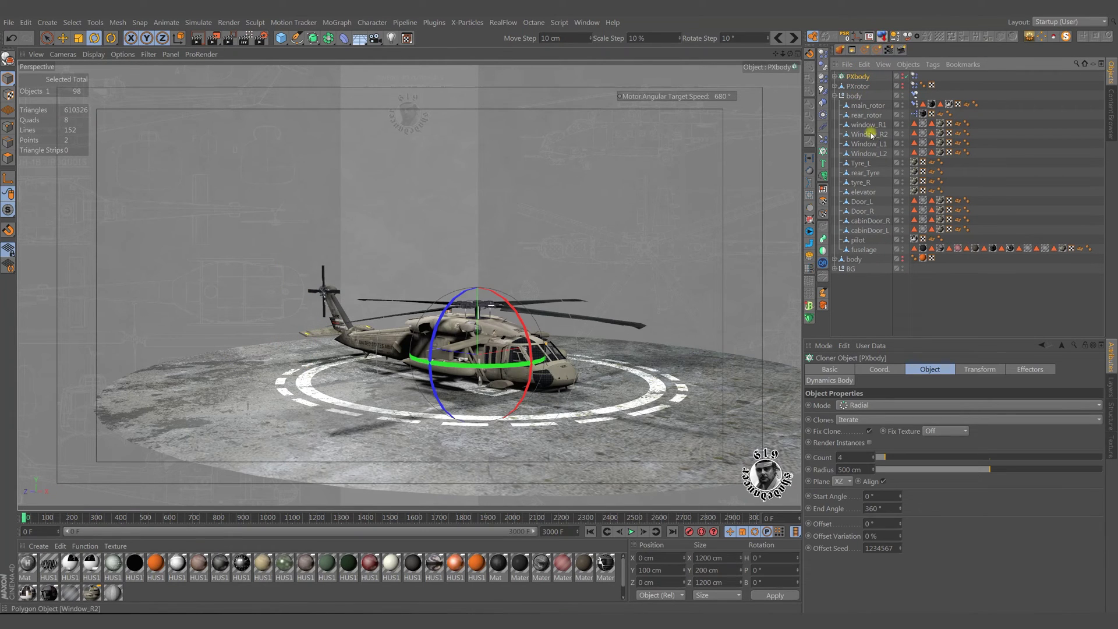
{"action": "left_click", "coordinate": [855, 97]}
{"action": "left_click", "coordinate": [881, 38]}
{"action": "left_click_drag", "start_coordinate": [596, 276], "coordinate": [566, 282], "text": "alt"}
{"action": "left_click", "coordinate": [901, 77], "text": "alt"}
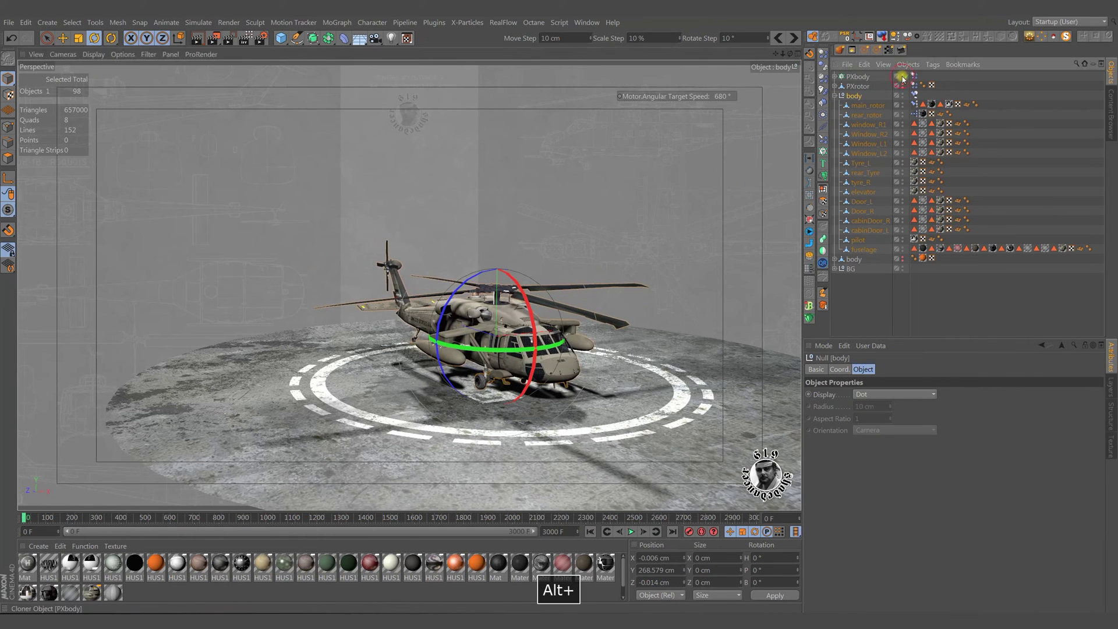
{"action": "left_click", "coordinate": [902, 76], "text": "alt"}
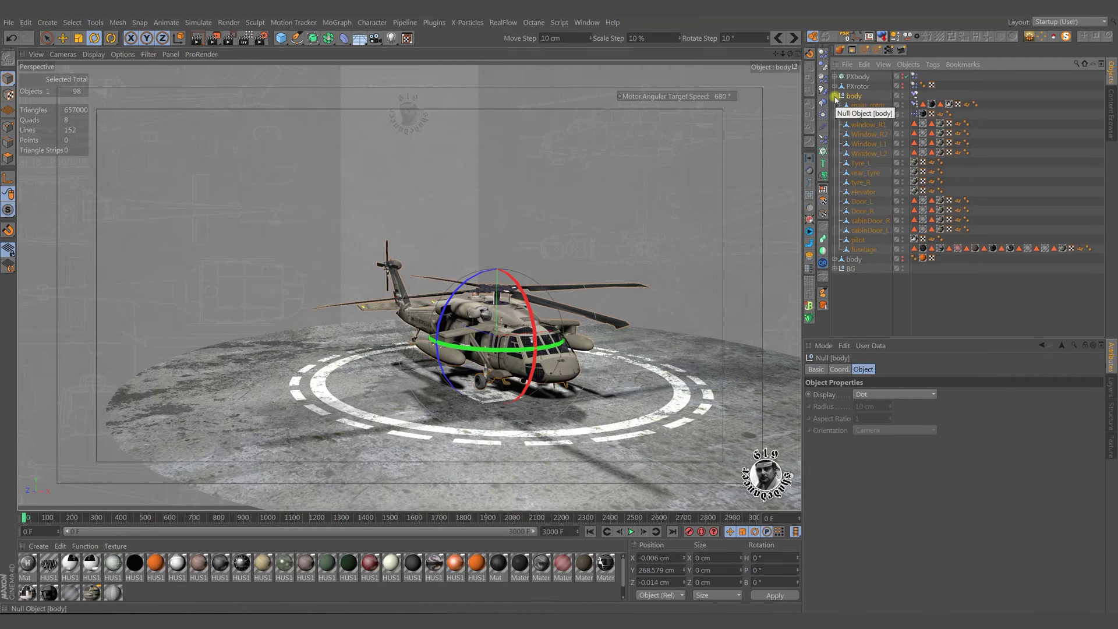
Collapse and hide the body null with the camouflaged helicopter, and show the orange Navy helicopter's body object
{"action": "left_click", "coordinate": [834, 95]}
{"action": "left_click", "coordinate": [882, 95], "text": "alt"}
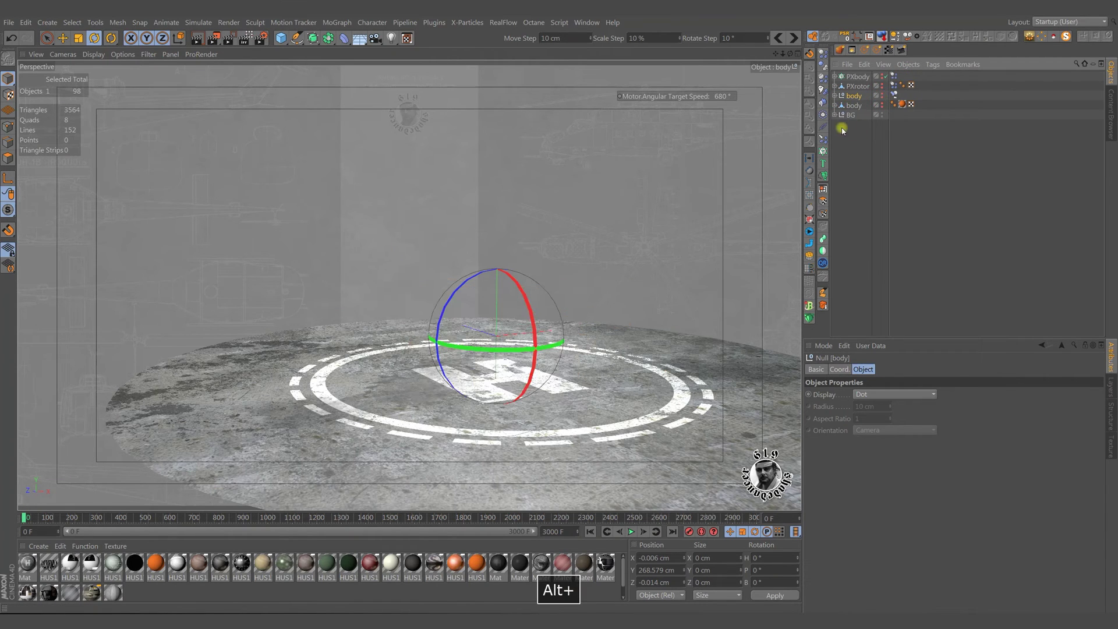
{"action": "left_click", "coordinate": [883, 105], "text": "alt"}
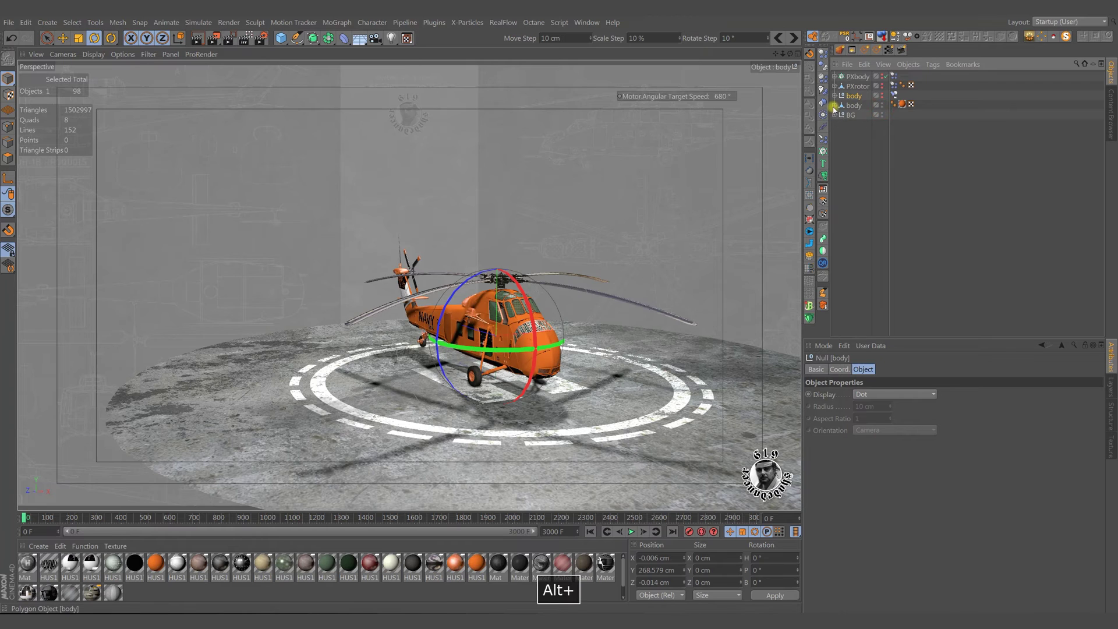
Transfer the Parent constraint from the old body null to the orange helicopter's body, and the PSR constraint to its main_rotor
{"action": "left_click", "coordinate": [835, 105]}
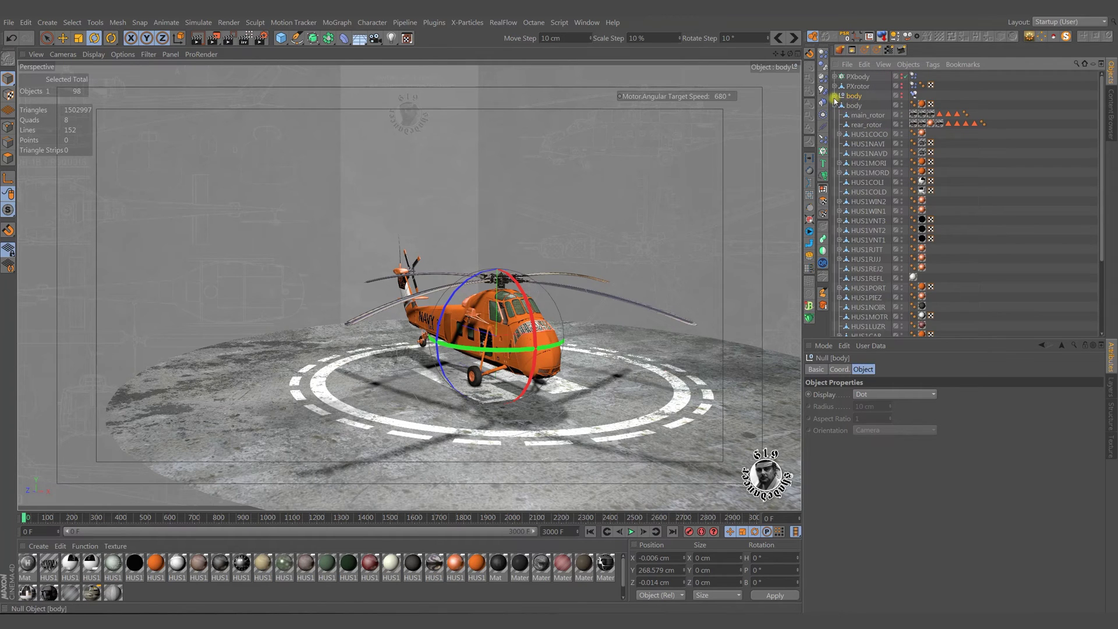
{"action": "left_click", "coordinate": [835, 96]}
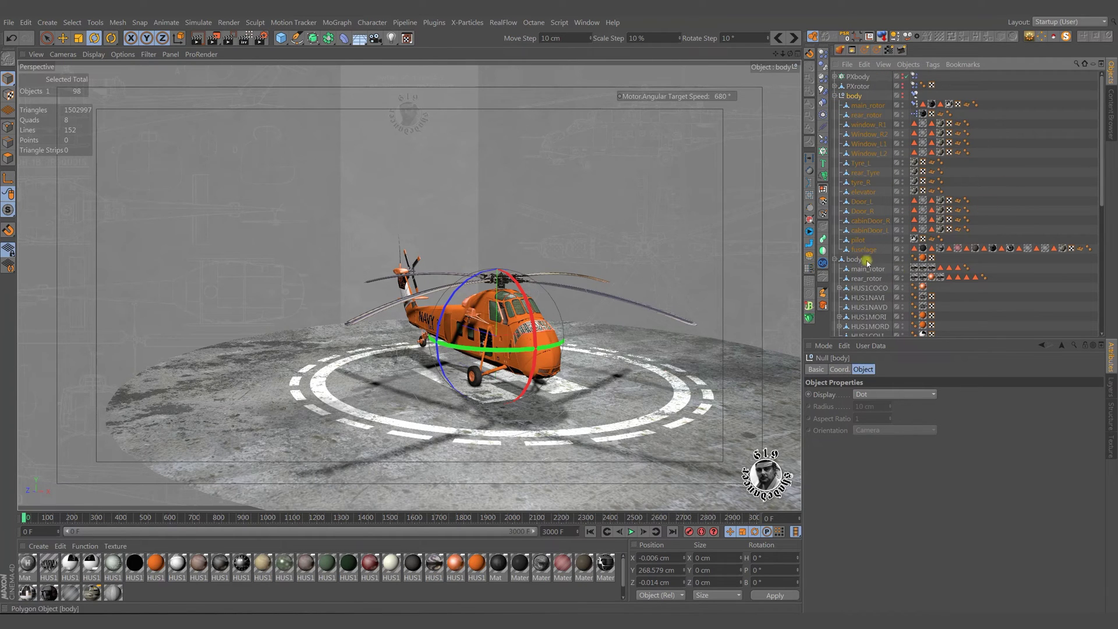
{"action": "left_click", "coordinate": [915, 95]}
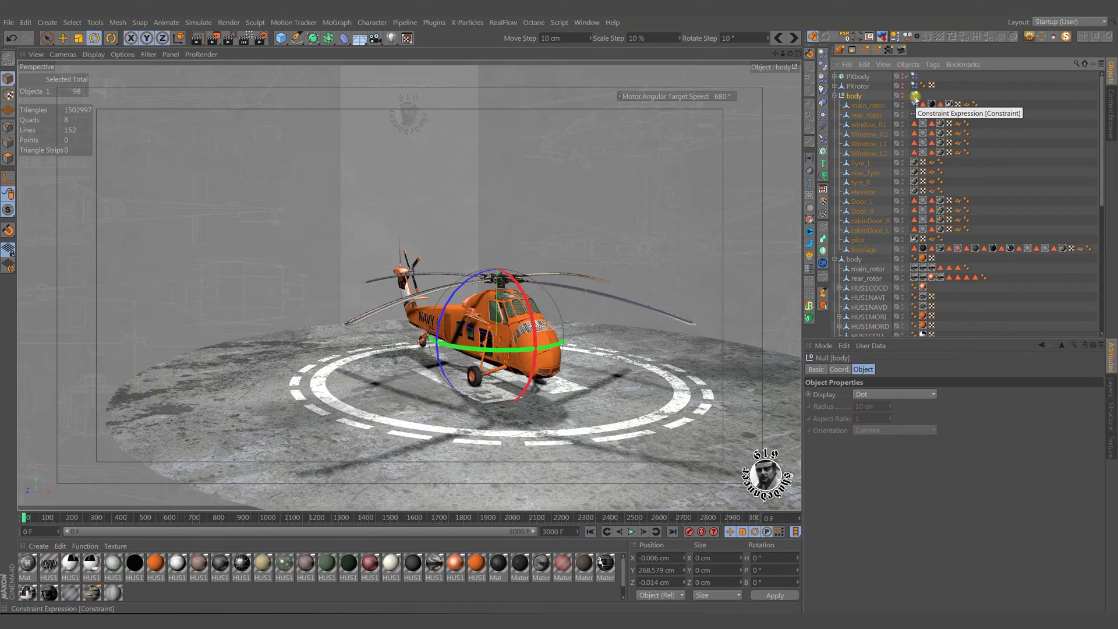
{"action": "left_click_drag", "start_coordinate": [956, 253], "coordinate": [958, 258], "text": "ctrl"}
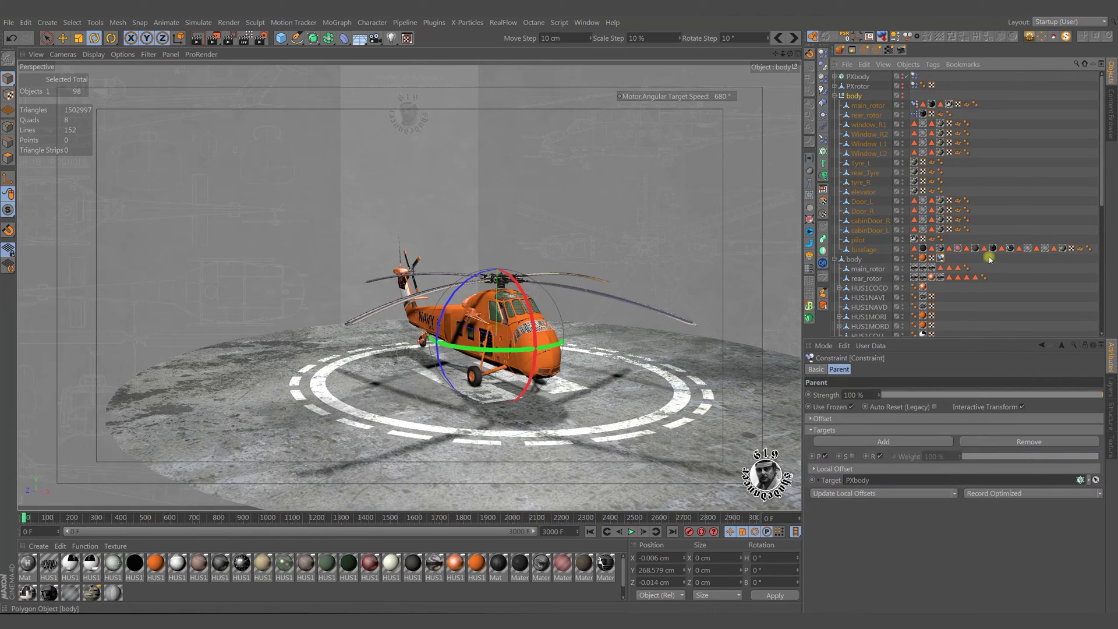
{"action": "left_click", "coordinate": [916, 106]}
{"action": "left_click_drag", "start_coordinate": [964, 250], "coordinate": [974, 266]}
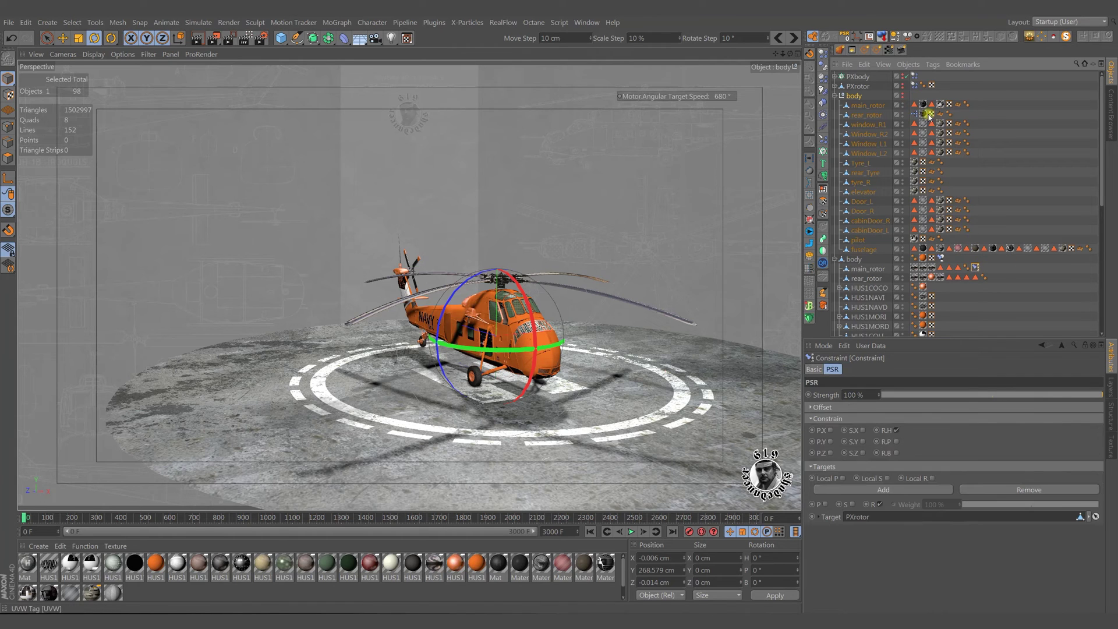
Move the XPresso tag to the orange helicopter's rear_rotor, relink both nodes to its main_rotor and rear_rotor, and collapse the old body null
{"action": "double_click", "coordinate": [994, 279]}
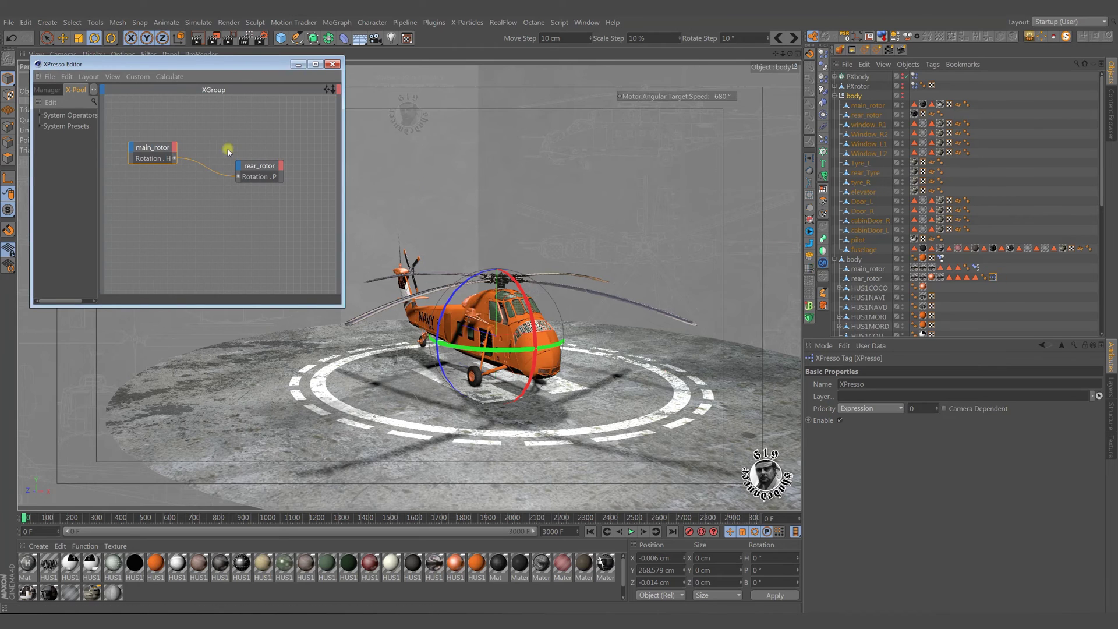
{"action": "left_click", "coordinate": [878, 269]}
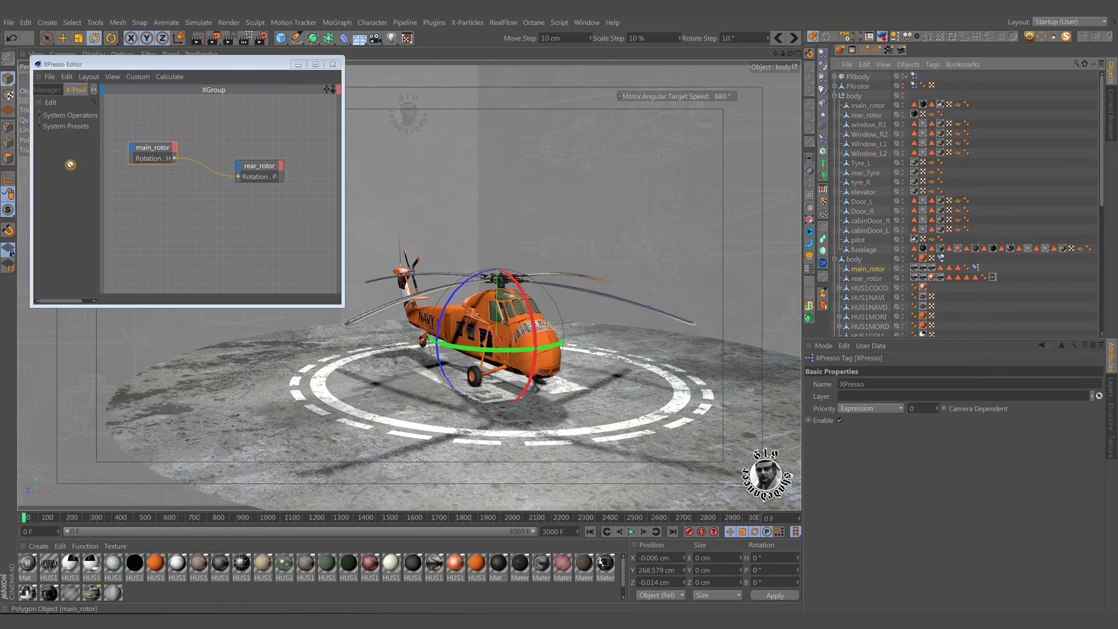
{"action": "left_click_drag", "start_coordinate": [152, 160], "coordinate": [153, 160]}
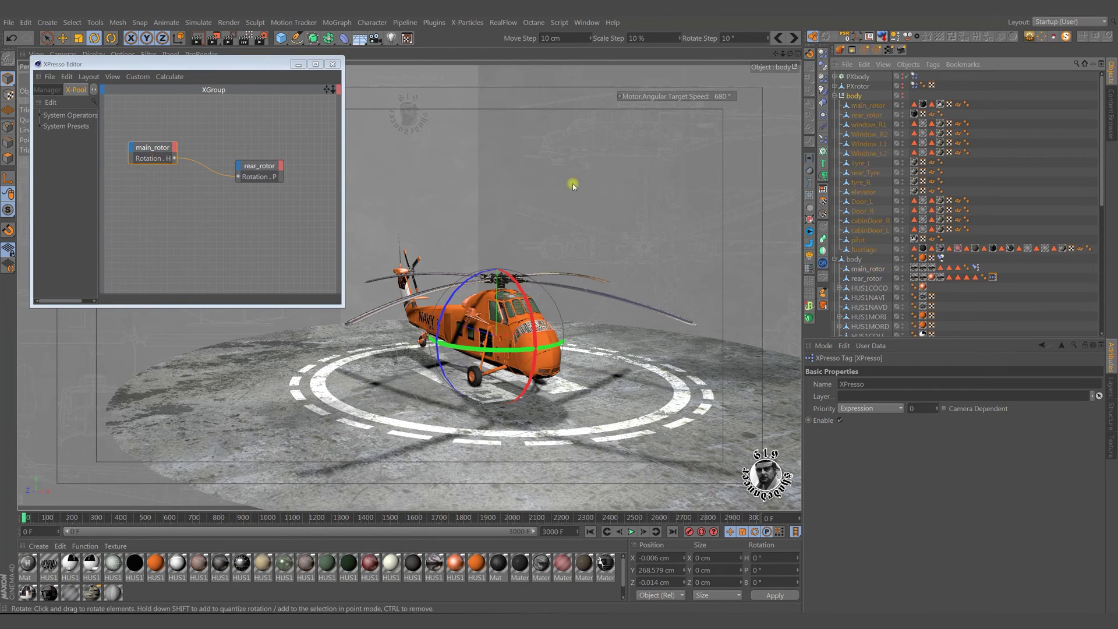
{"action": "left_click", "coordinate": [873, 280]}
{"action": "left_click_drag", "start_coordinate": [260, 180], "coordinate": [260, 181]}
{"action": "left_click", "coordinate": [332, 64]}
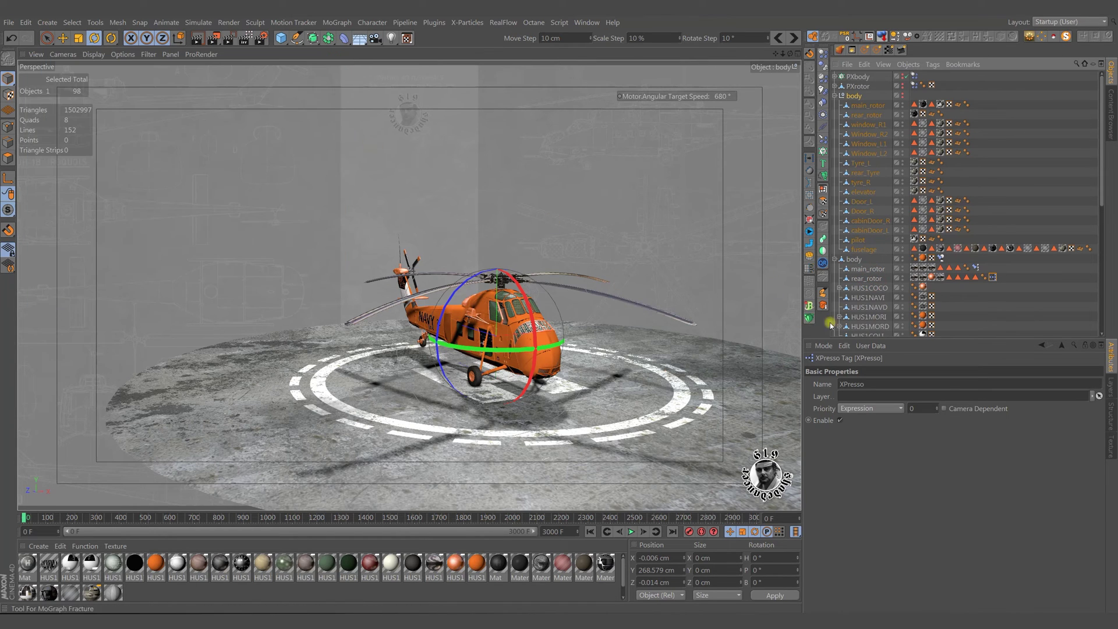
{"action": "left_click", "coordinate": [987, 316]}
{"action": "left_click", "coordinate": [835, 96]}
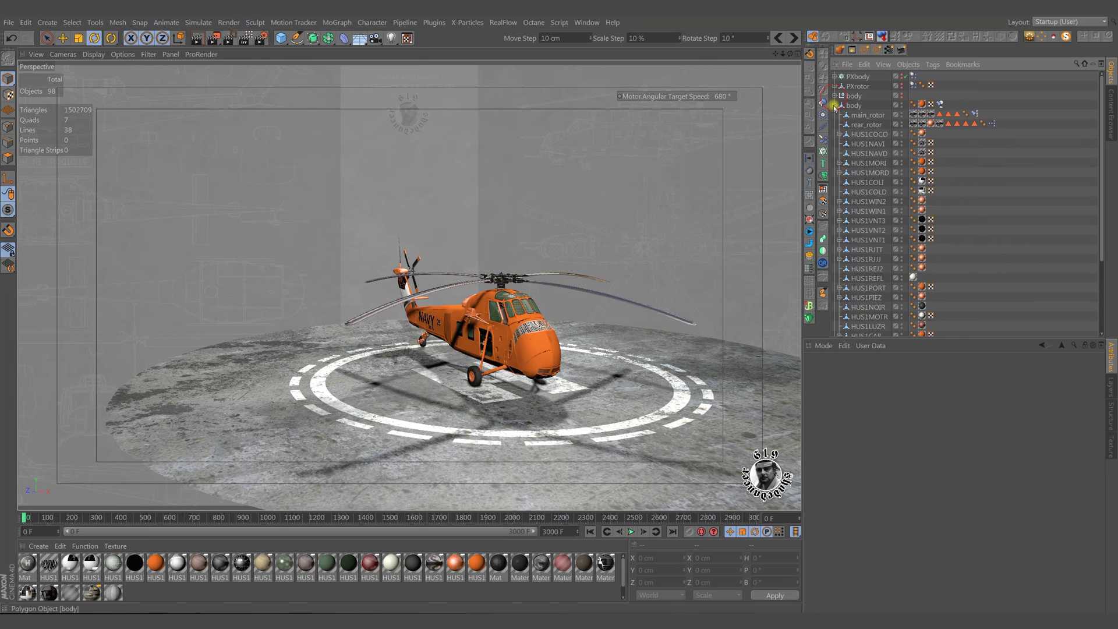
Play the simulation and raise the Motor Angular Target Speed to about 750° to lift the orange helicopter off the pad
{"action": "left_click_drag", "start_coordinate": [483, 289], "coordinate": [508, 289], "text": "alt"}
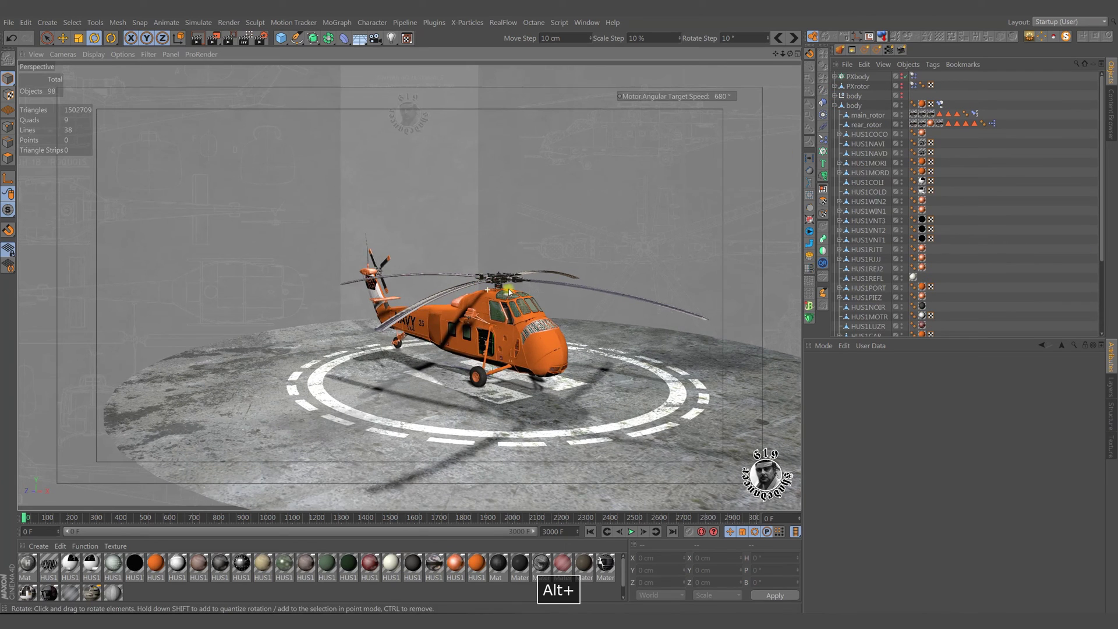
{"action": "left_click", "coordinate": [631, 531]}
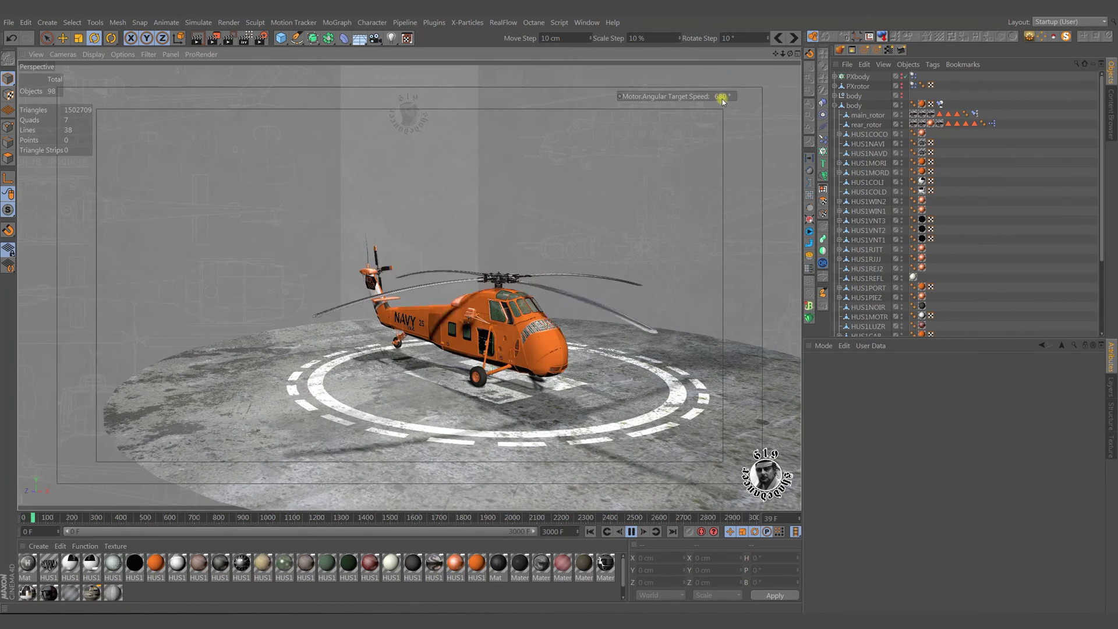
{"action": "left_click_drag", "start_coordinate": [723, 100], "coordinate": [565, 310]}
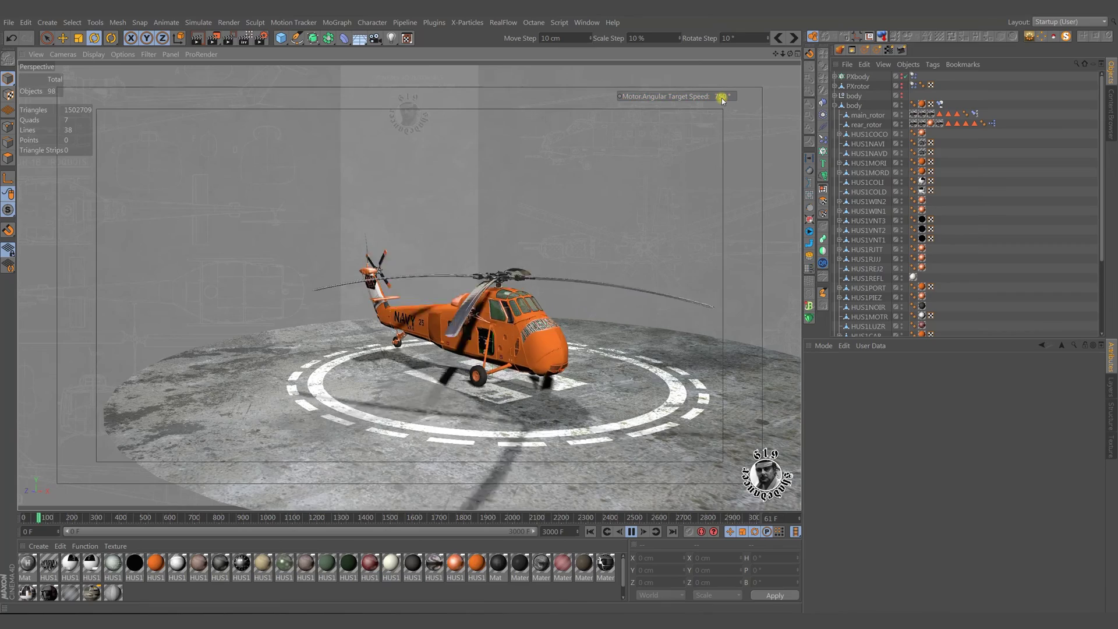
{"action": "left_click_drag", "start_coordinate": [612, 209], "coordinate": [709, 142], "text": "alt"}
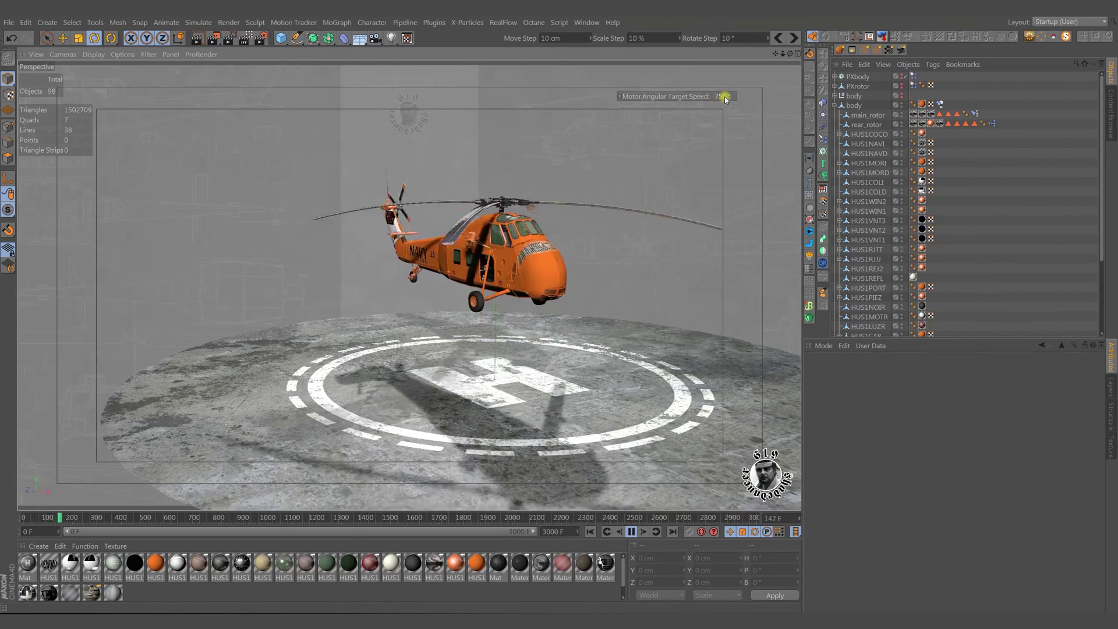